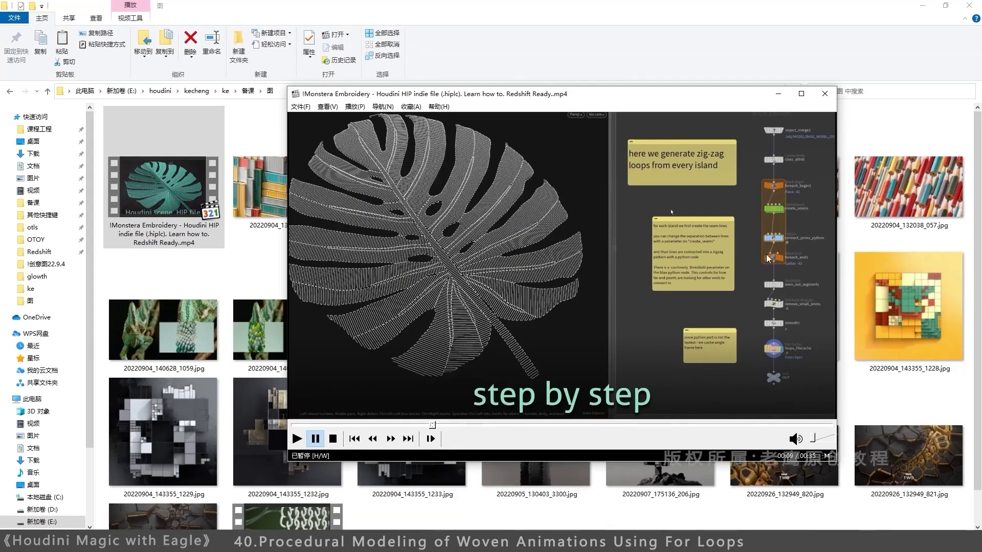
Display the file cache node "a" in the finished network and examine its zigzag curves and their edges from several angles.
click(772, 342)
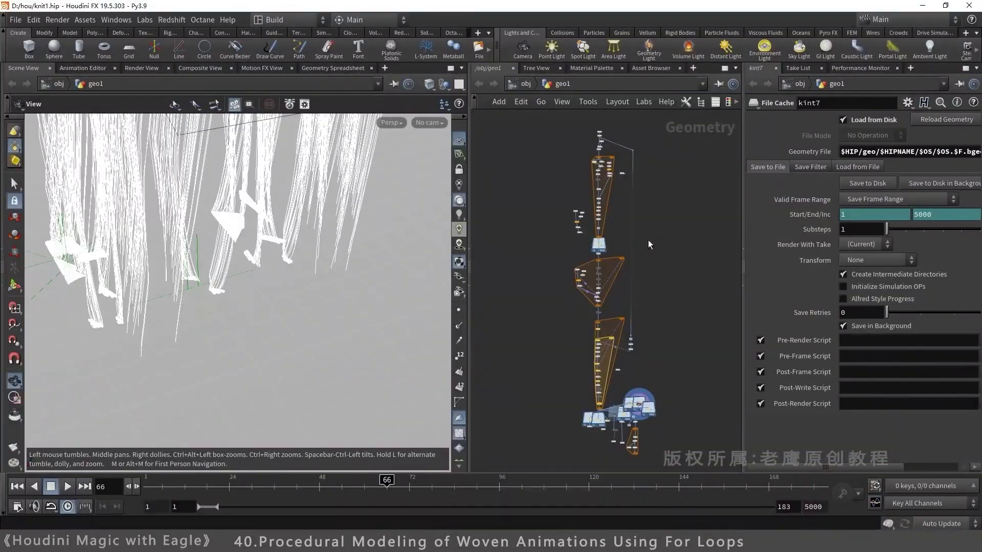
scroll(583, 281, up, 6)
middle_drag(583, 282, 681, 276)
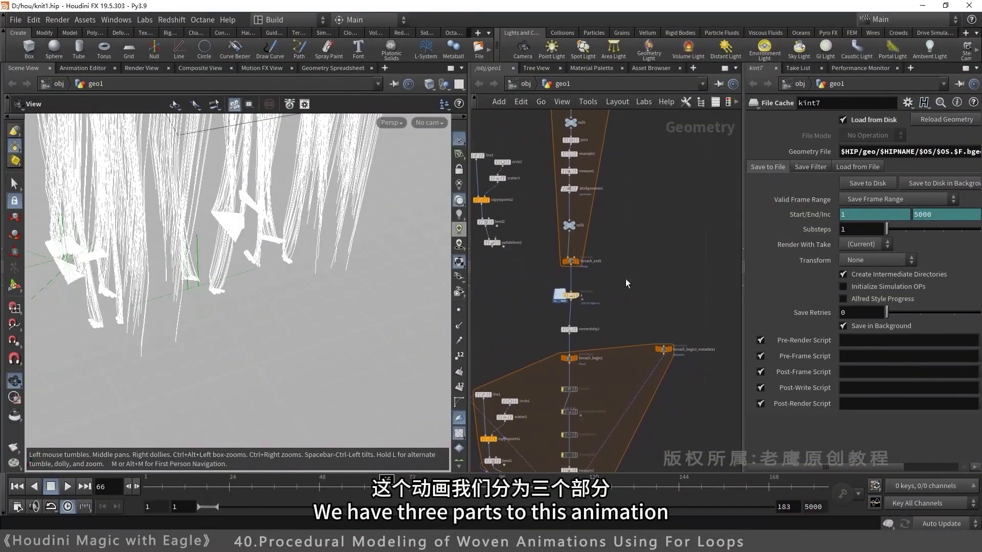
click(584, 284)
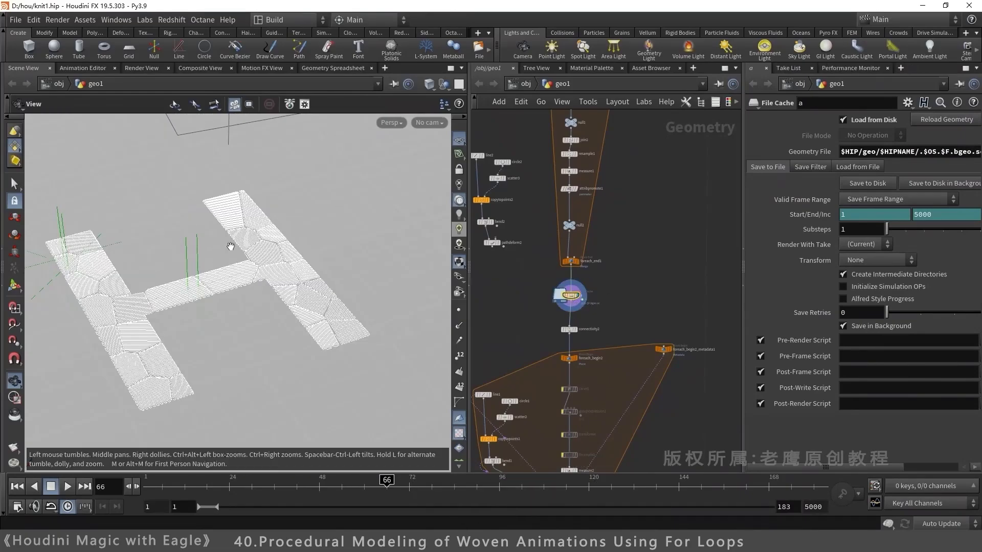
drag(233, 247, 178, 269)
drag(287, 302, 248, 283)
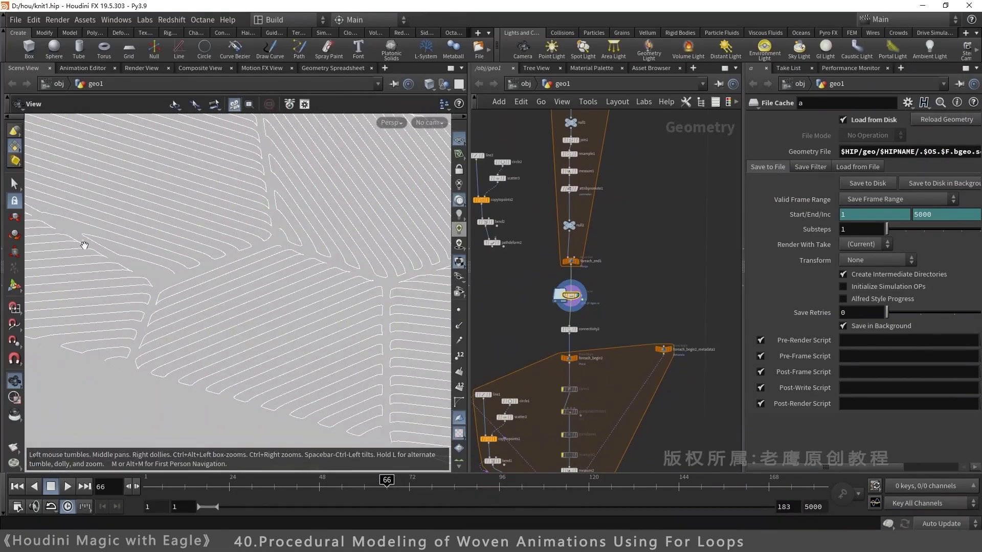
drag(37, 188, 330, 363)
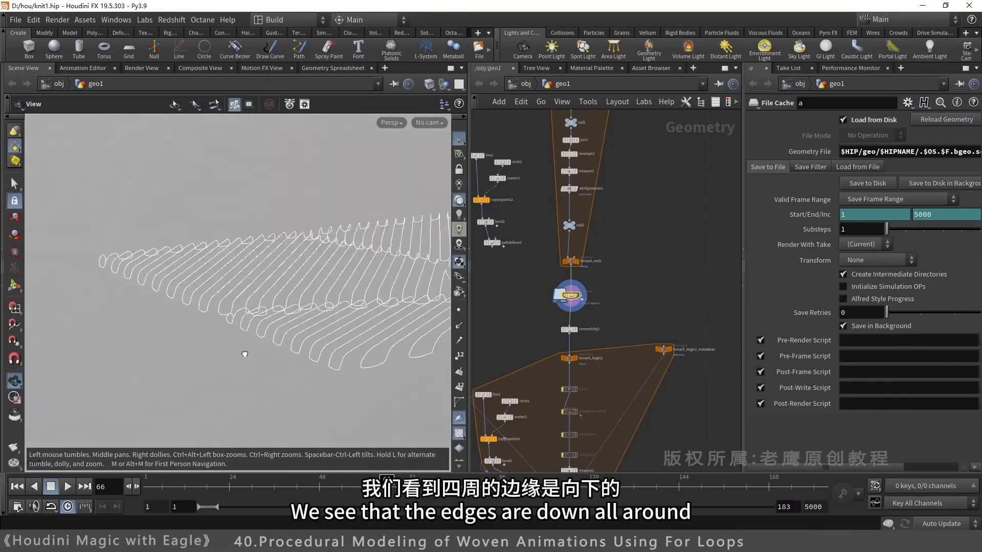
drag(263, 368, 326, 345)
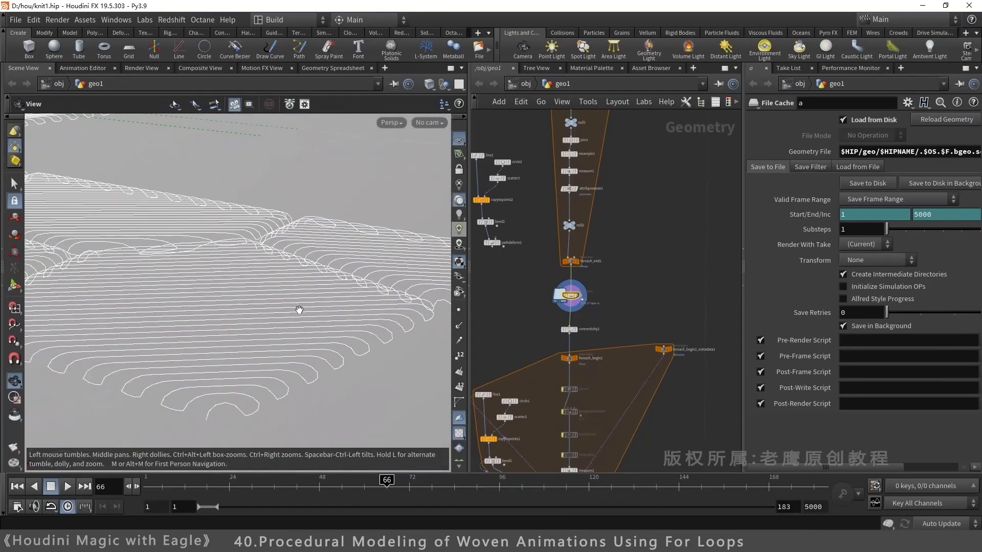
right_drag(288, 312, 276, 279)
Display the output of the for-each loop below file cache "a" and examine the braided strands of the letter pieces.
middle_drag(647, 309, 639, 142)
middle_drag(618, 353, 630, 280)
scroll(630, 279, up, 1)
click(573, 304)
right_drag(355, 299, 590, 245)
drag(359, 274, 251, 287)
right_drag(199, 361, 298, 367)
drag(298, 367, 392, 302)
right_drag(392, 302, 250, 302)
drag(251, 302, 305, 234)
right_drag(60, 305, 17, 372)
right_drag(205, 333, 115, 344)
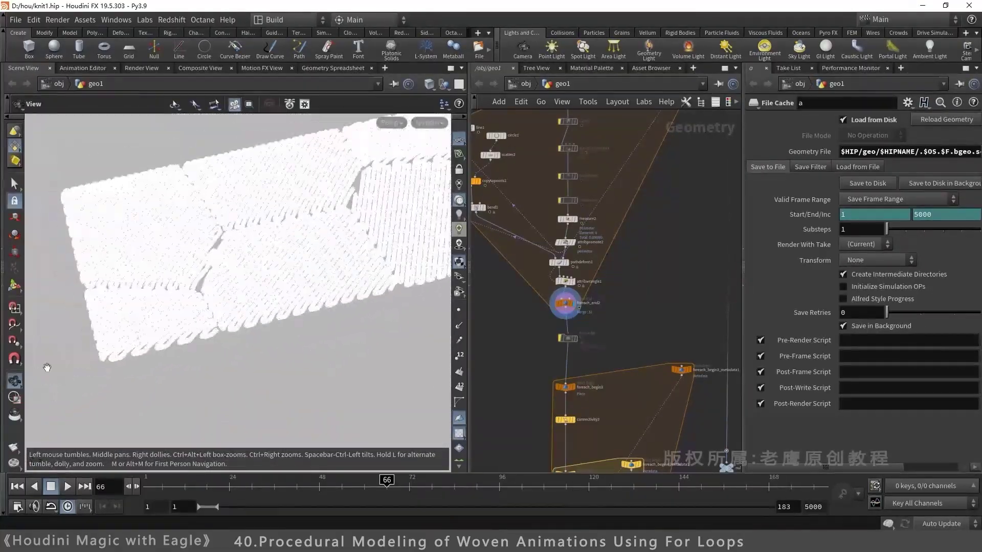
drag(114, 344, 53, 281)
right_drag(287, 276, 183, 275)
drag(184, 274, 269, 183)
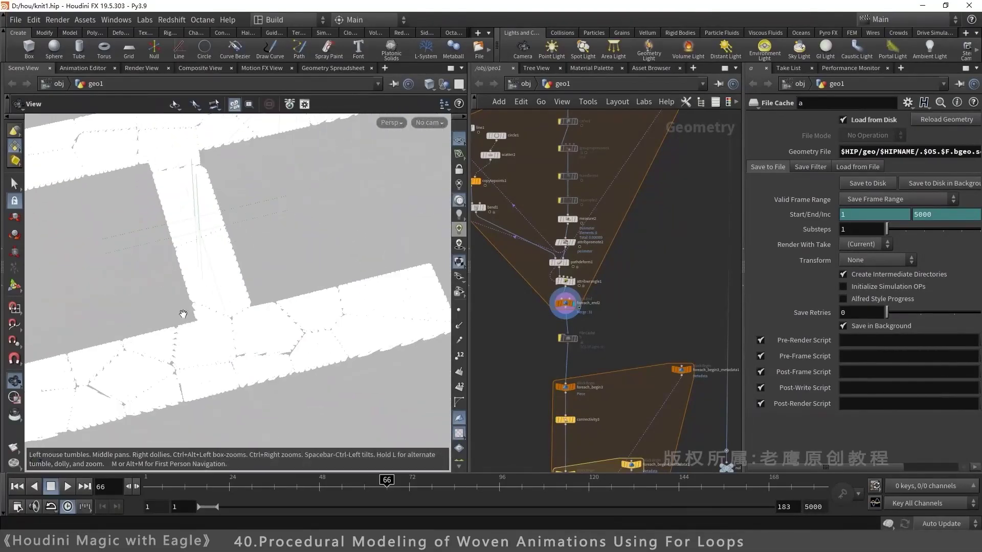
right_drag(177, 320, 409, 278)
drag(409, 279, 208, 184)
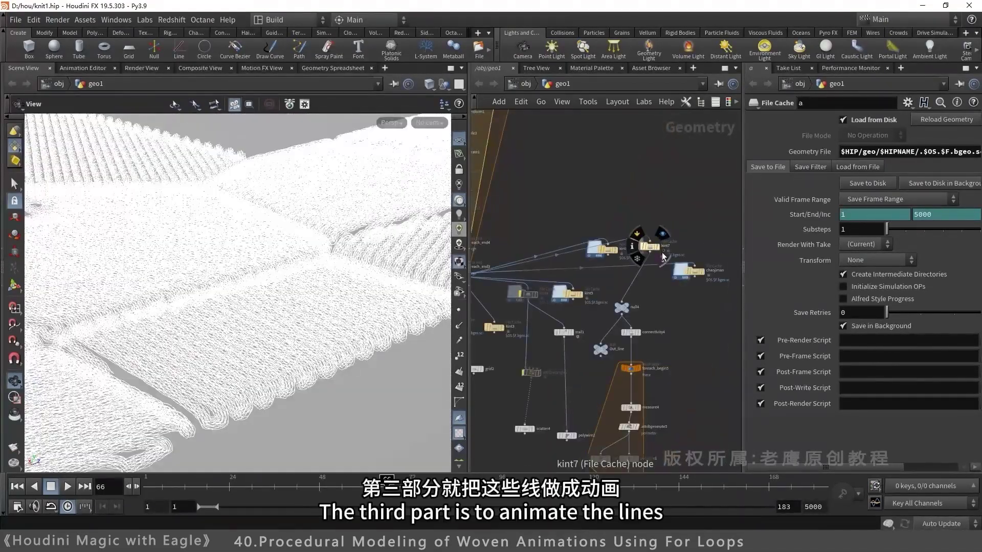
Display the kint7 file cache and examine the hanging lines of the weaving animation around frame 96.
click(651, 248)
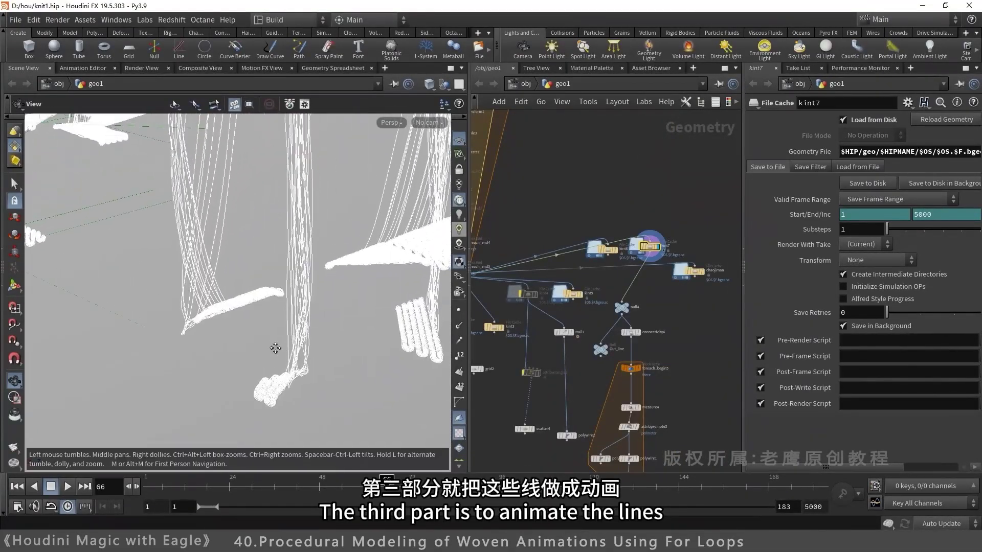
right_drag(282, 341, 233, 355)
drag(233, 355, 316, 320)
right_drag(315, 320, 160, 366)
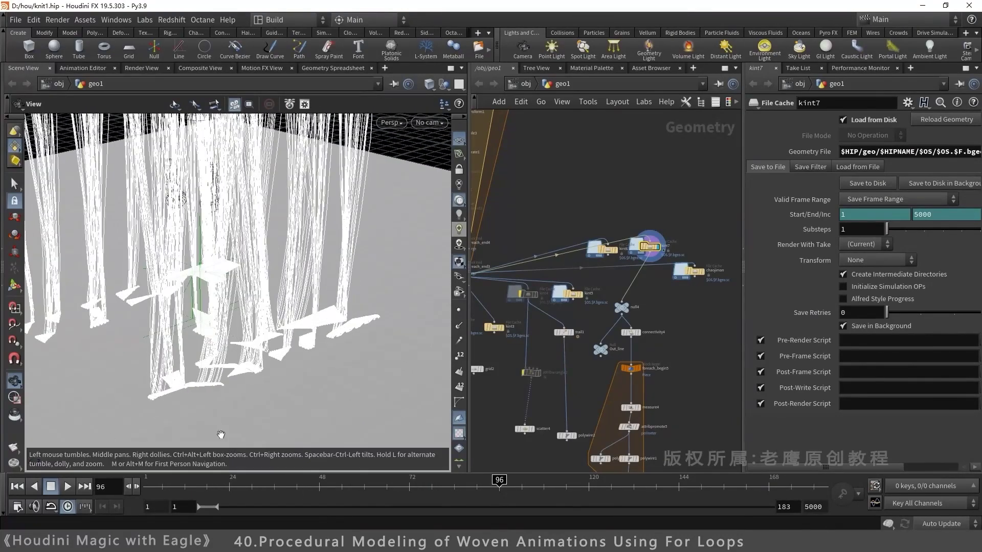
right_drag(163, 408, 110, 326)
drag(109, 326, 117, 323)
drag(274, 323, 109, 340)
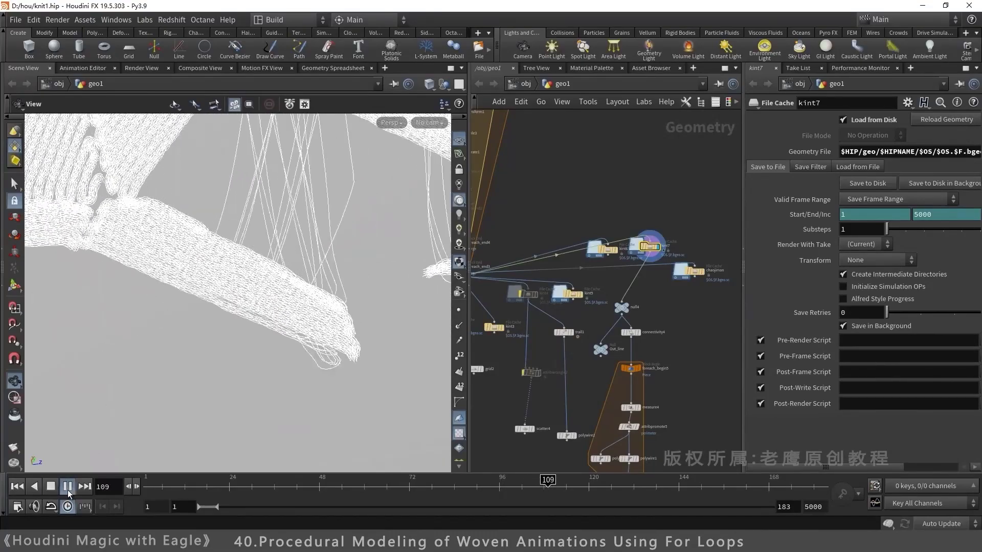
Play the weaving animation, inspect it from another angle and scrub forward to frame 139.
click(67, 490)
drag(251, 328, 154, 306)
drag(573, 486, 656, 488)
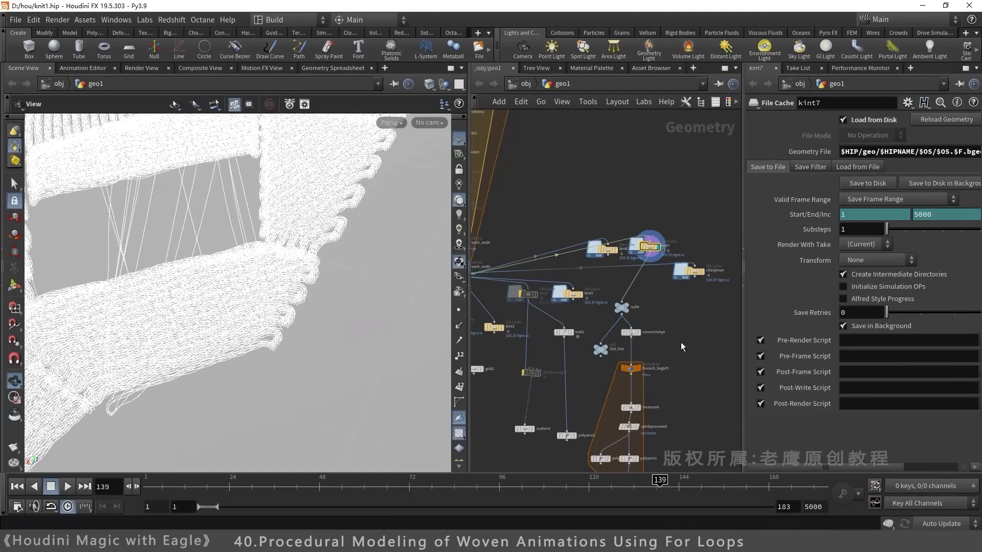
Display the chaojiman file cache, play its slow-motion weaving animation and examine the growing strands up close.
scroll(679, 304, up, 2)
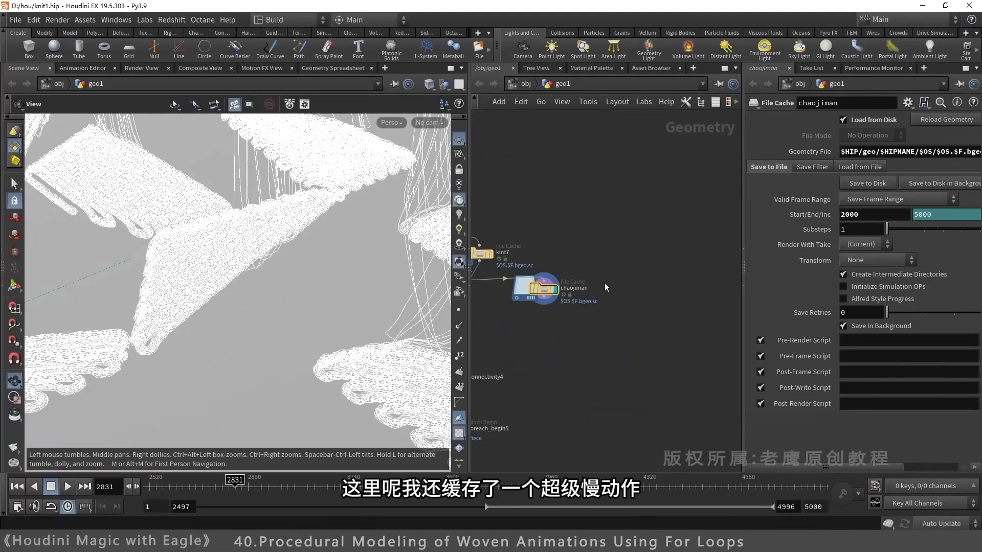
click(68, 487)
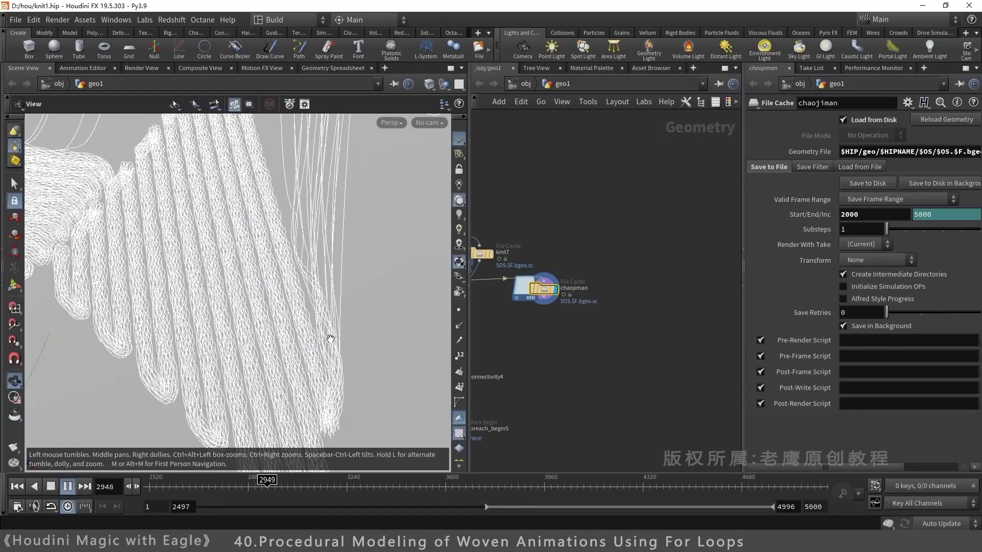
drag(292, 285, 202, 263)
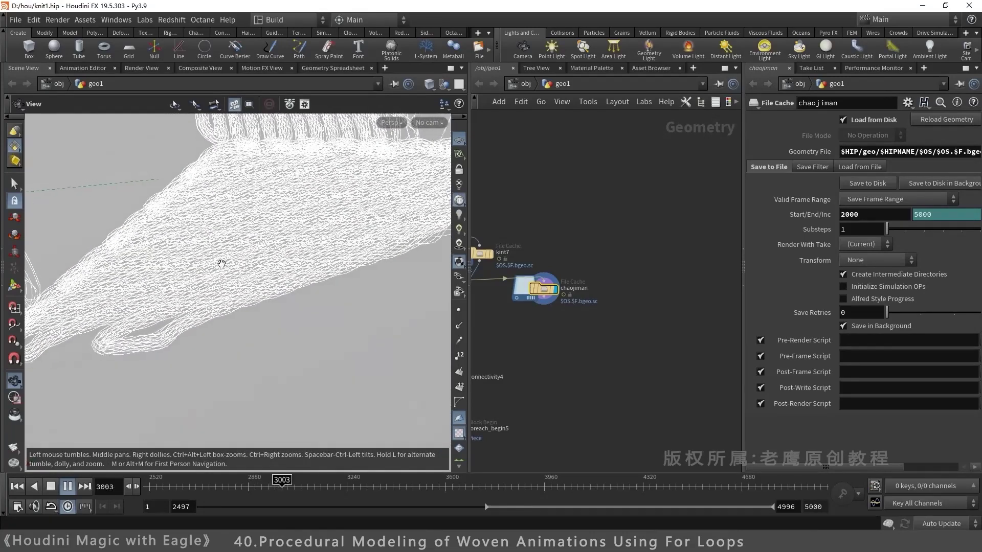
scroll(241, 291, down, 6)
middle_drag(174, 243, 311, 273)
right_drag(185, 222, 128, 294)
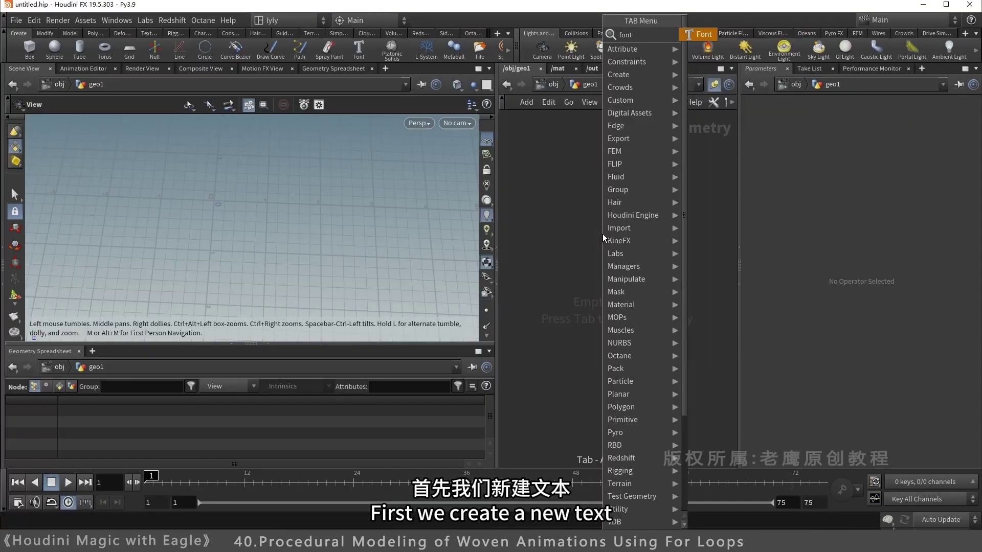
Create a Font node in the new scene's geometry network and set its text to "Y".
click(602, 235)
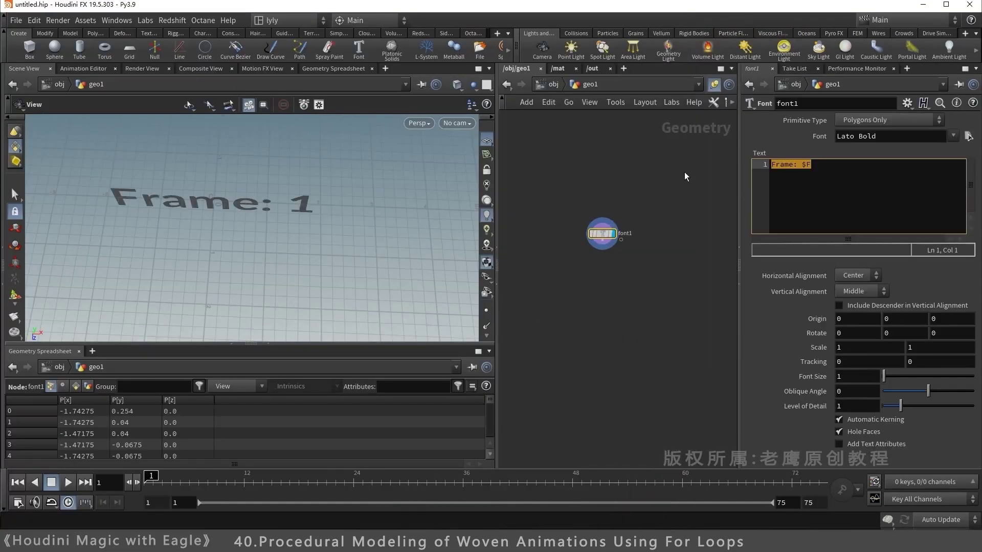
text(Y)
Add a Transform node after the font, display it and set its X rotation to -90.
click(602, 240)
key(Tab)
text(tran)
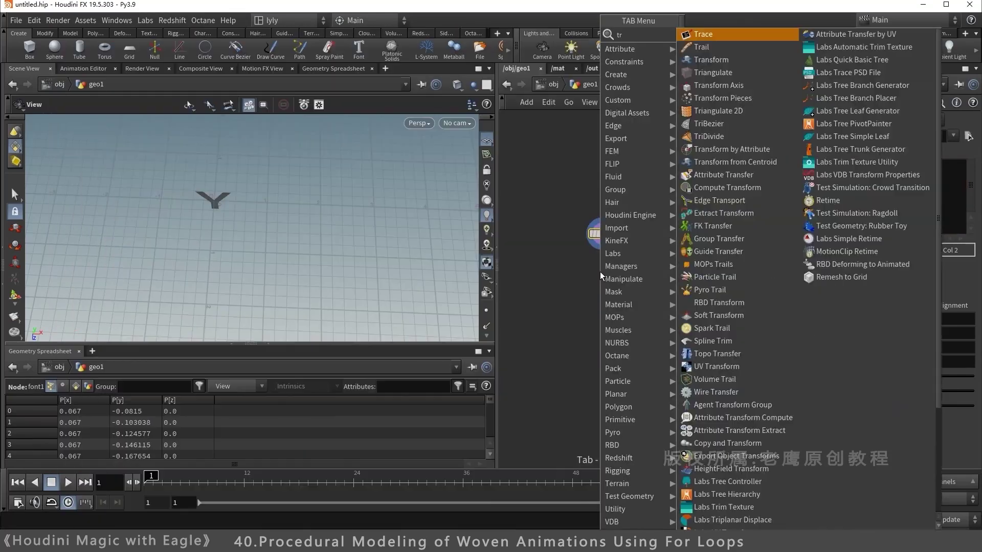
key(Return)
click(600, 272)
click(613, 272)
middle_drag(848, 184, 868, 191)
key(Return)
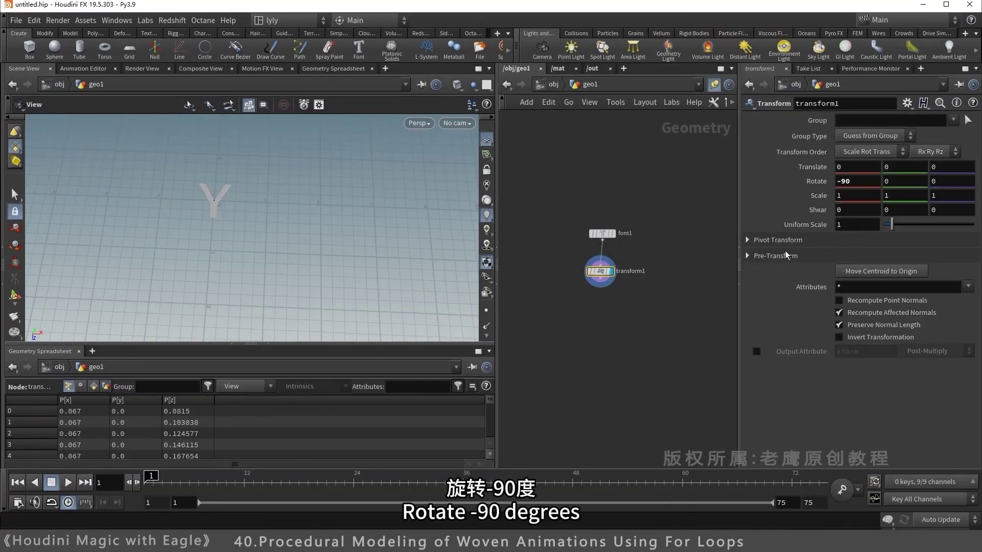
Set the Transform node's Uniform Scale to 3.22 and tidy the node layout.
drag(893, 225, 913, 228)
drag(185, 208, 179, 198)
scroll(180, 197, down, 4)
key(l)
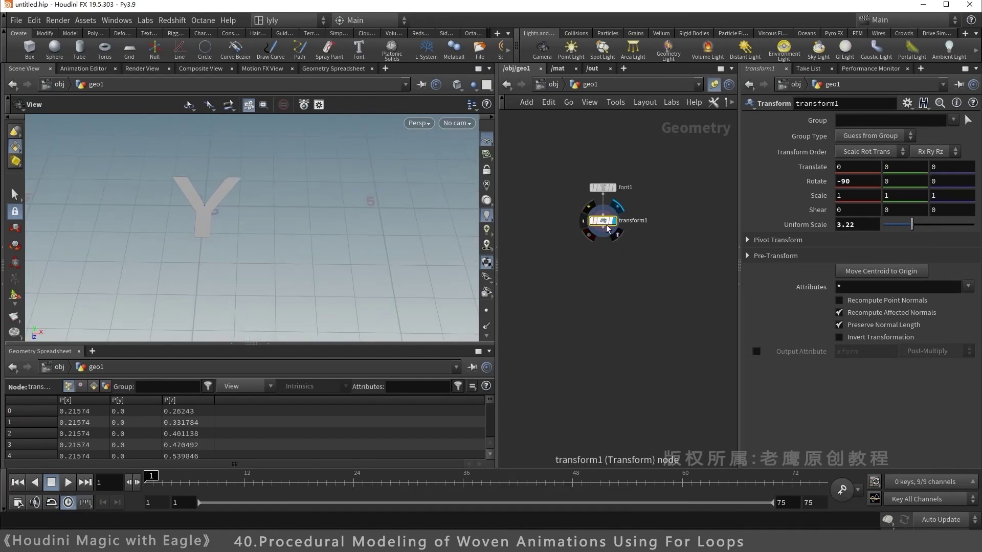
Add a Scatter node fed by the transform, with Force Total Count at 40, and display its points.
key(Tab)
text(sca)
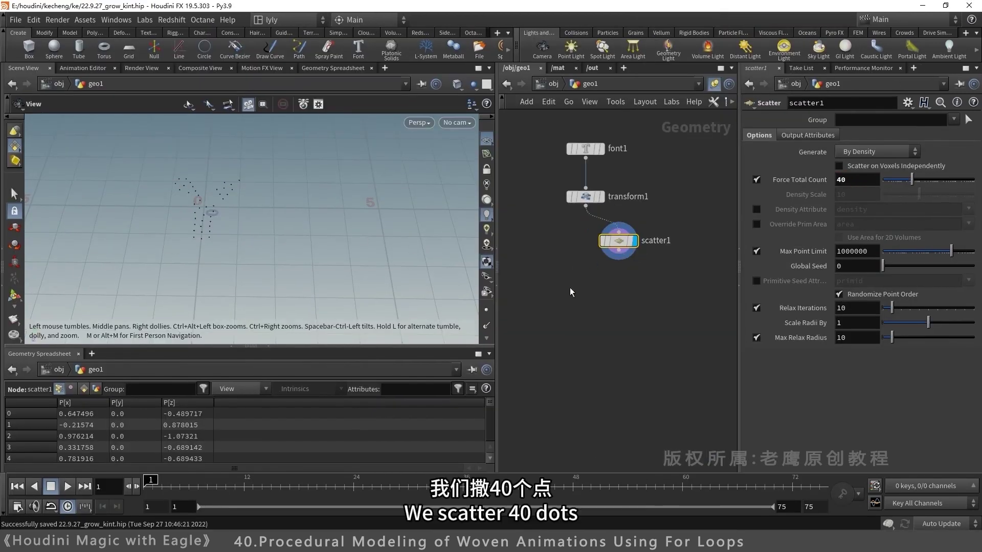
Add a Voronoi Fracture node, wire the transform to its first input and the scatter to its second, and display it.
key(Tab)
text(vorf)
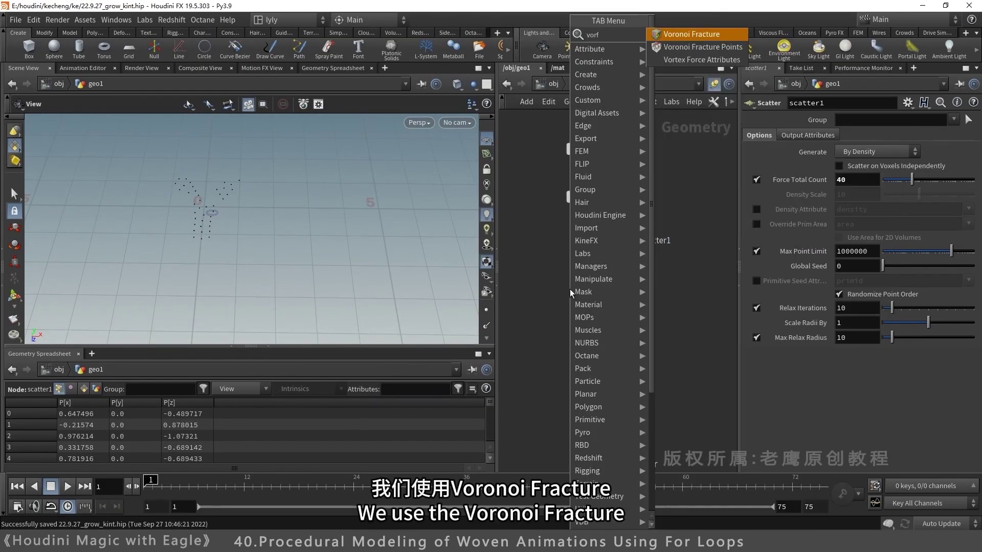
key(Return)
click(570, 290)
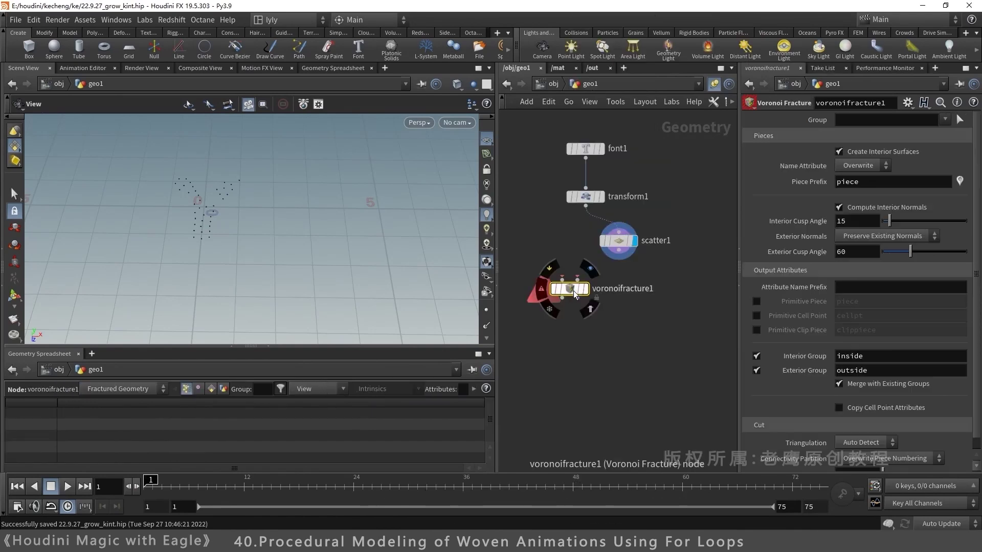
drag(586, 207, 564, 265)
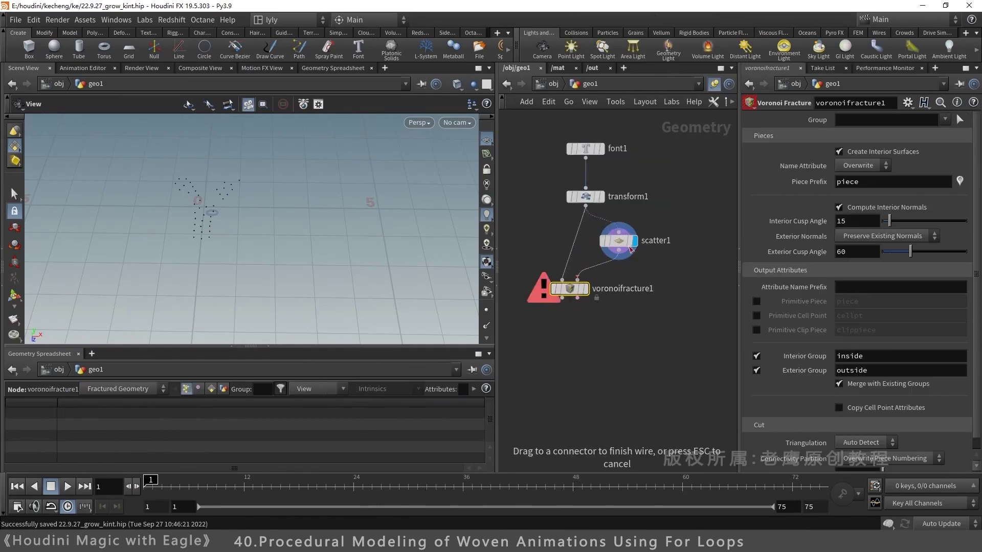
drag(627, 254, 620, 251)
click(586, 289)
drag(571, 289, 591, 286)
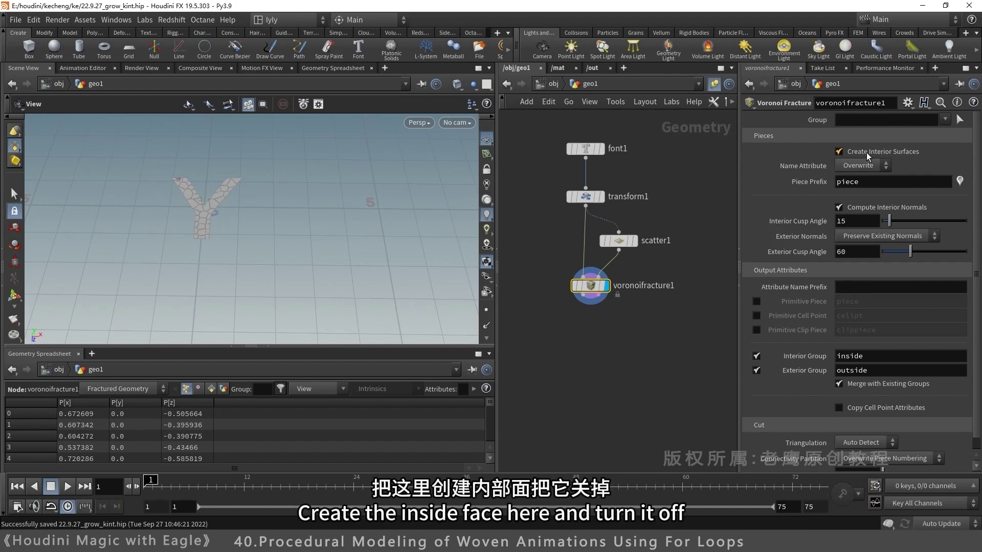
Turn off Create Interior Surfaces on the Voronoi Fracture and set the Scatter node's Global Seed to 2.3.
right_drag(192, 200, 453, 162)
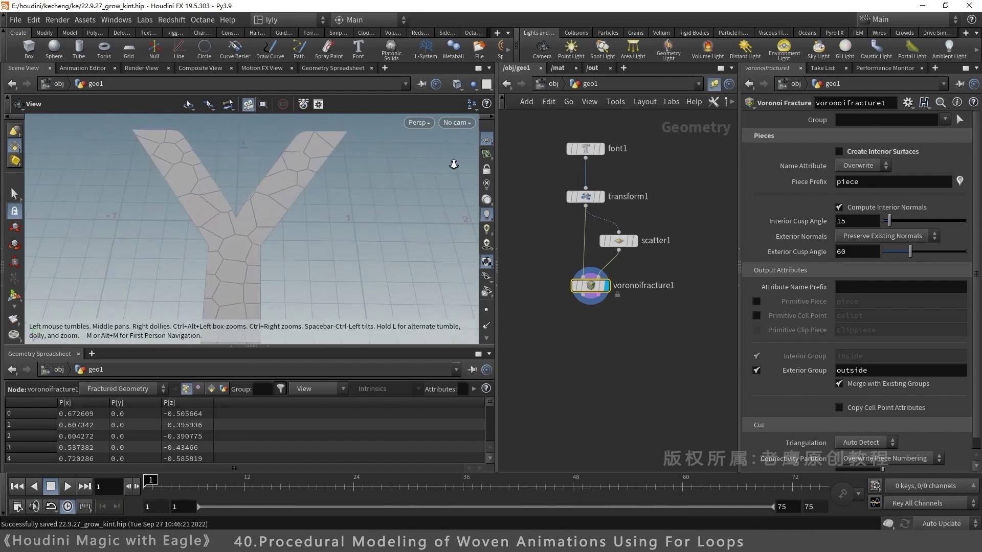
drag(323, 173, 282, 188)
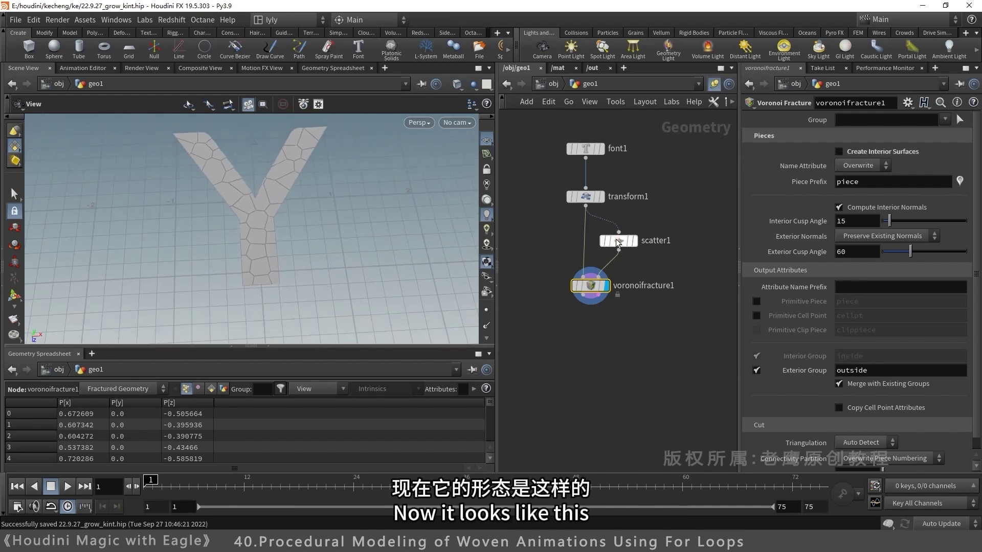
click(619, 241)
drag(885, 268, 896, 271)
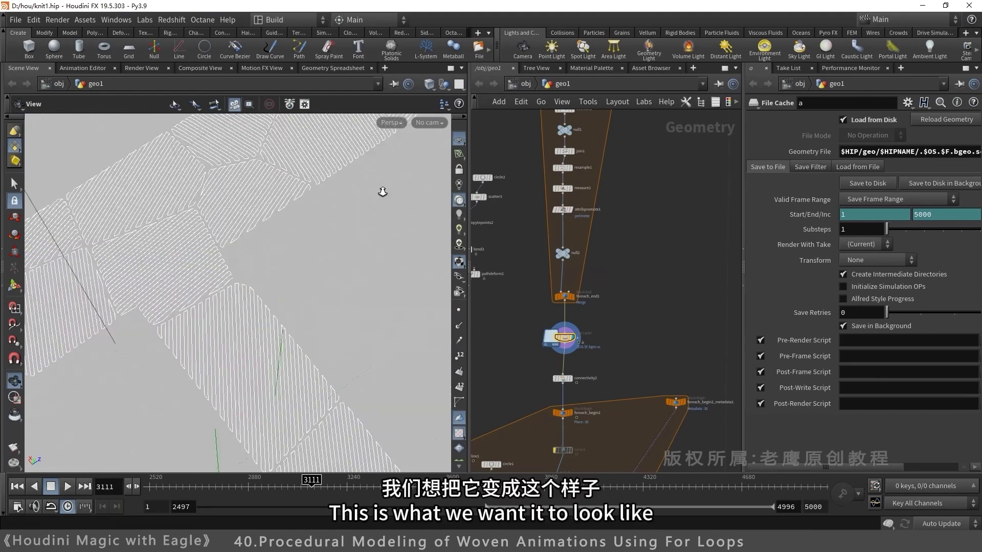
Examine how the zigzag curves fill each separate piece in the finished knit1.hip scene, and return to the working scene.
drag(382, 192, 195, 188)
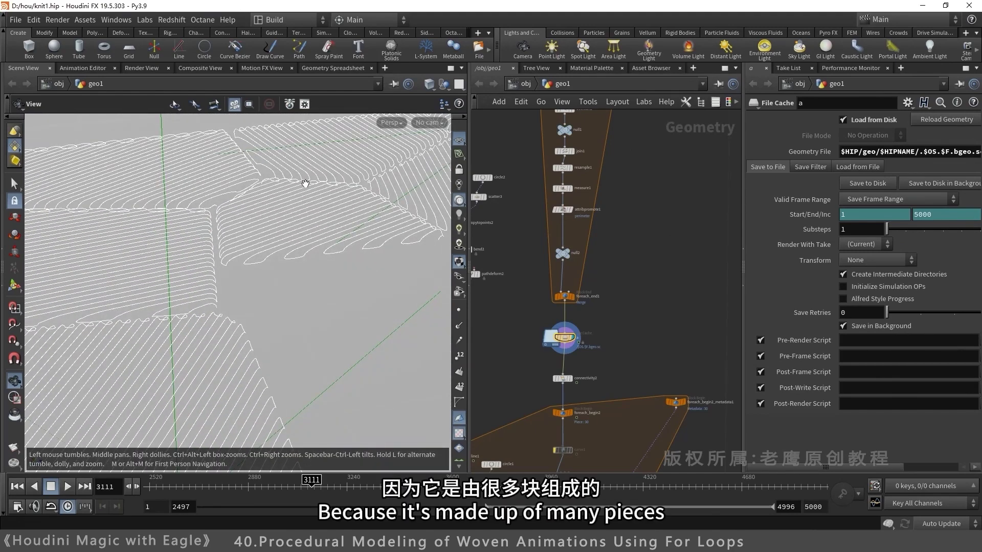
drag(335, 206, 180, 275)
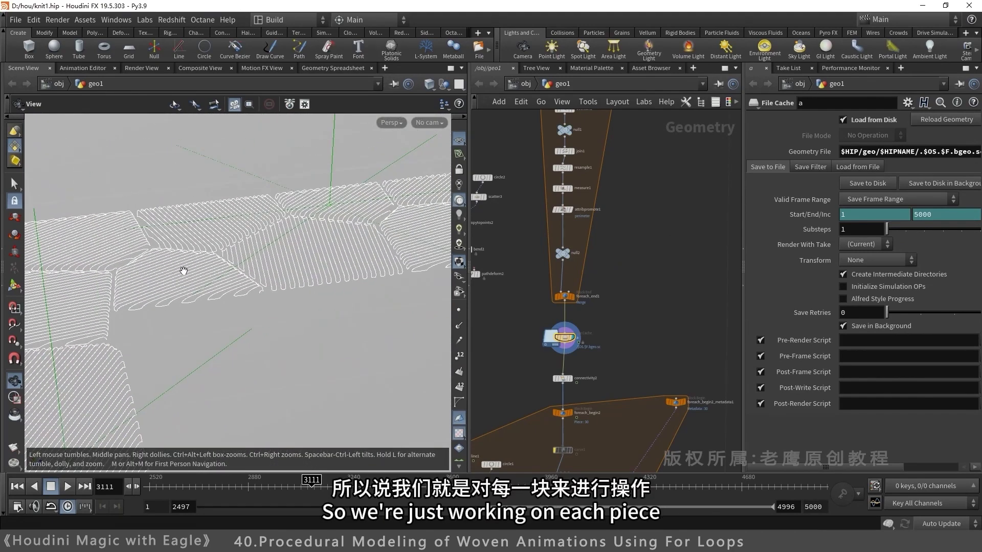
click(113, 542)
click(155, 512)
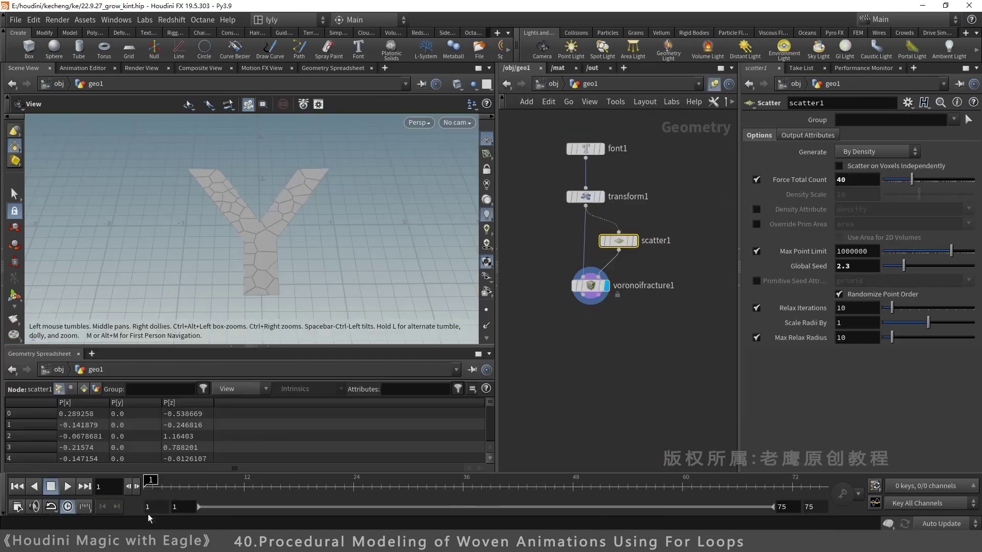
Add a For-Each Named Primitive loop below the Voronoi Fracture node, and select the fracture node.
middle_drag(627, 361, 615, 260)
key(Tab)
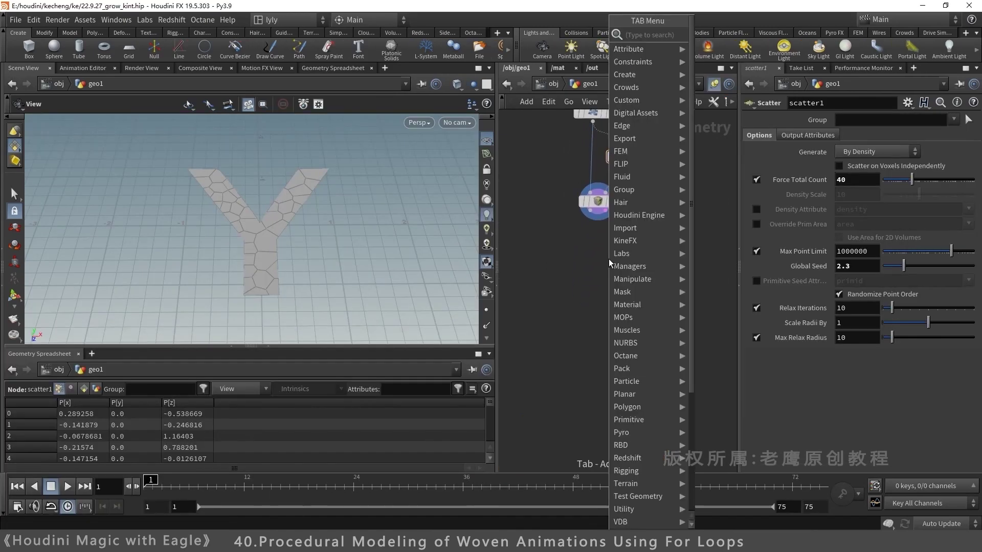
text(for)
text(con)
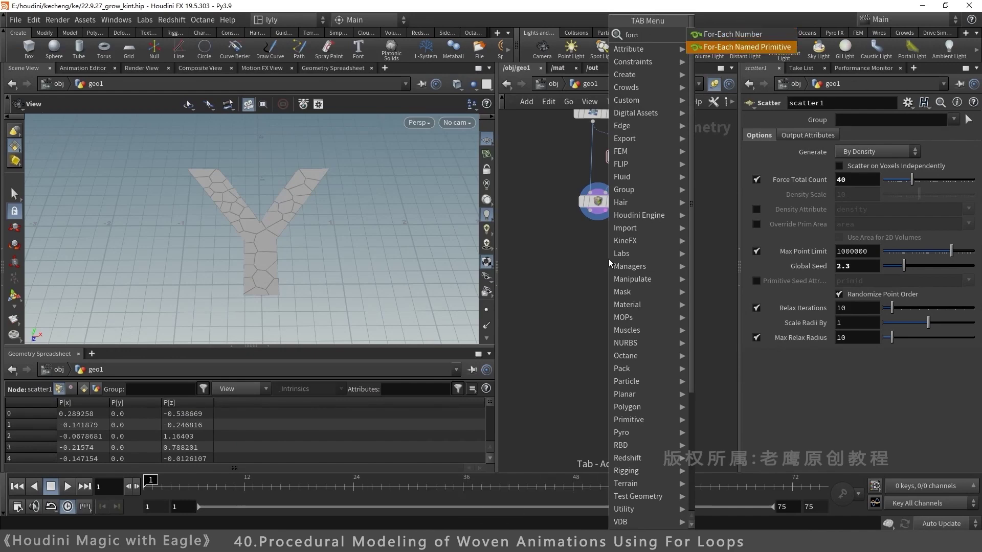
key(Return)
click(608, 259)
click(603, 201)
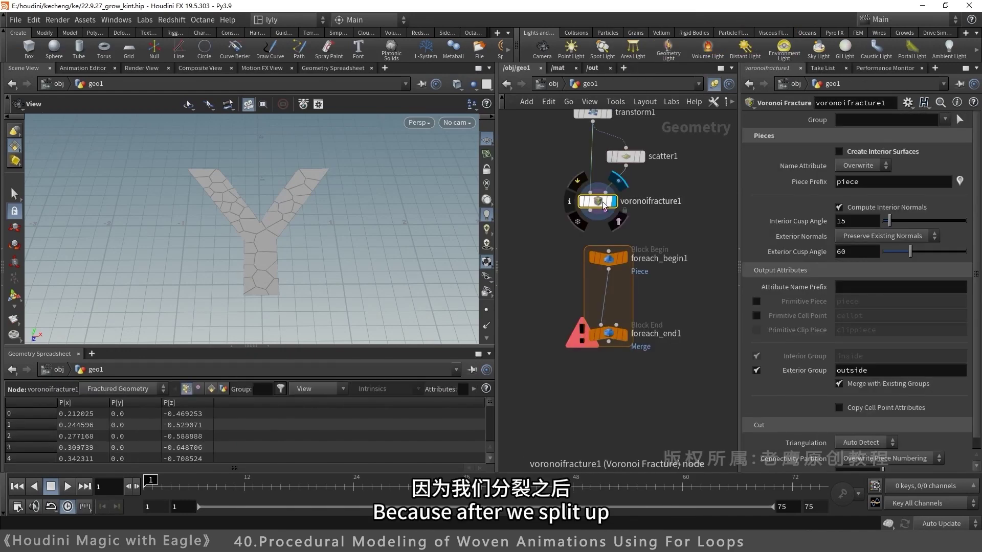
Check the fracture's primitive attributes for name, and delete the For-Each Named Primitive loop.
click(210, 389)
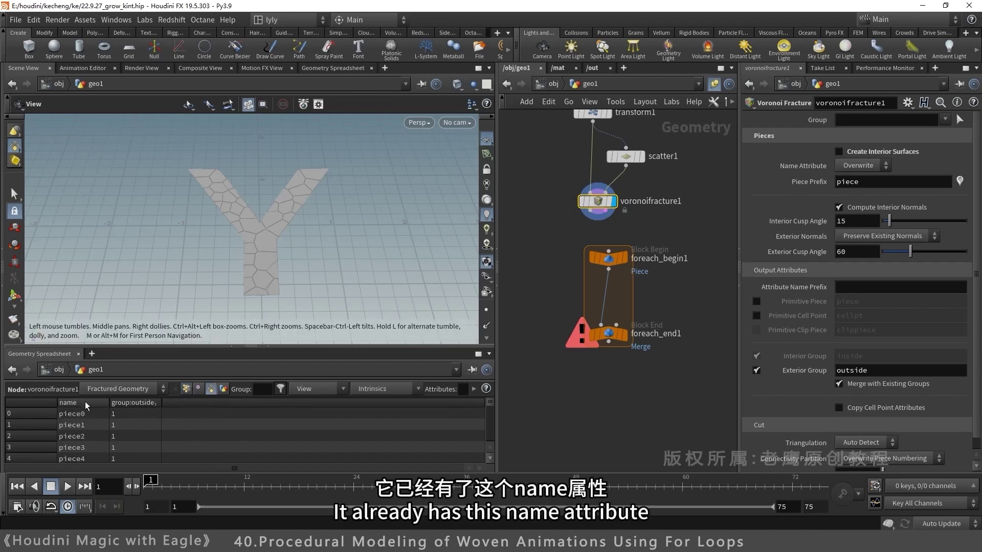
drag(536, 230, 535, 231)
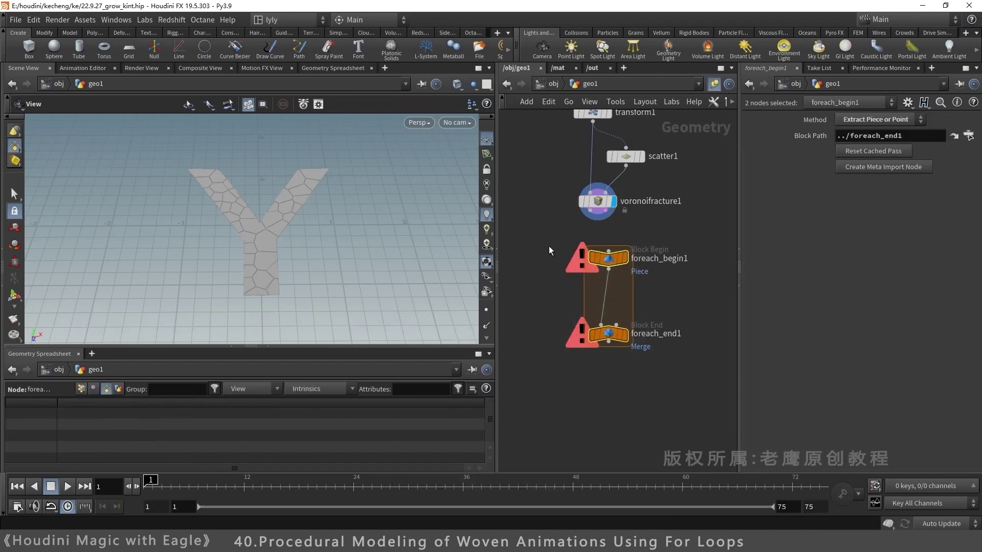
key(Delete)
Add a For-Each Connected Piece loop, wire the Voronoi Fracture into its Connectivity node, and display the loop's end node.
key(Tab)
text(forco)
key(Return)
click(590, 275)
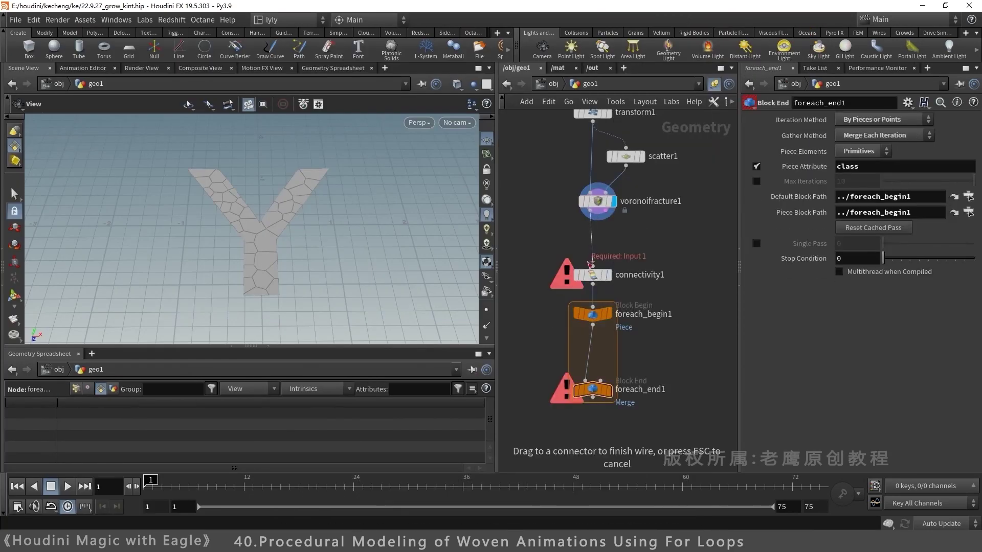
click(592, 267)
mouse_move(606, 398)
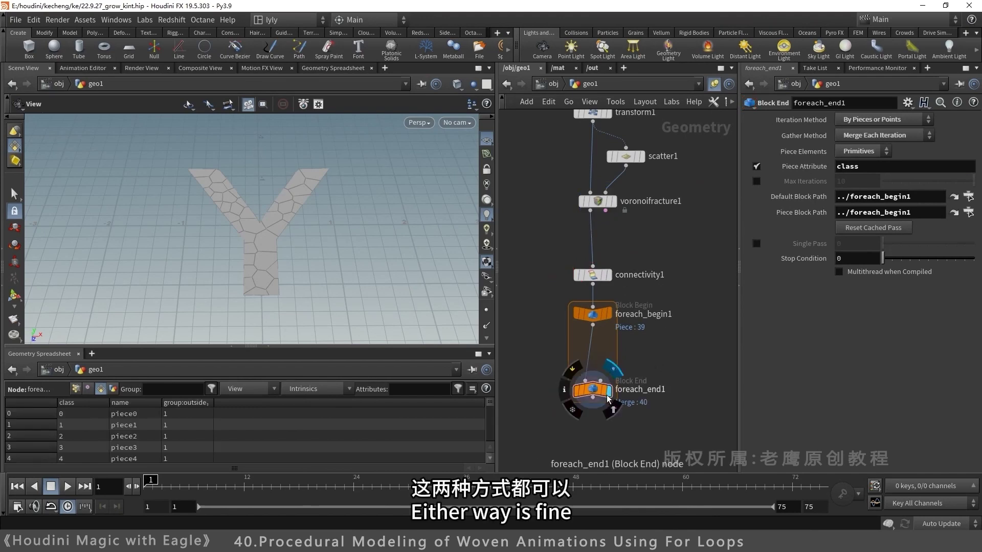
Enable Single Pass on the loop's end node, set it to 1, and save the scene.
click(770, 244)
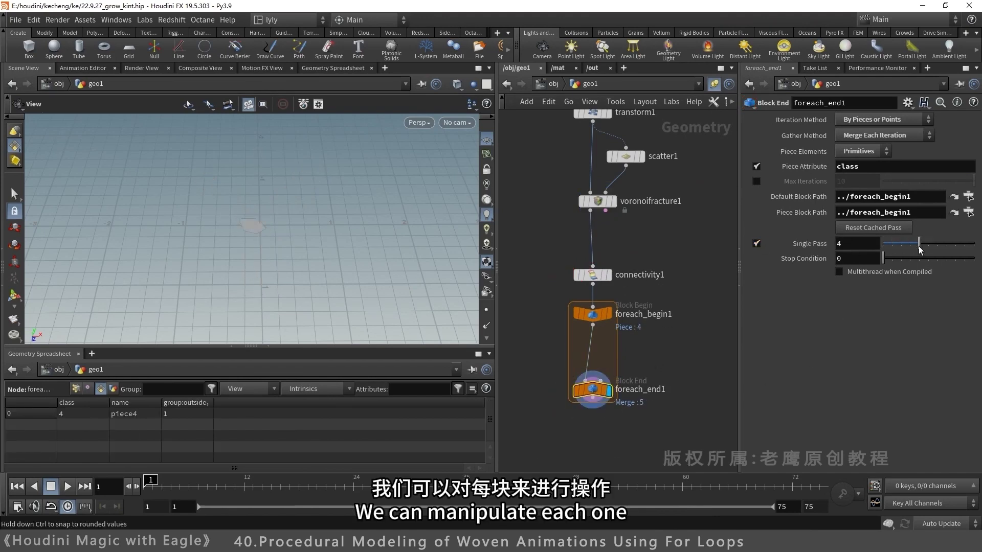
drag(927, 250, 919, 249)
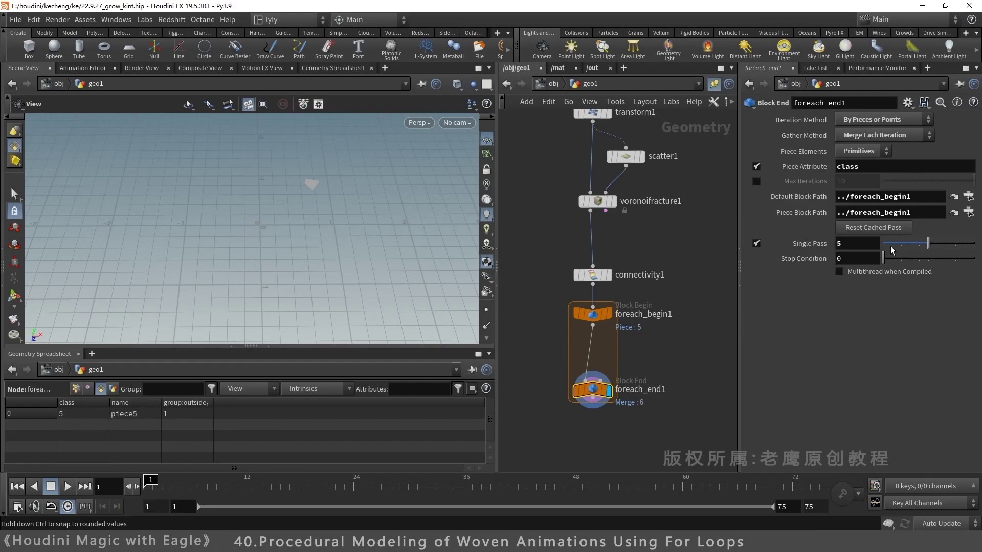
drag(885, 251, 883, 251)
key(ctrl+s)
Insert a Match Size node inside the loop after the begin node, and enable its Stash Transform option.
middle_drag(627, 359, 627, 247)
key(Tab)
text(mas)
key(BackSpace)
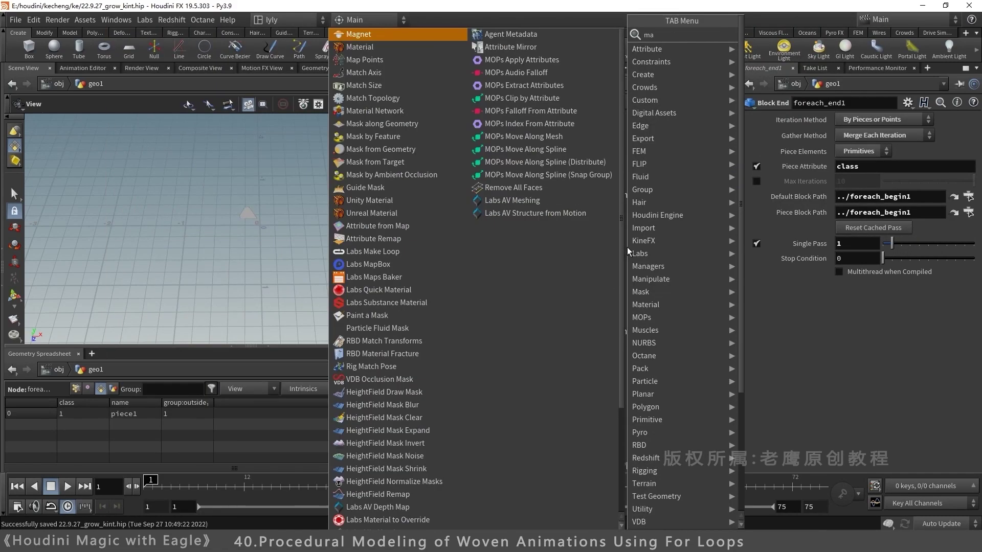
key(Return)
click(552, 237)
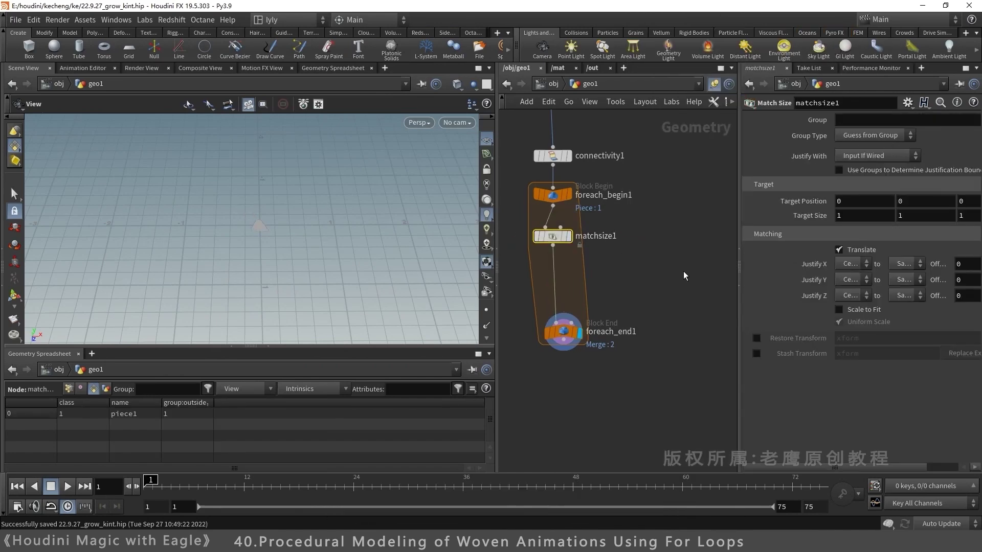
click(755, 353)
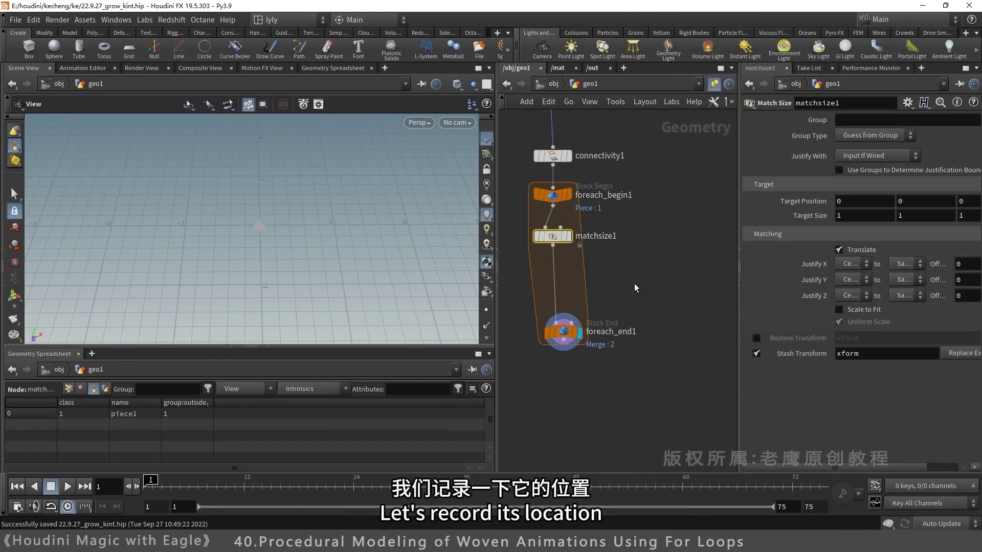
Lengthen the loop block, and add a Grid node beside it with a Transform node wired below.
middle_drag(639, 280, 639, 208)
drag(568, 255, 565, 330)
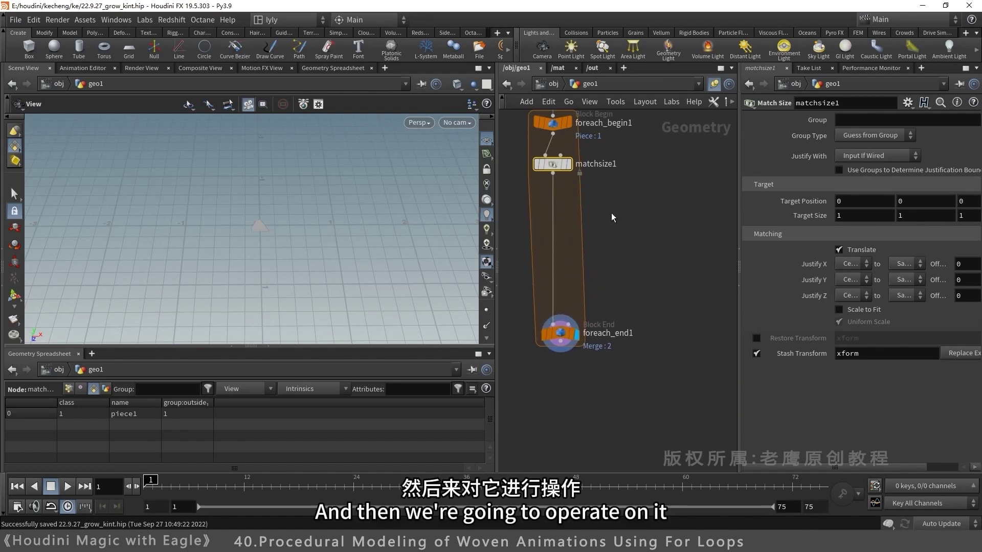
key(Tab)
text(gr)
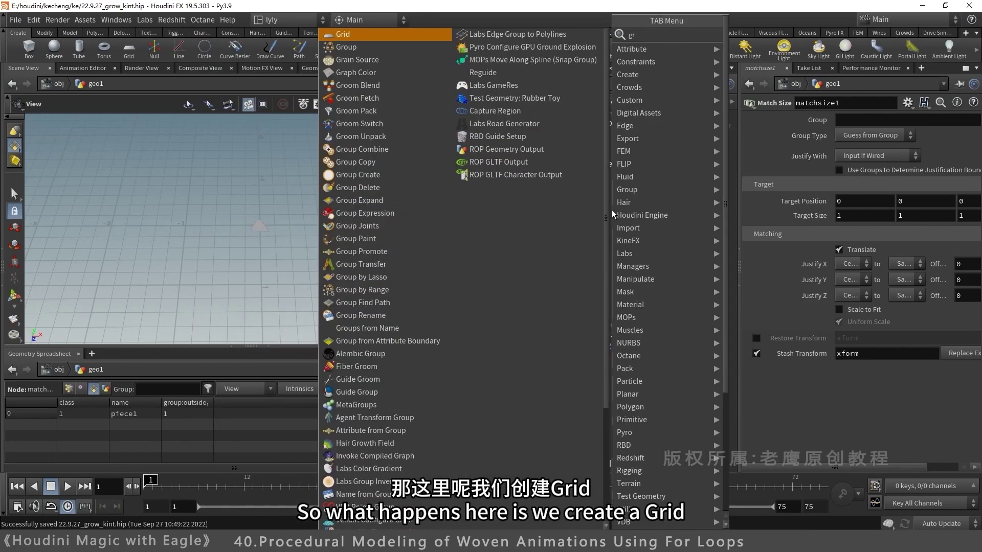
key(Return)
key(Tab)
text(tran)
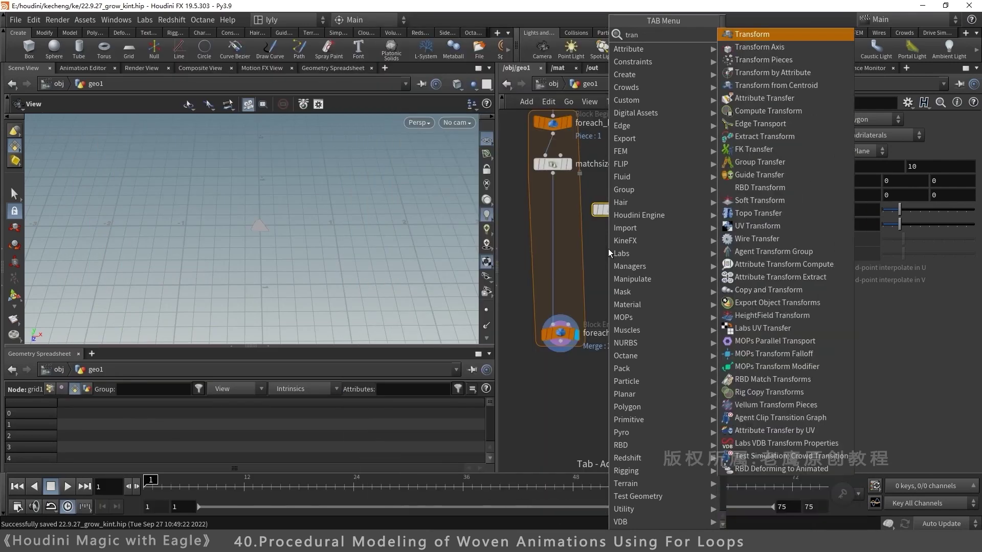
key(Return)
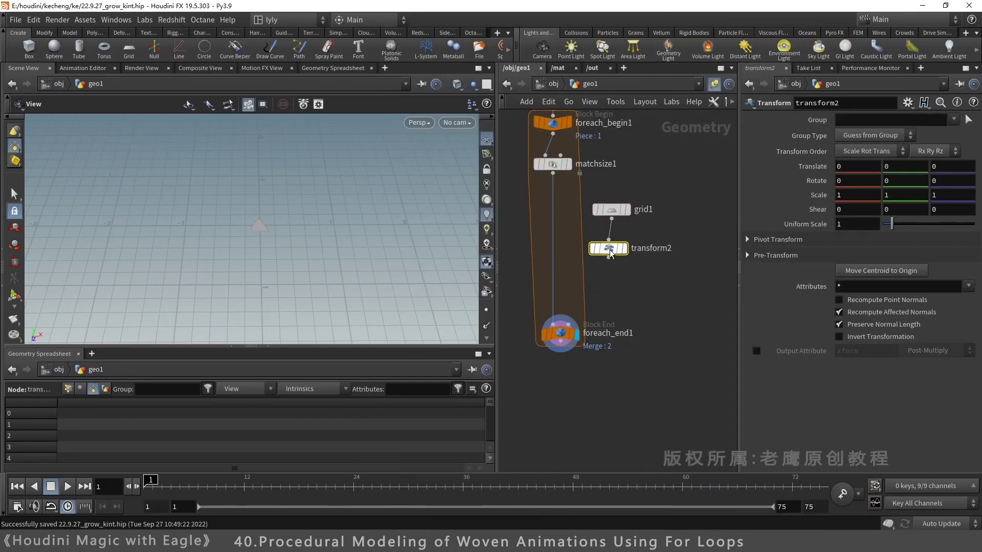
Display the grid's Transform node and set its X rotation to 90.
click(624, 248)
drag(612, 250, 623, 254)
middle_drag(852, 182, 901, 138)
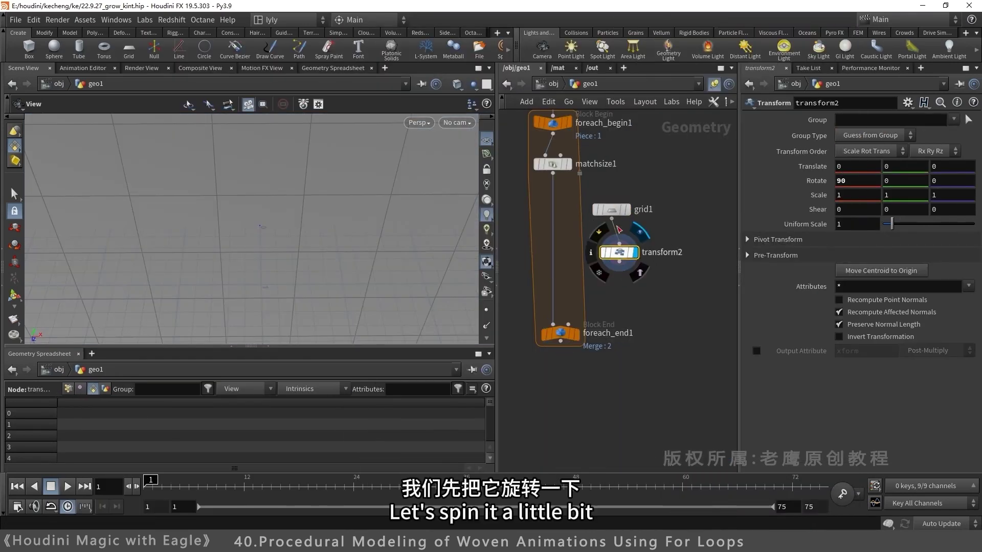
Set the Grid node to 2 rows and 2 columns with a size of 2 by 2.
click(611, 210)
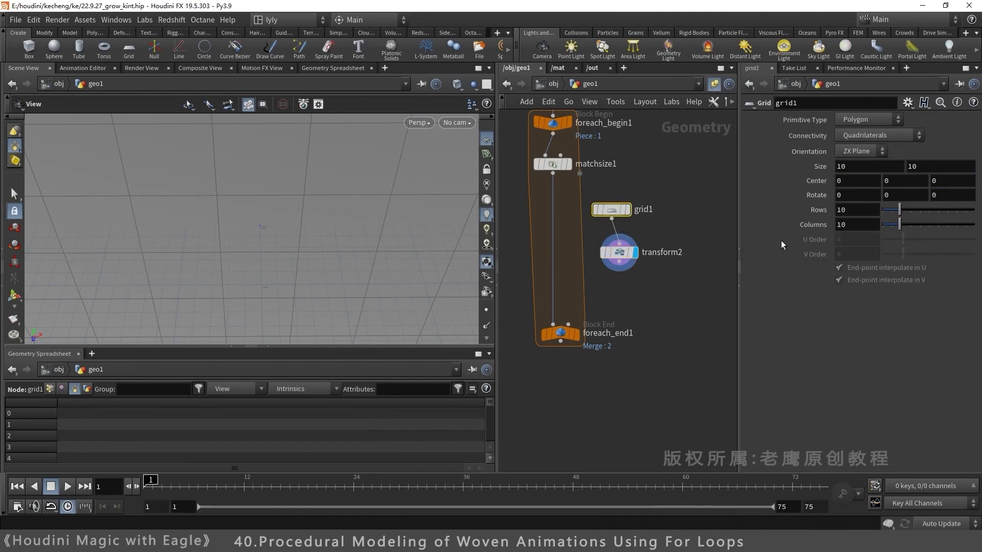
double_click(842, 225)
text(2)
click(845, 311)
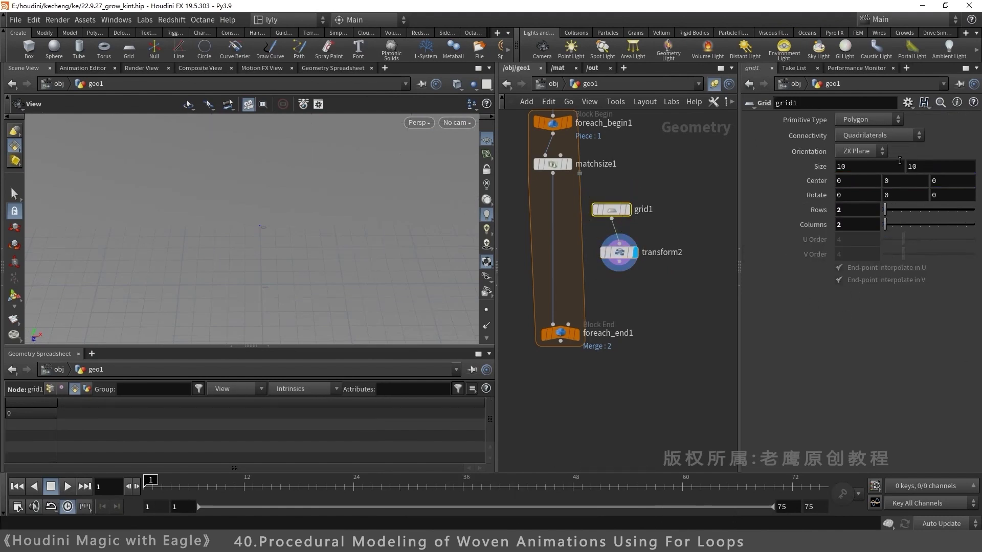
text(2)
key(Tab)
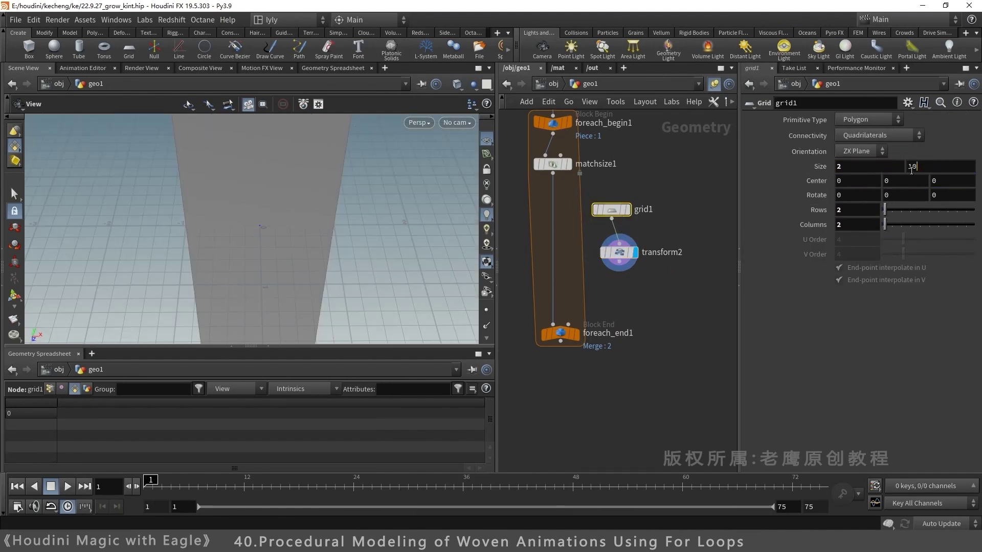
text(2)
key(Return)
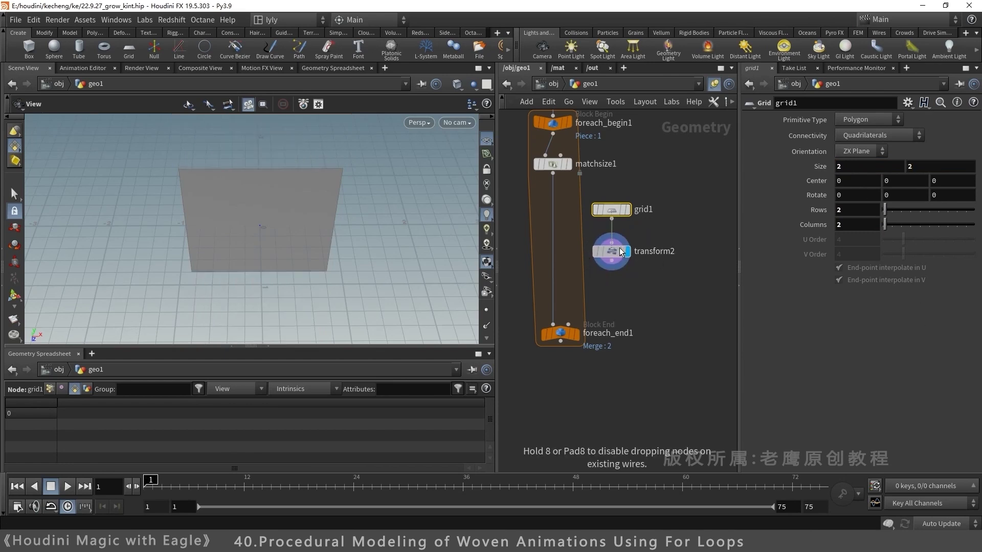
Shift the grid branch away from the loop, then wire a Copy and Transform node below its Transform node and display it.
middle_drag(654, 297, 671, 295)
drag(698, 290, 705, 176)
click(652, 218)
middle_drag(654, 243, 602, 254)
key(Tab)
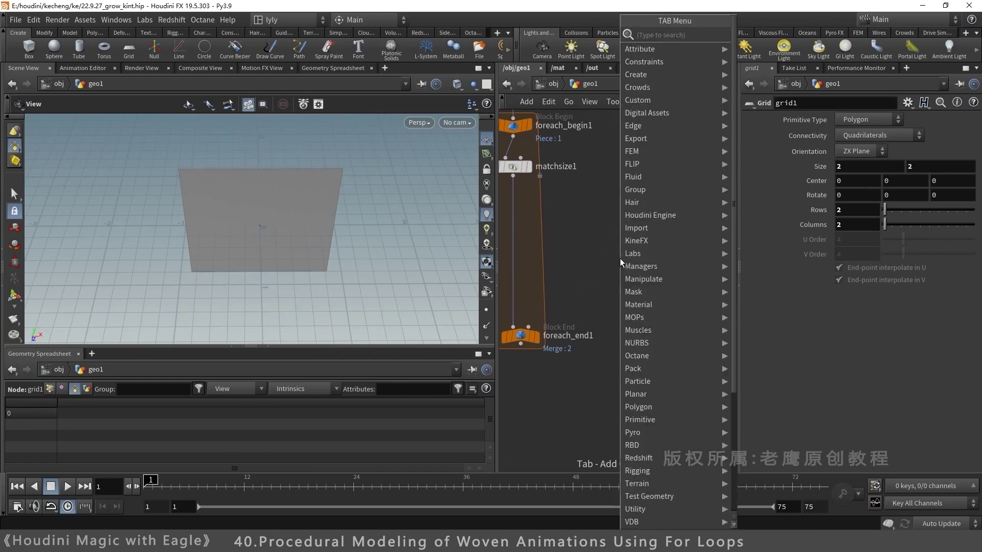
text(copto)
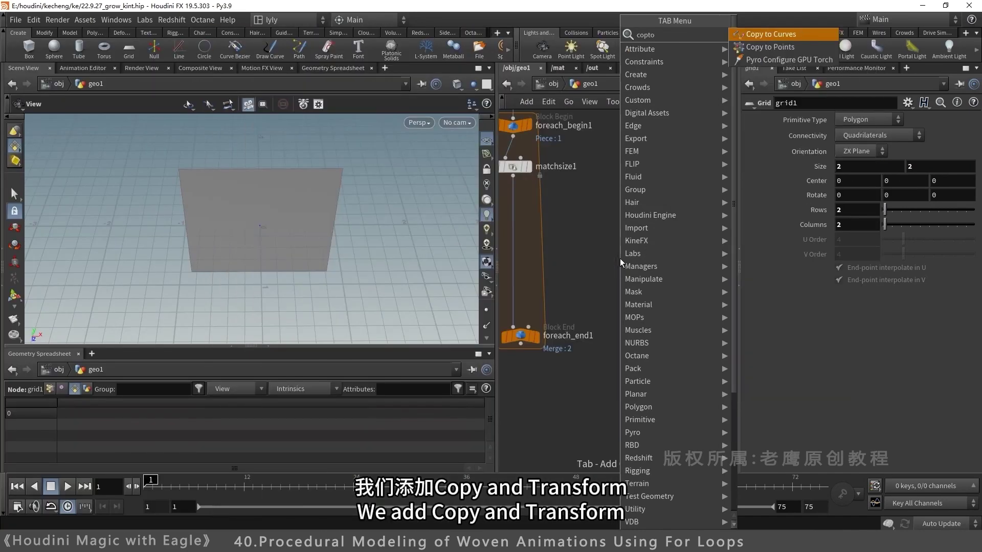
key(Return)
click(620, 259)
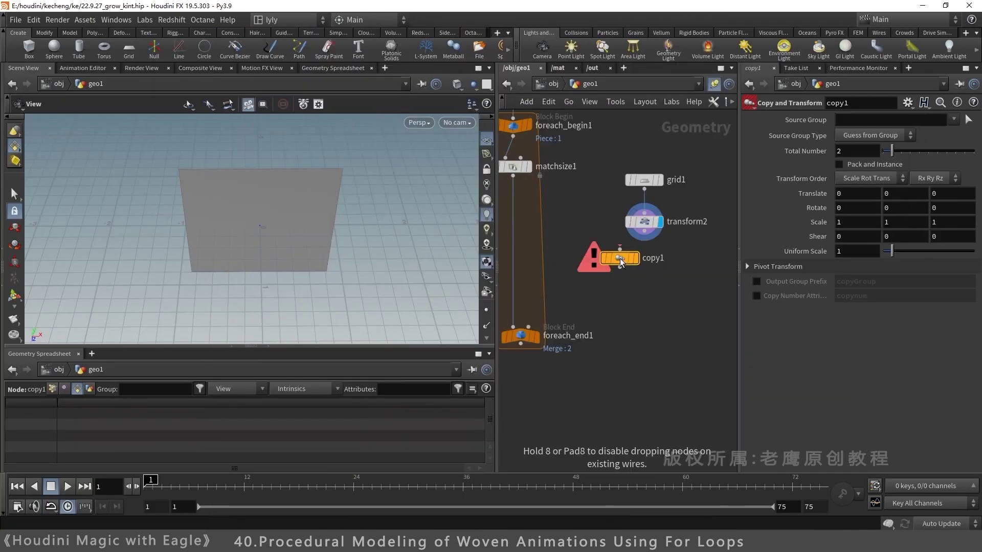
click(649, 267)
drag(644, 231, 648, 257)
click(665, 267)
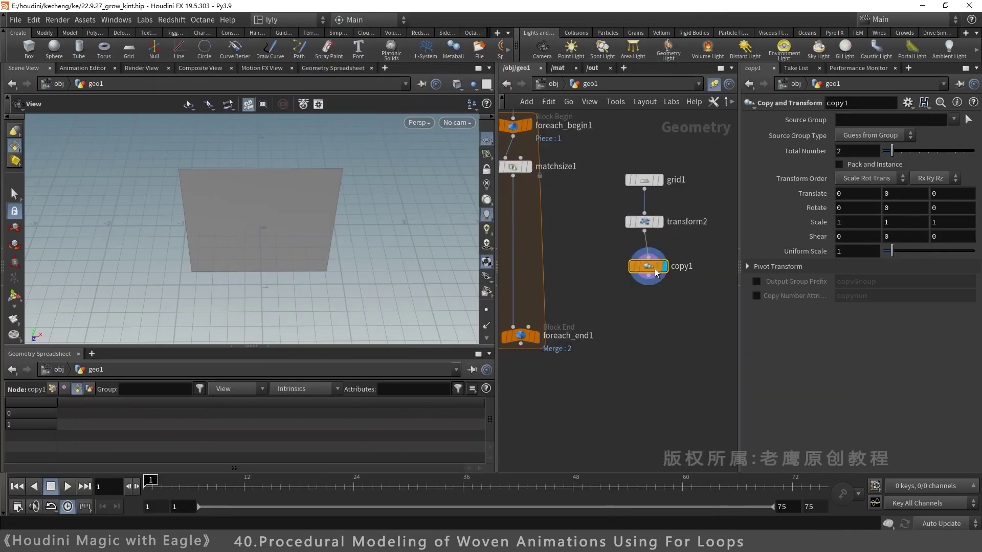
Set the Copy and Transform node's Z translate to 0.02 and its Total Number to 20.
drag(137, 211, 215, 189)
middle_drag(943, 193, 10, 227)
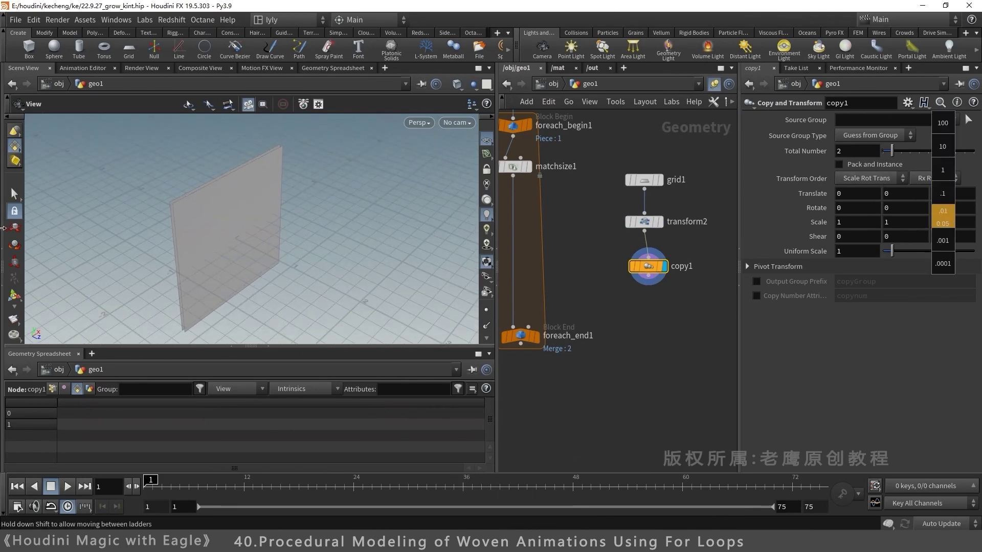
middle_drag(977, 228, 953, 195)
text(2)
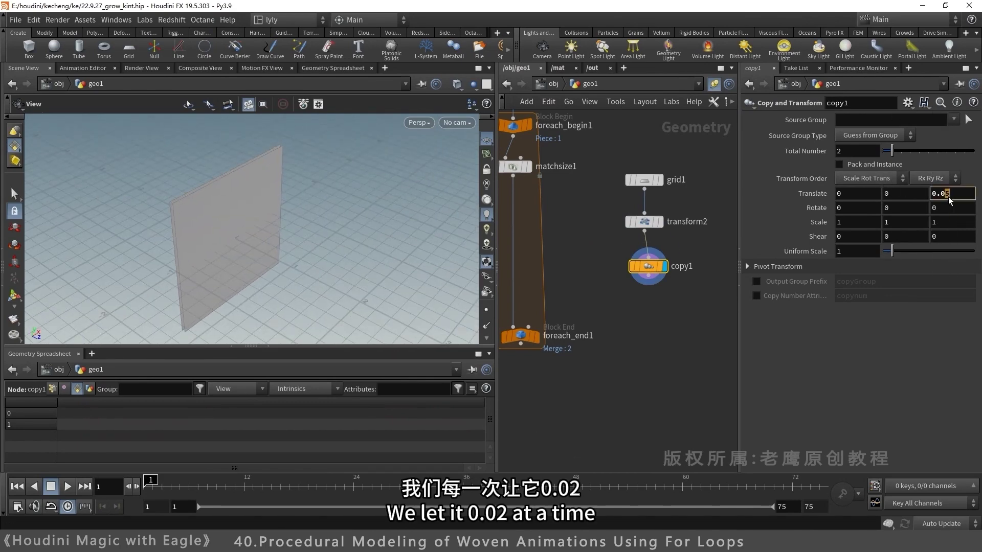
key(Return)
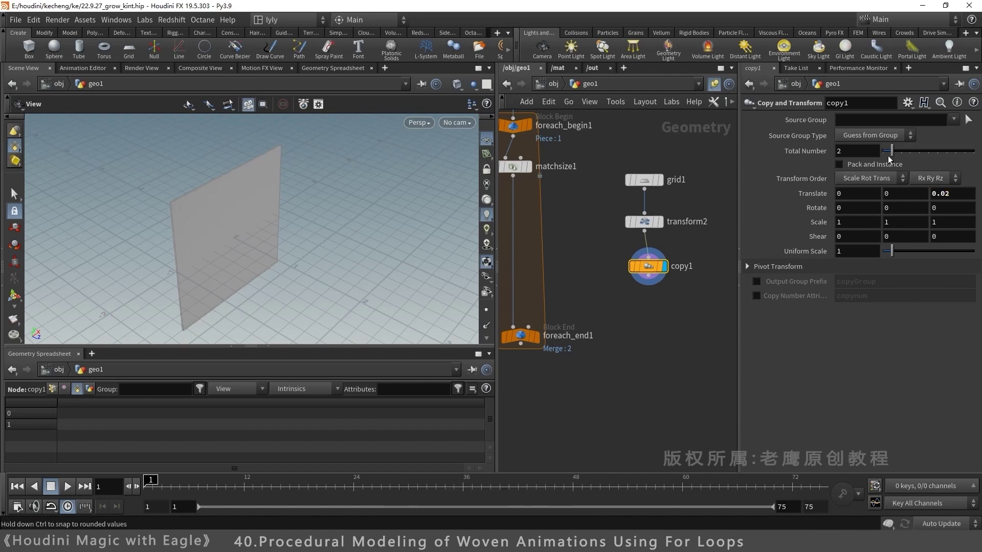
drag(892, 152, 976, 153)
Add a Match Size node below the Copy and Transform node to centre the grid stack, and display it.
middle_drag(632, 305, 647, 266)
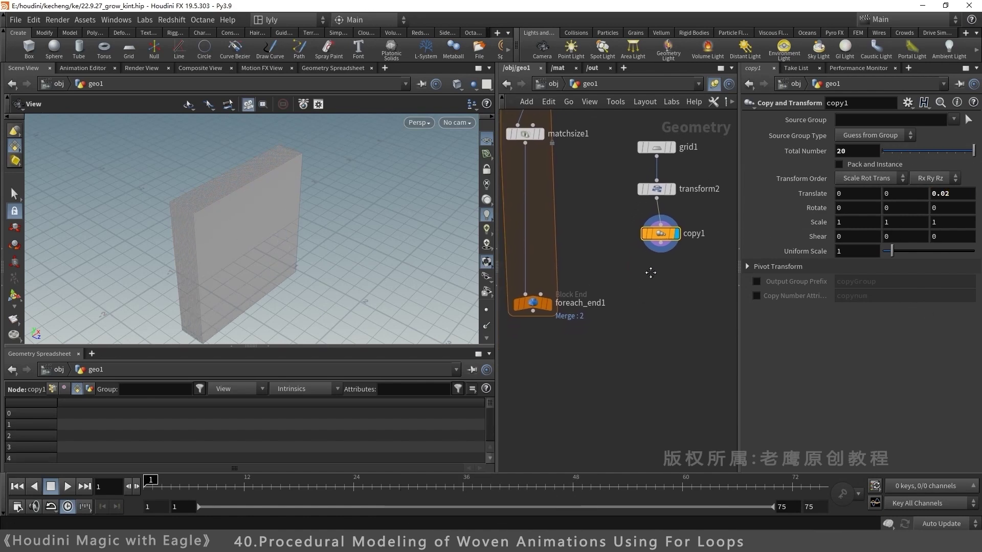
key(Tab)
text(match)
key(Return)
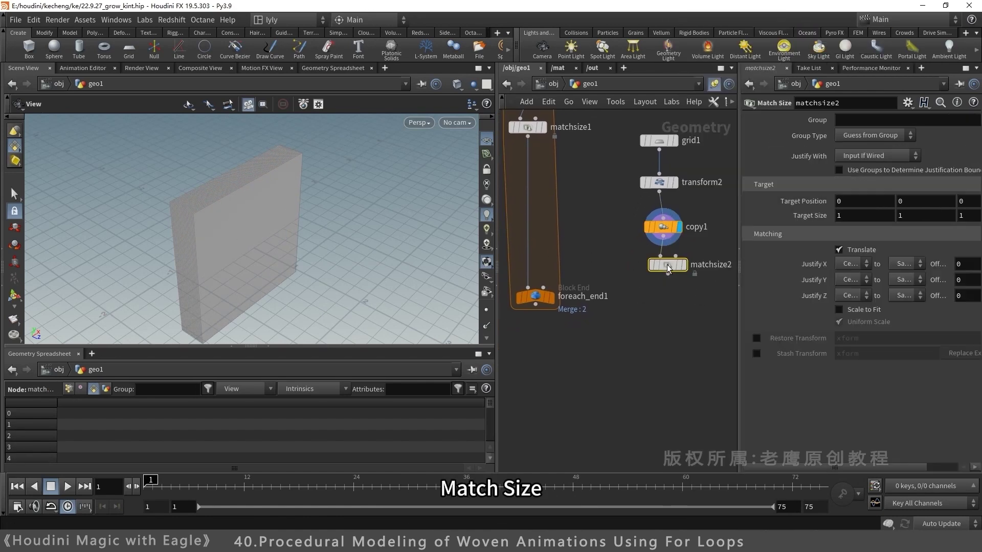
click(677, 265)
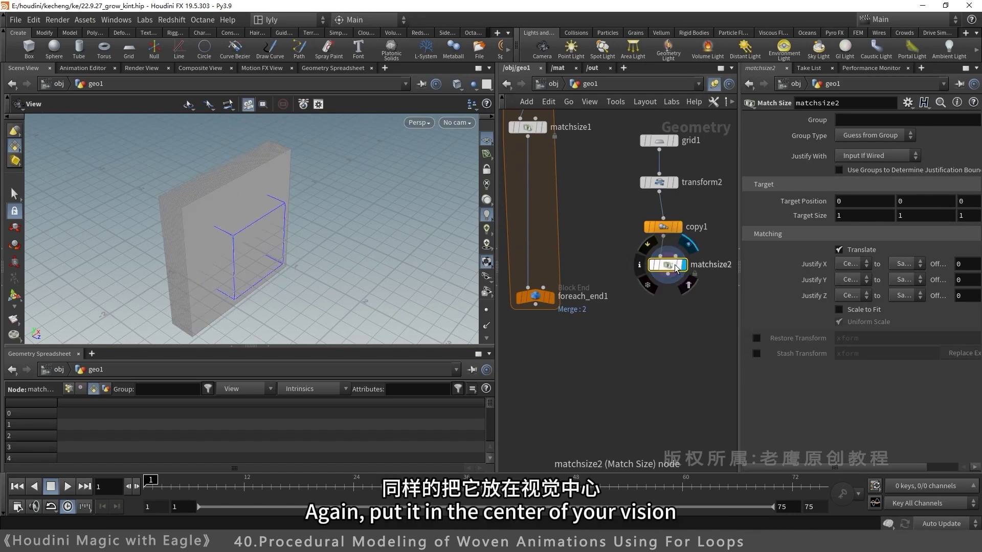
drag(246, 224, 241, 223)
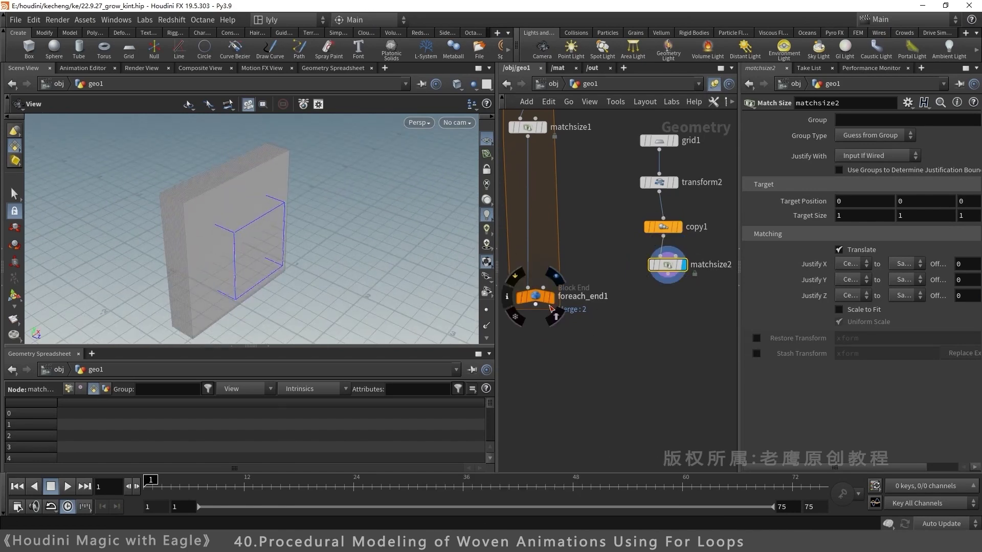
Insert a Boolean node after the loop's Match Size, wire the grid stack into its second input, and display it.
drag(536, 297, 538, 367)
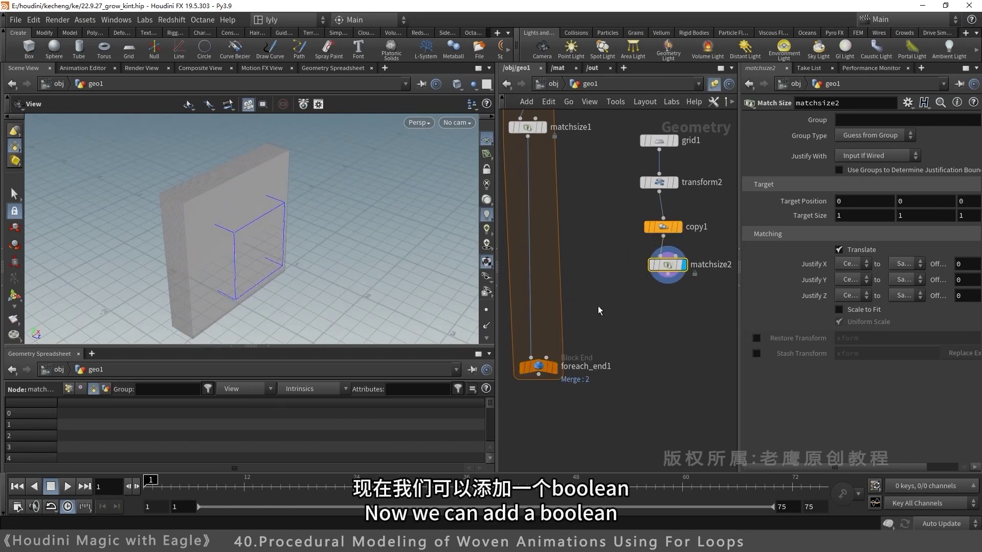
key(Tab)
text(boolean)
key(Return)
click(567, 256)
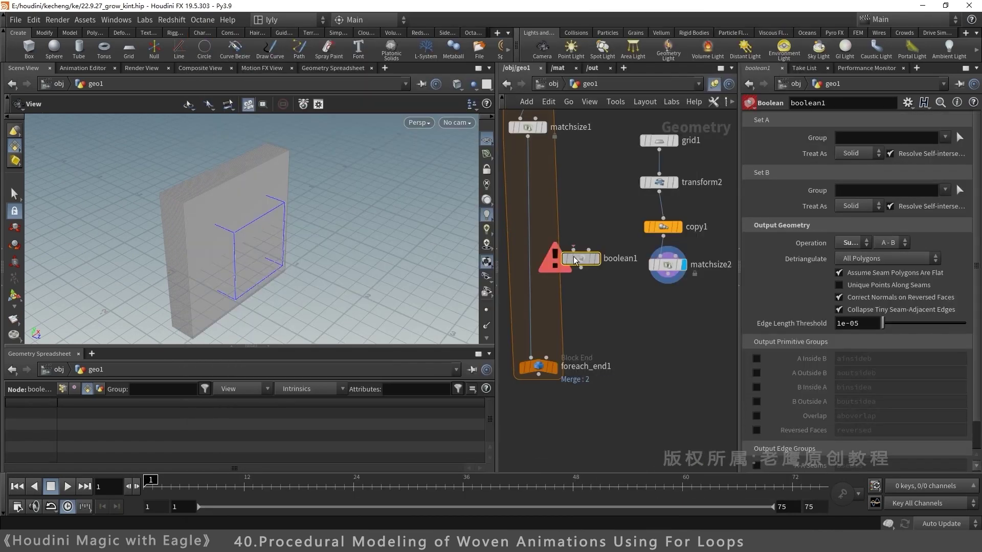
drag(564, 258, 528, 257)
drag(668, 274, 540, 246)
click(551, 255)
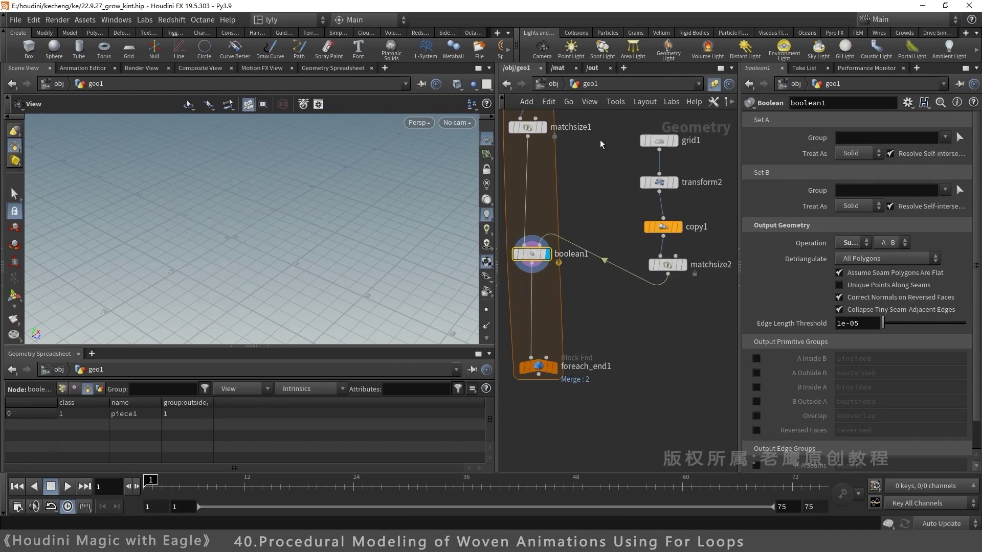
Set Treat As to Surface for both Set A and Set B on the Boolean node.
click(853, 155)
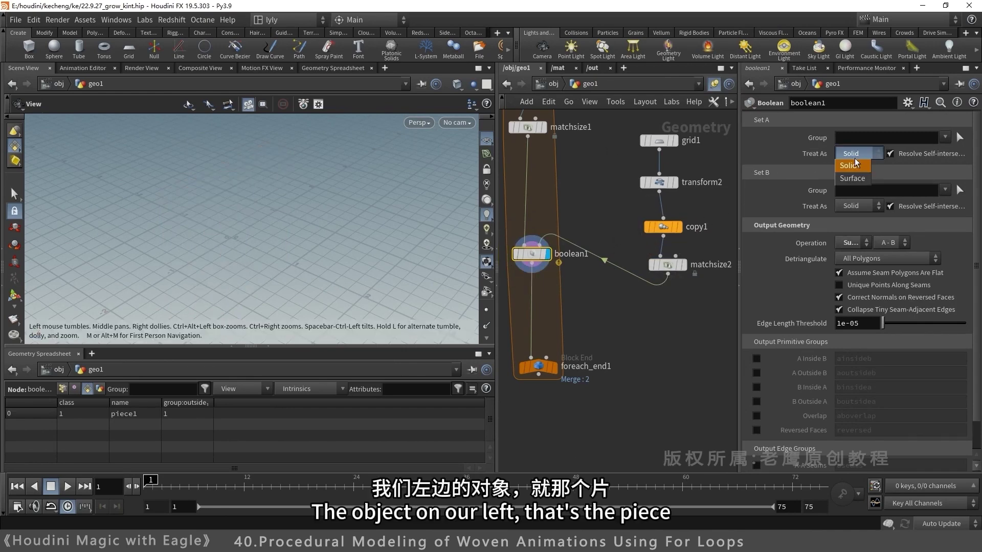
click(861, 180)
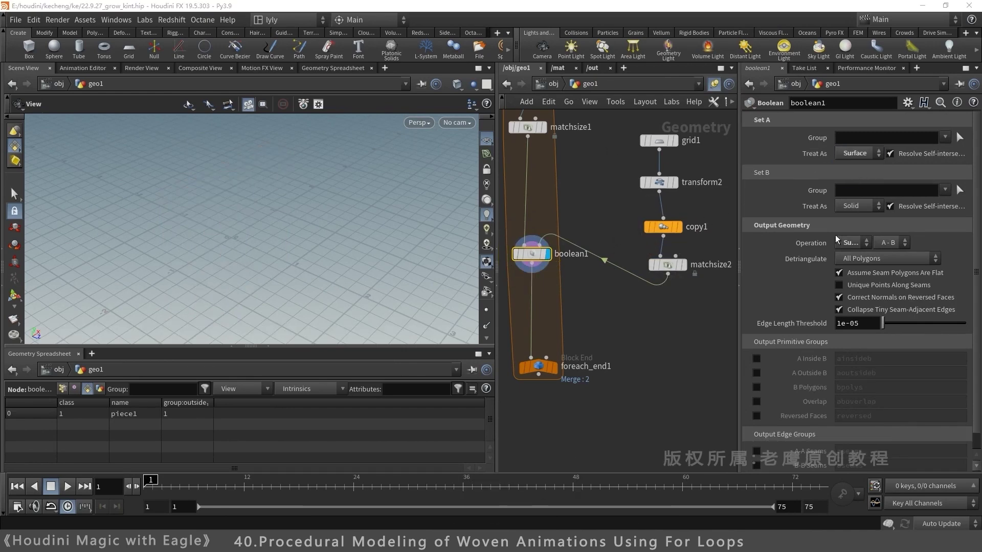
click(863, 206)
click(853, 231)
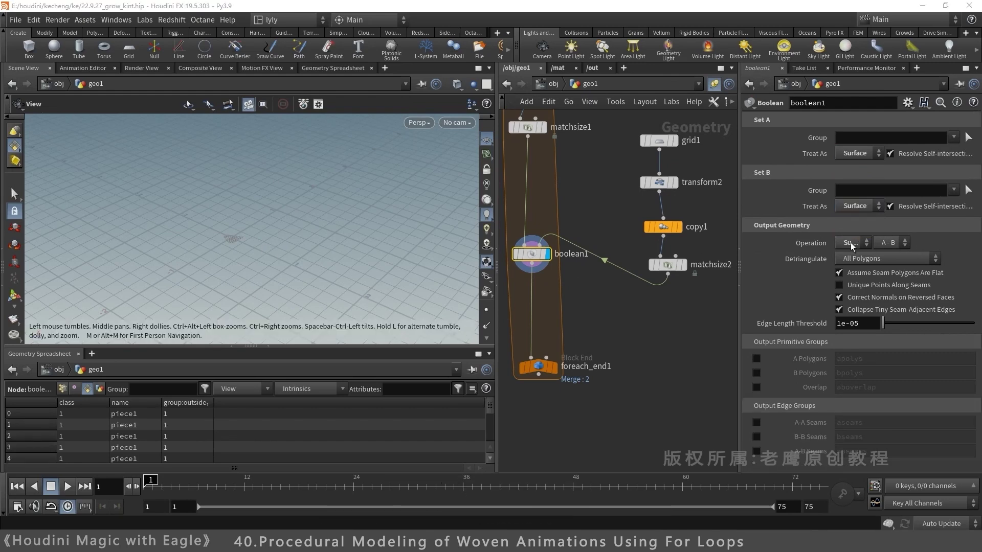
Set the Boolean node's Operation to Seam.
click(850, 242)
click(854, 280)
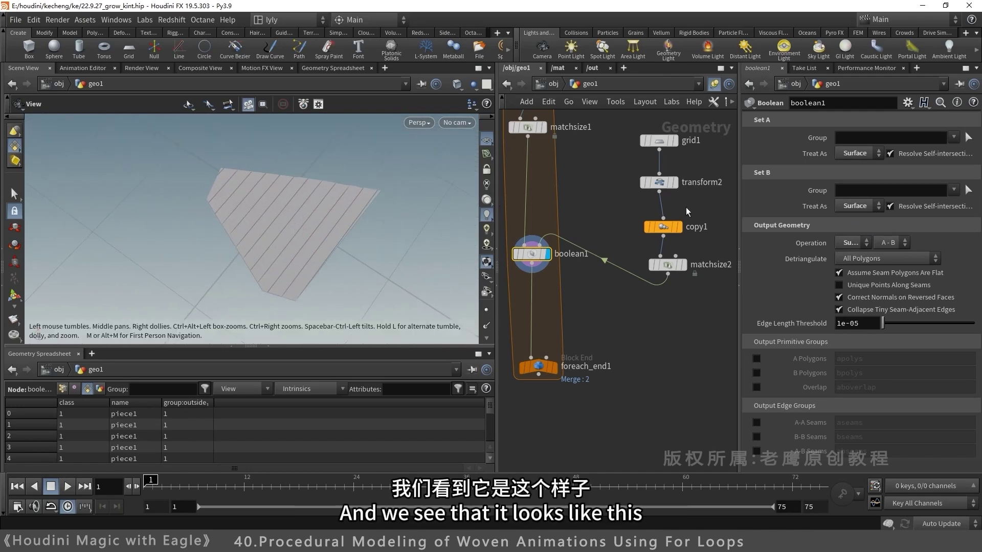
click(861, 242)
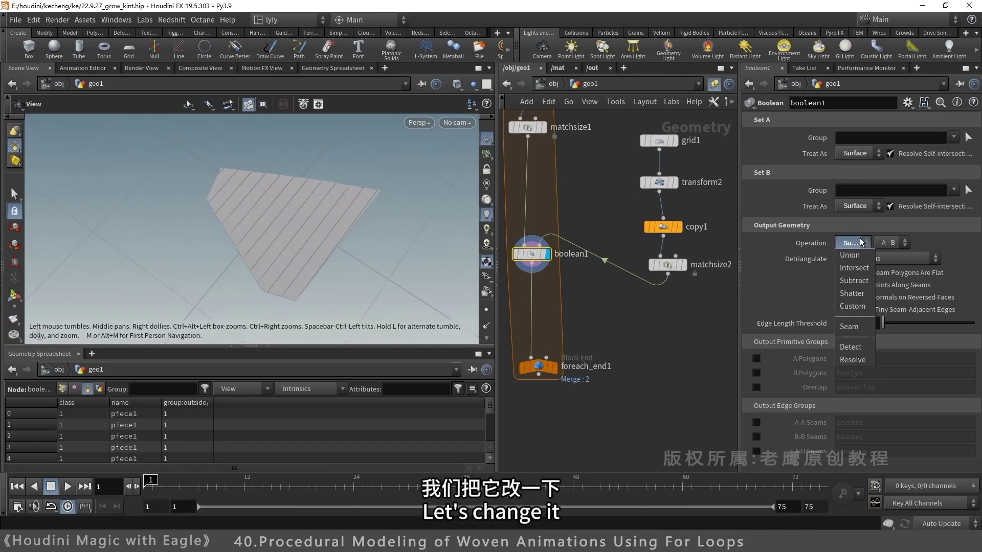
click(850, 328)
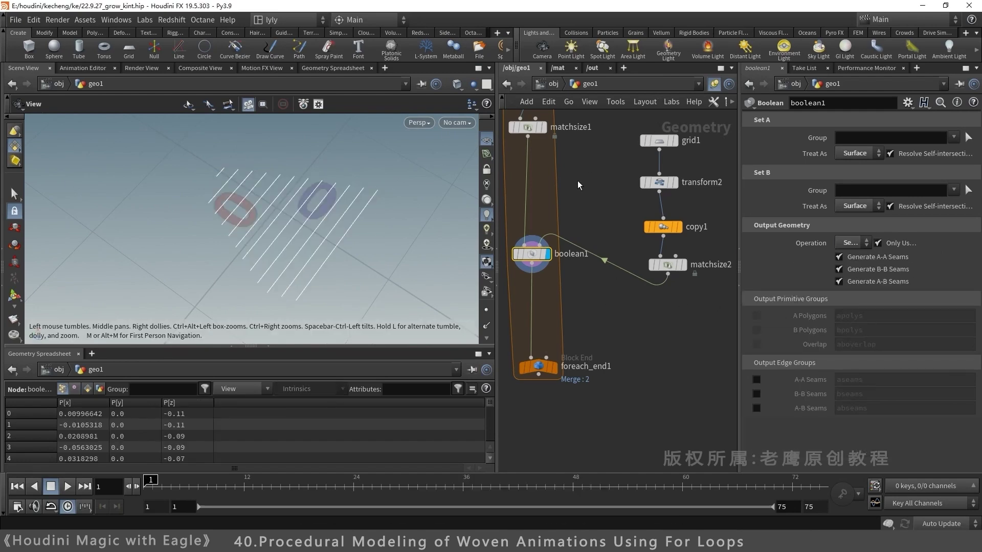
Insert a Join node between the Boolean and the loop's end node, display it, and turn off Blend.
key(Tab)
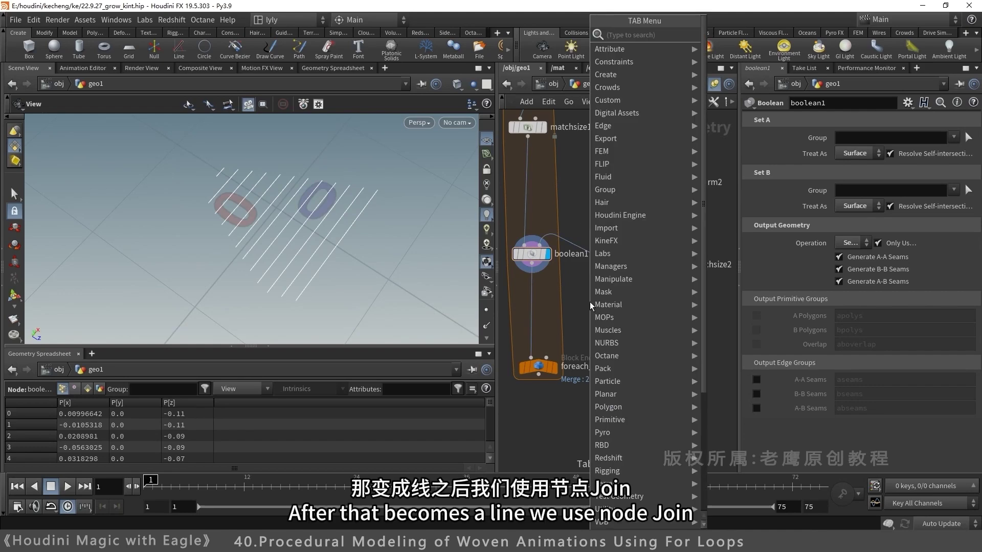
text(jo)
mouse_move(613, 344)
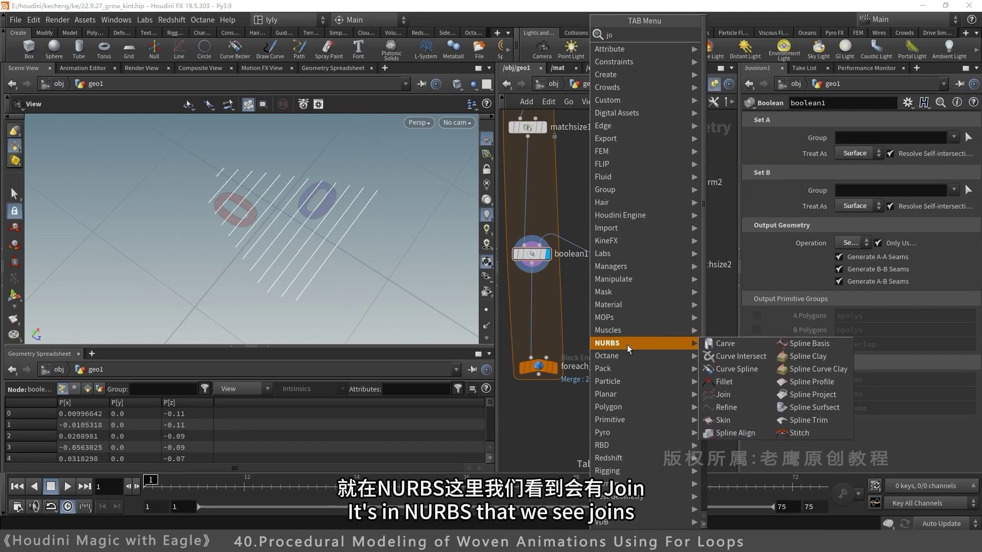
click(730, 403)
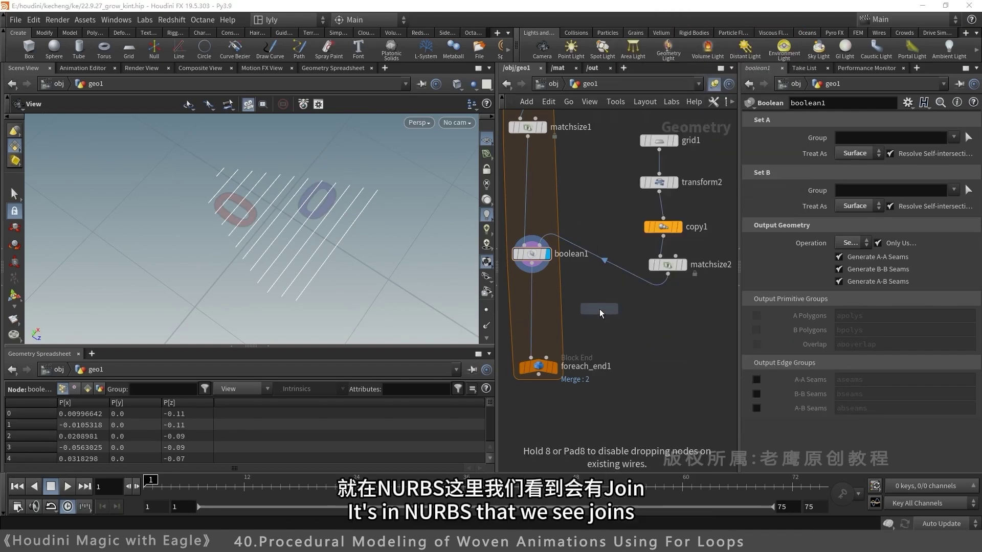
click(600, 308)
drag(600, 312, 551, 302)
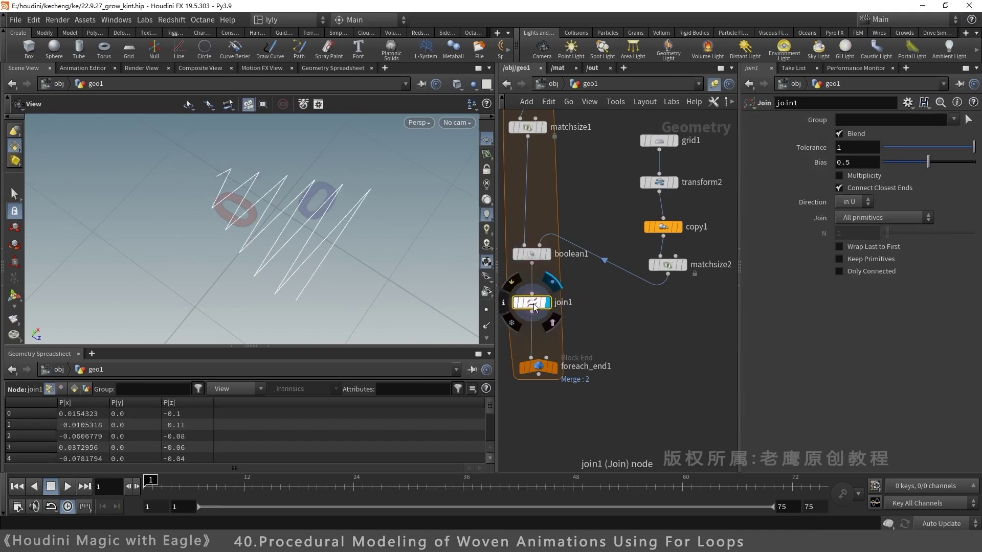
click(547, 303)
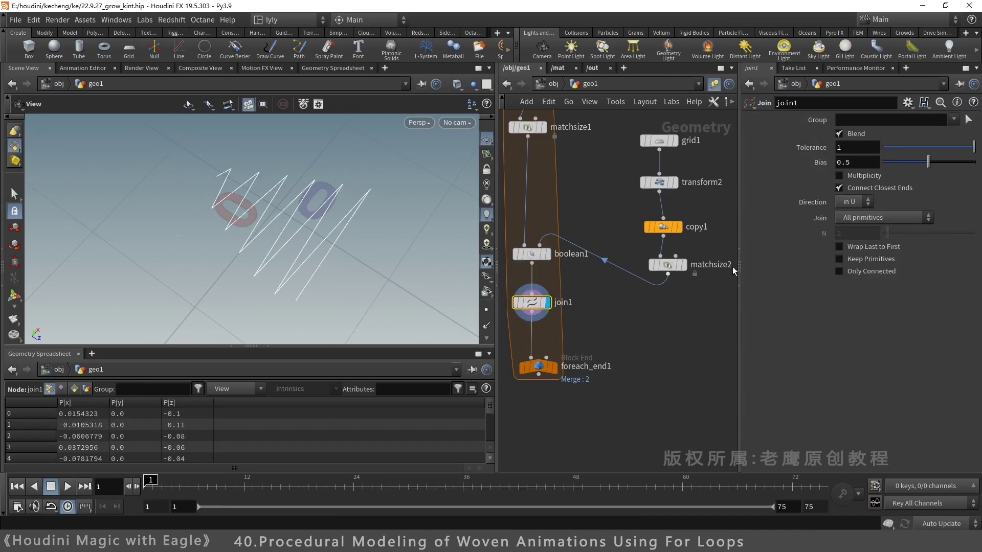
click(842, 131)
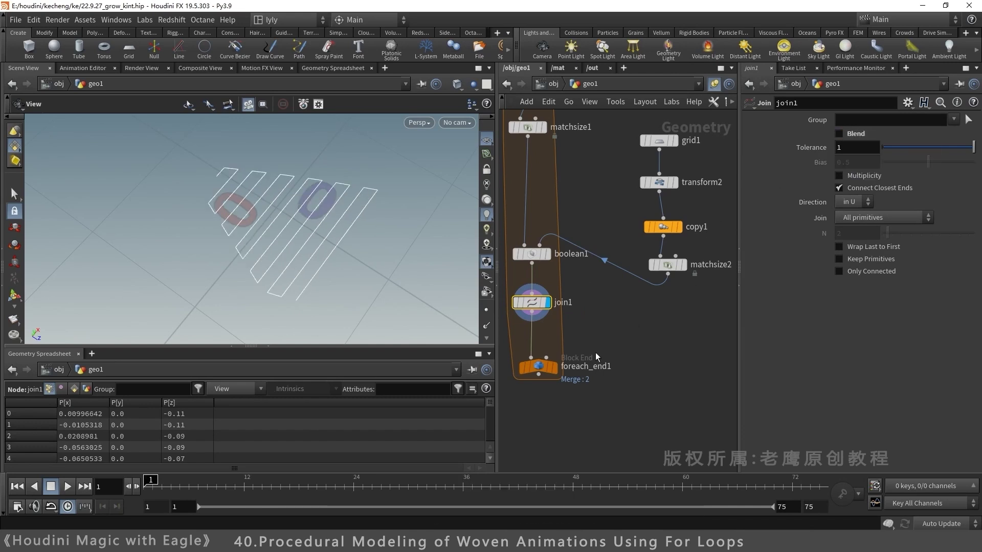
Duplicate the loop's Match Size node below the Join node, display the copy, and enable its Restore Transform option.
middle_drag(593, 307, 610, 351)
shift+click(550, 300)
drag(550, 301, 551, 224)
click(610, 182)
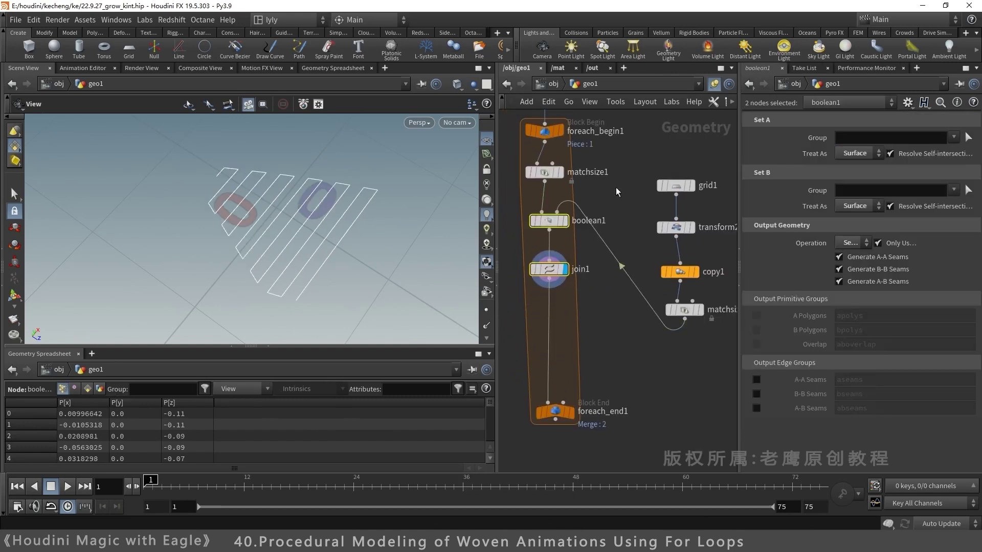
alt+drag(545, 169, 569, 351)
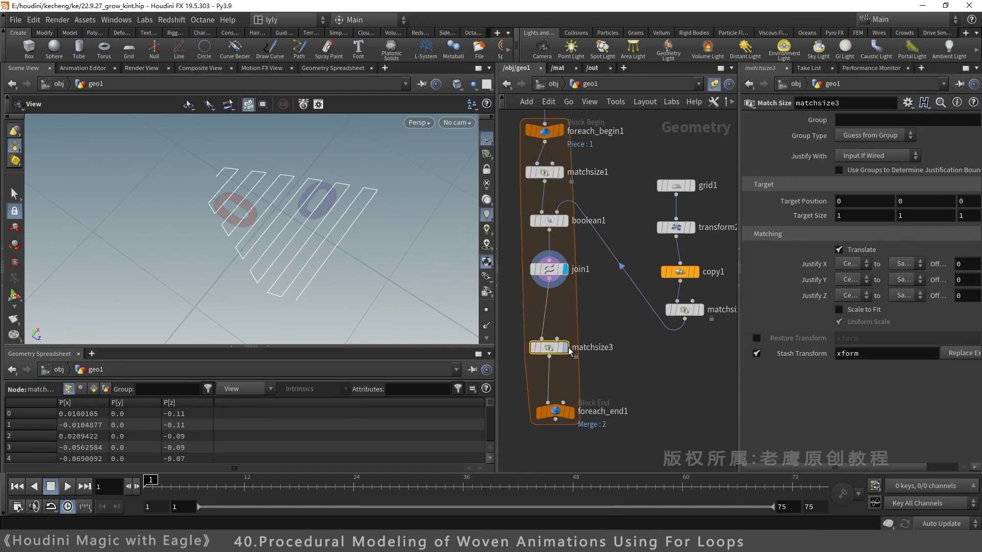
click(566, 348)
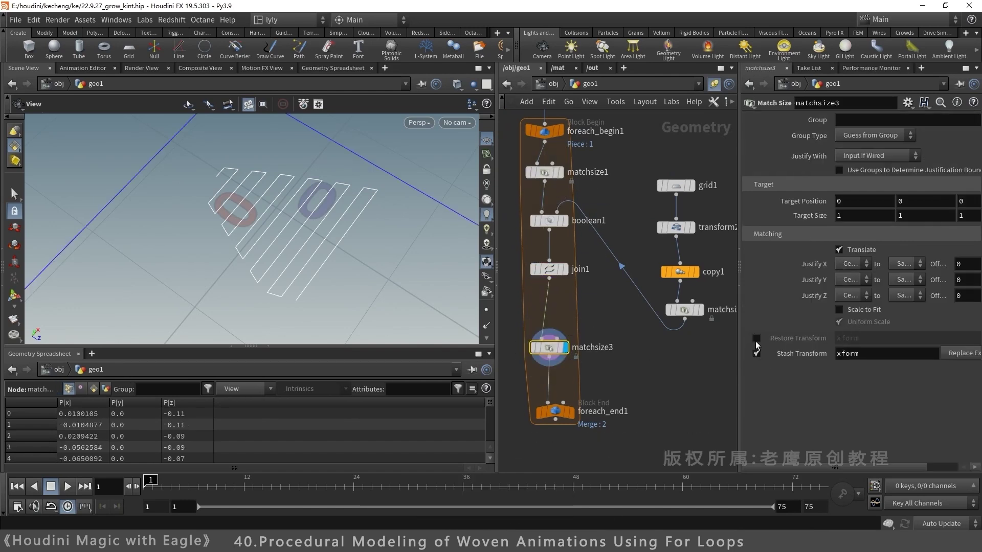
click(756, 338)
Display the for-each end node, turn off Single Pass, and examine the line direction across the whole letter.
click(569, 411)
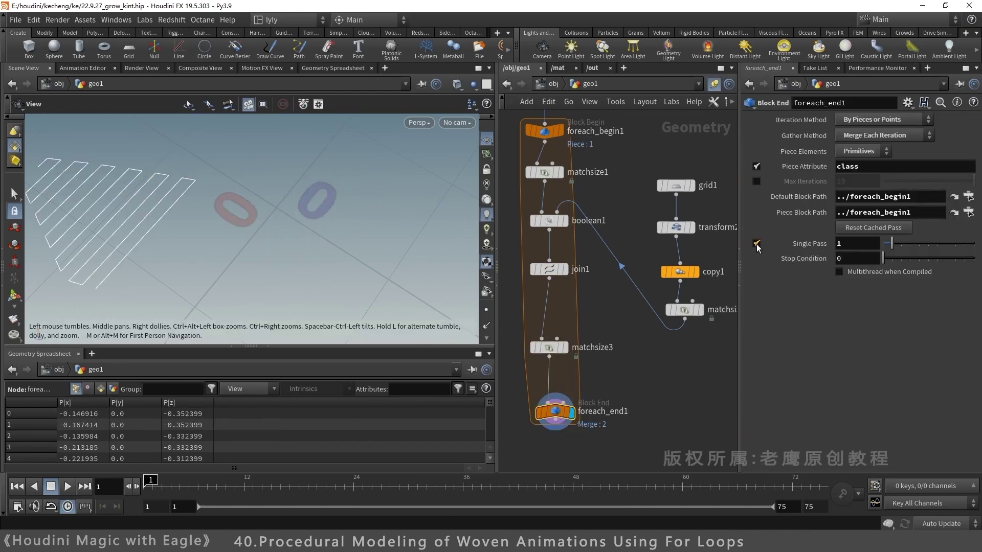
click(756, 243)
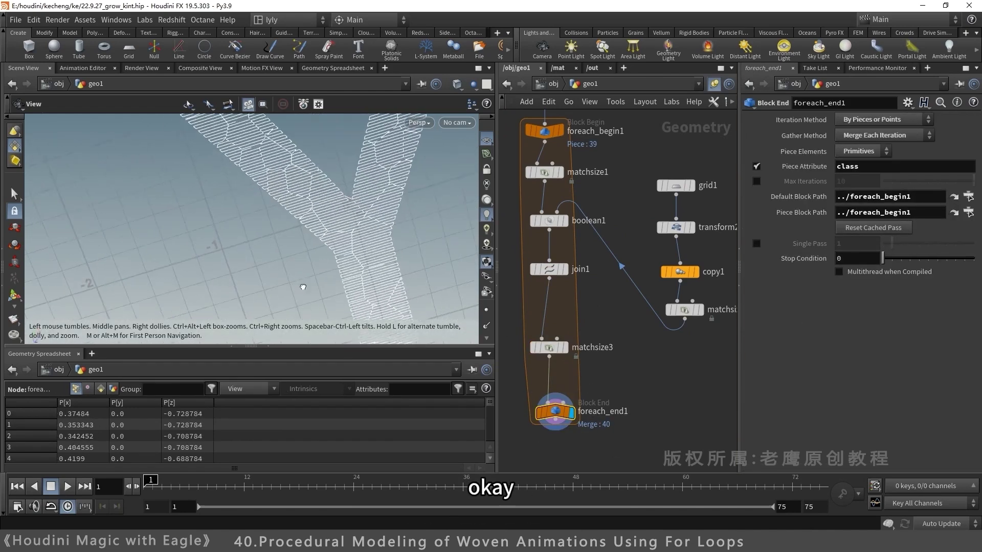
middle_drag(302, 292, 301, 247)
right_drag(319, 220, 540, 190)
middle_drag(252, 192, 327, 256)
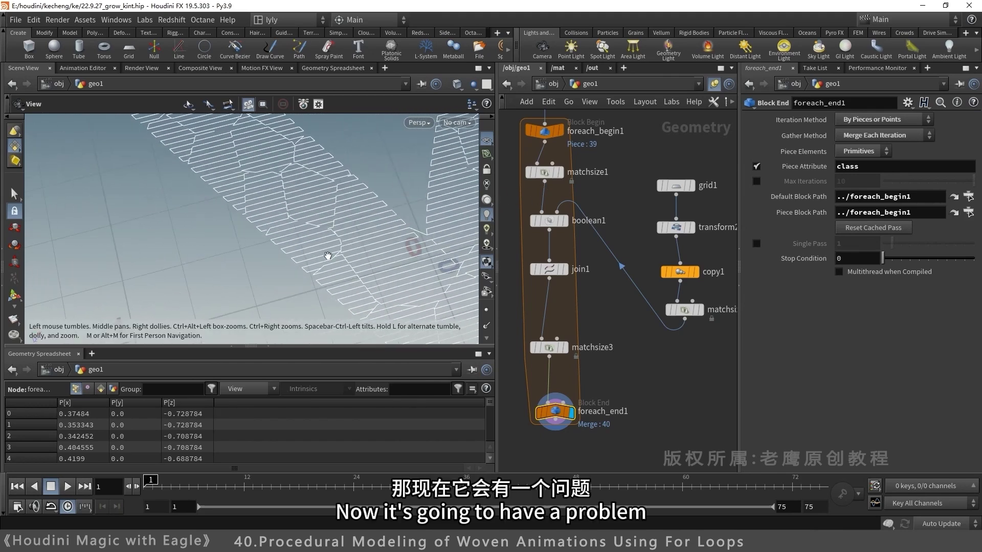
scroll(328, 256, down, 10)
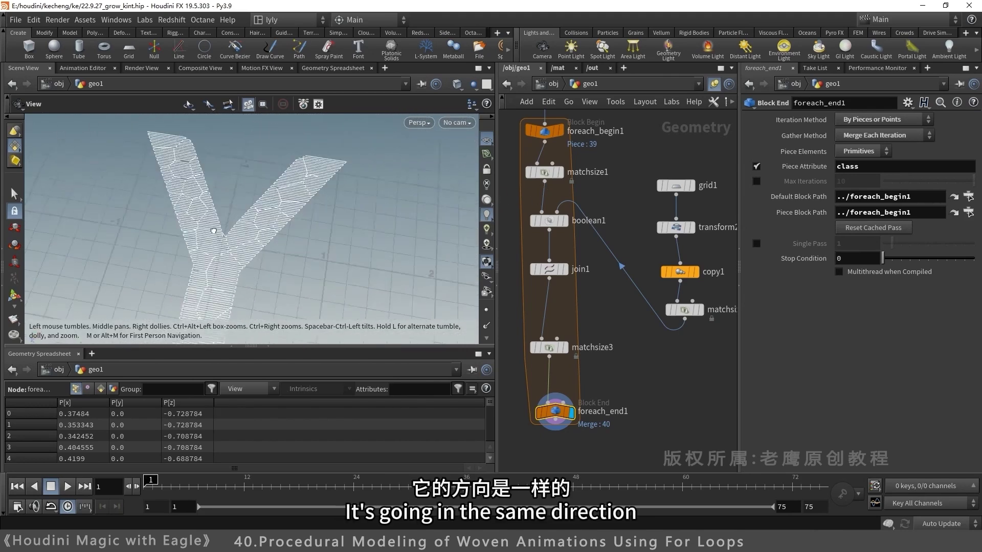
drag(221, 230, 226, 228)
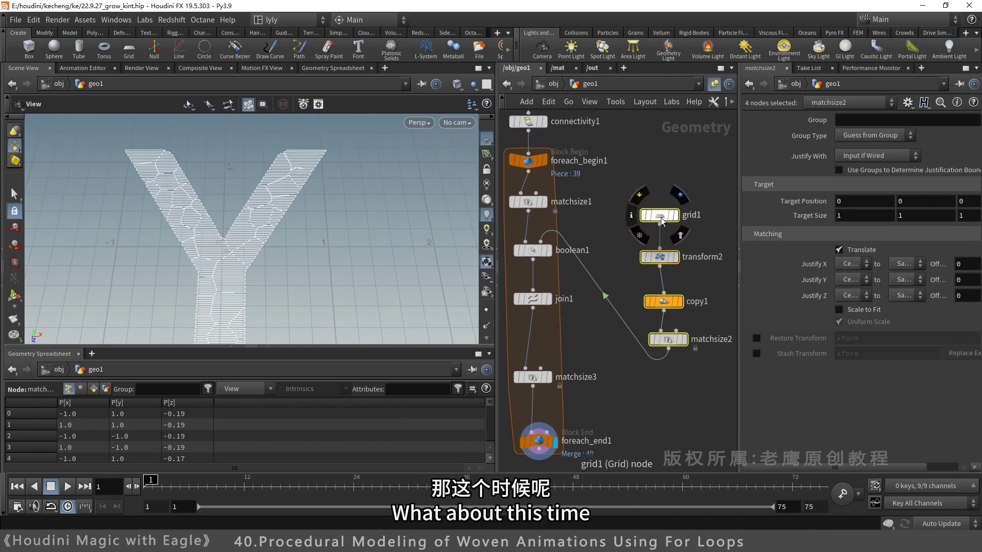
Insert a Transform node between the grid stack's Match Size and the Boolean's second input, and display it.
drag(662, 221, 661, 131)
click(667, 250)
click(683, 250)
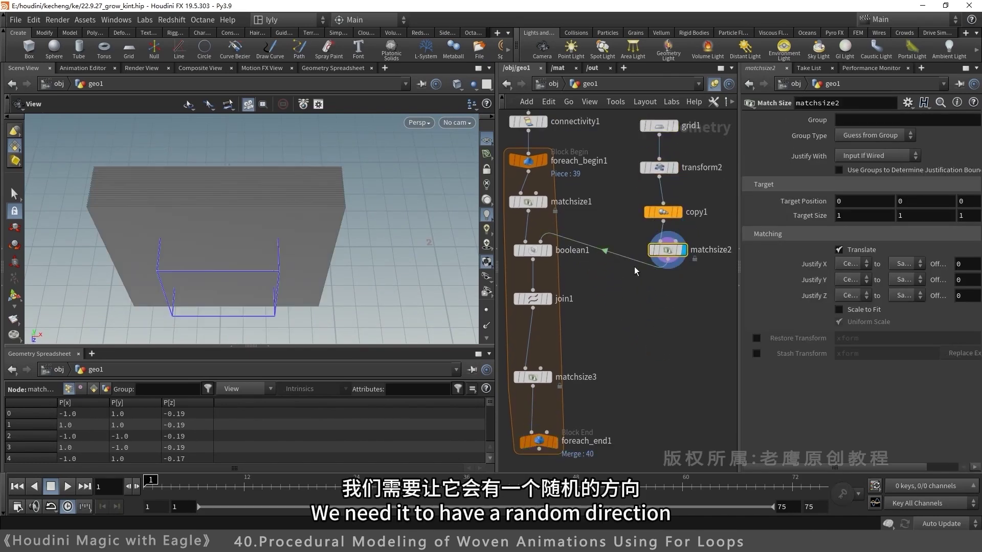
key(Tab)
text(tran)
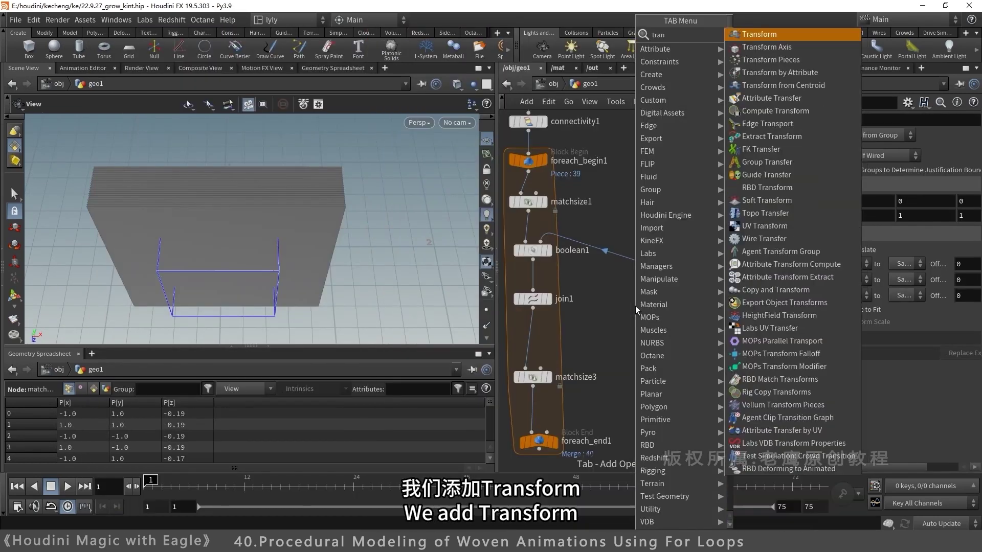
key(Return)
click(633, 298)
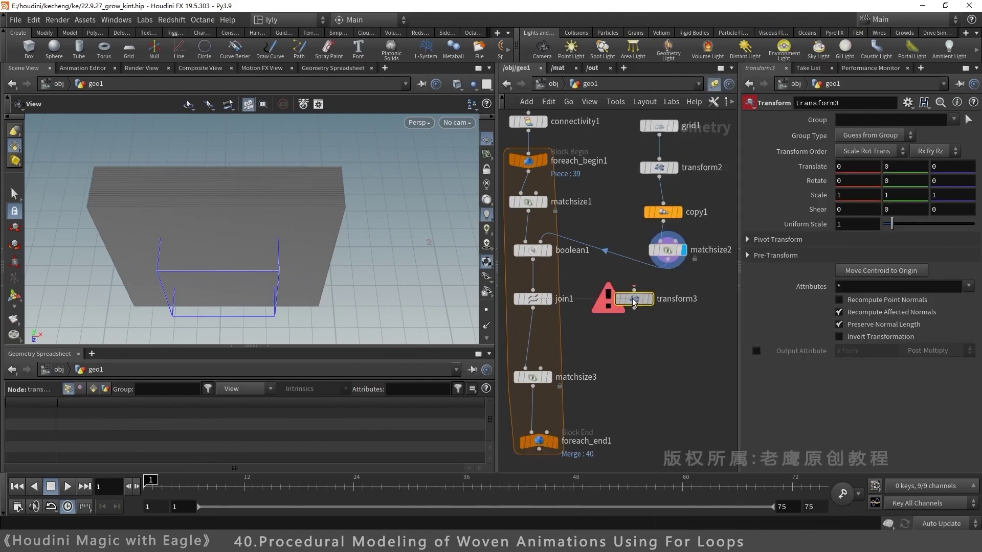
drag(630, 294, 617, 261)
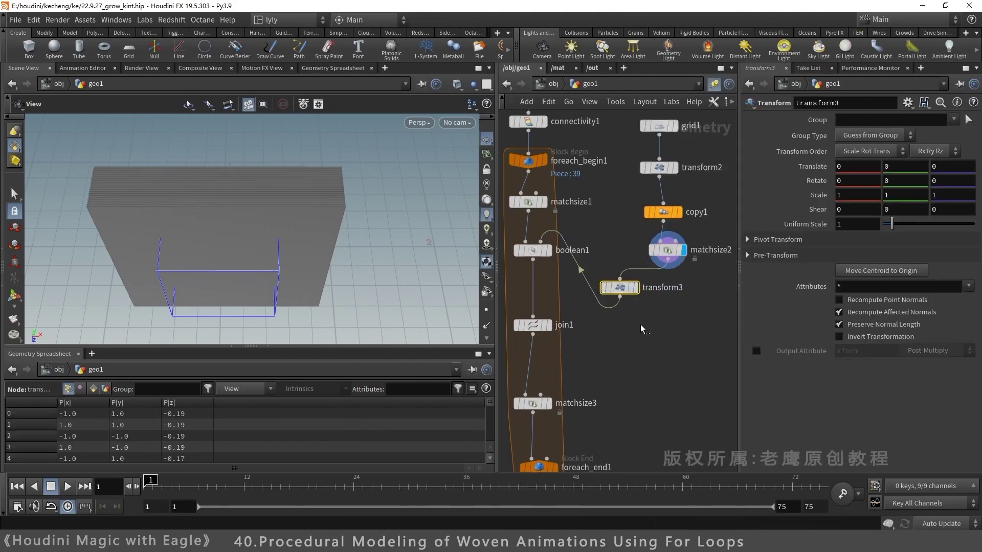
click(637, 287)
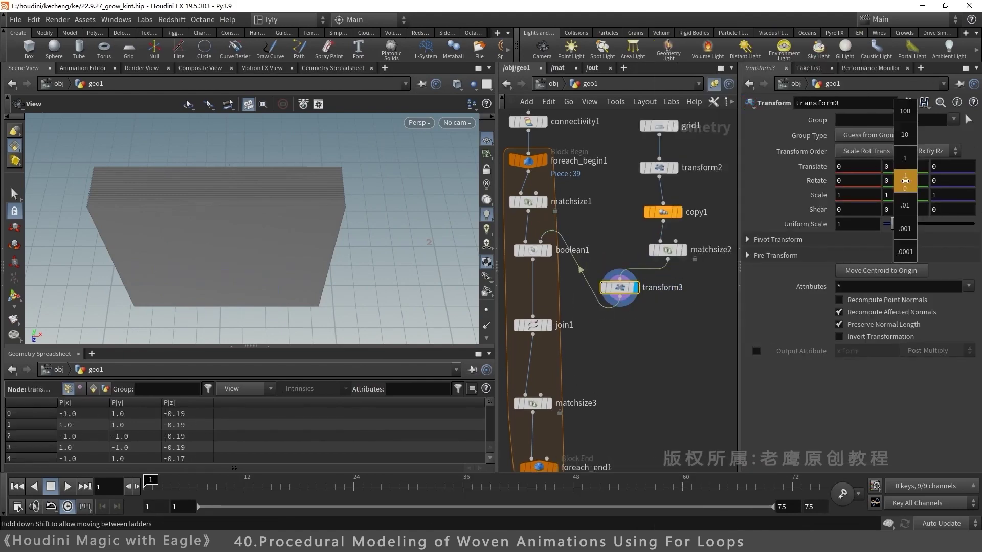
Try rotating the grid stack about the Y axis with the new Transform node, and undo the rotation.
middle_drag(905, 181, 971, 163)
key(ctrl+z)
drag(620, 288, 633, 279)
Create a meta import node from the for-each begin node and place it beside that node.
click(535, 164)
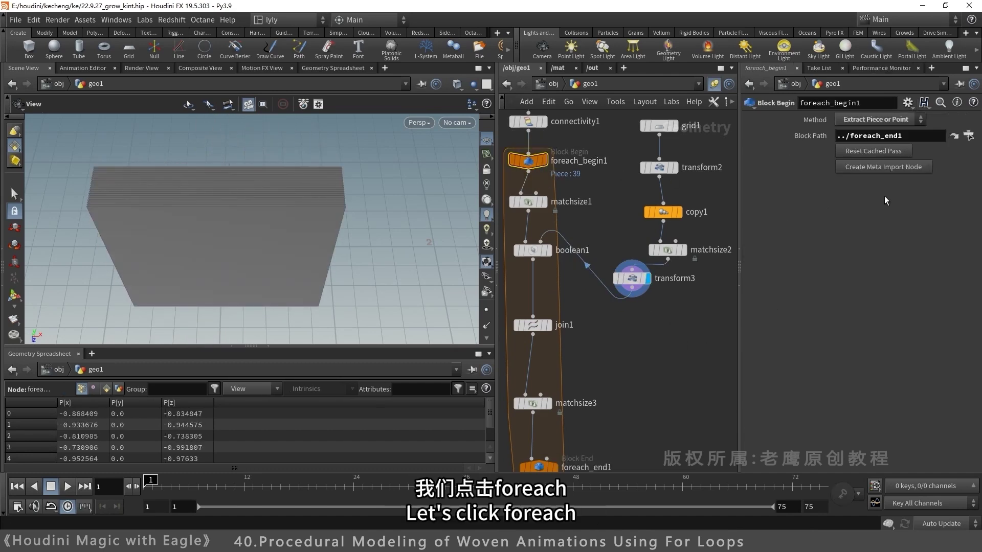
click(891, 169)
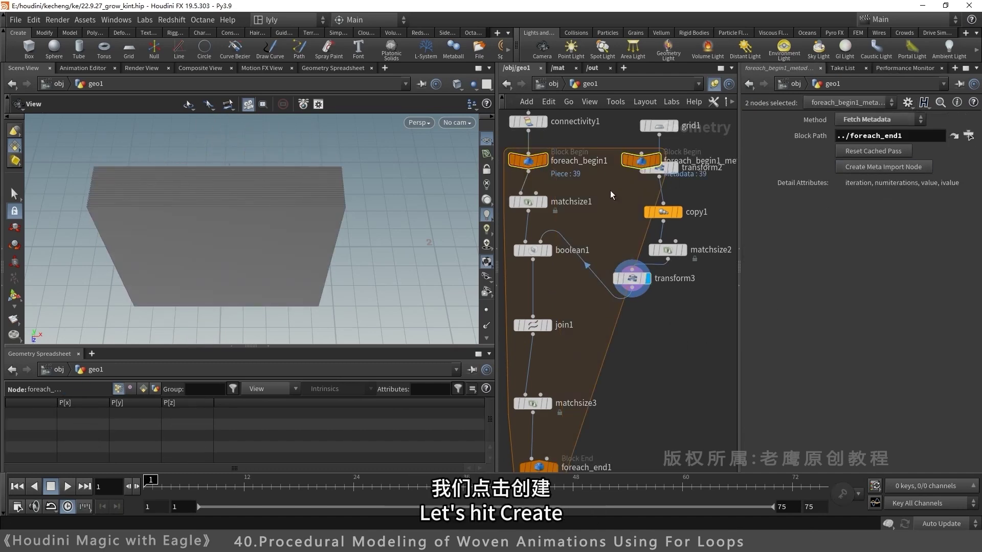
click(699, 182)
drag(641, 160, 614, 160)
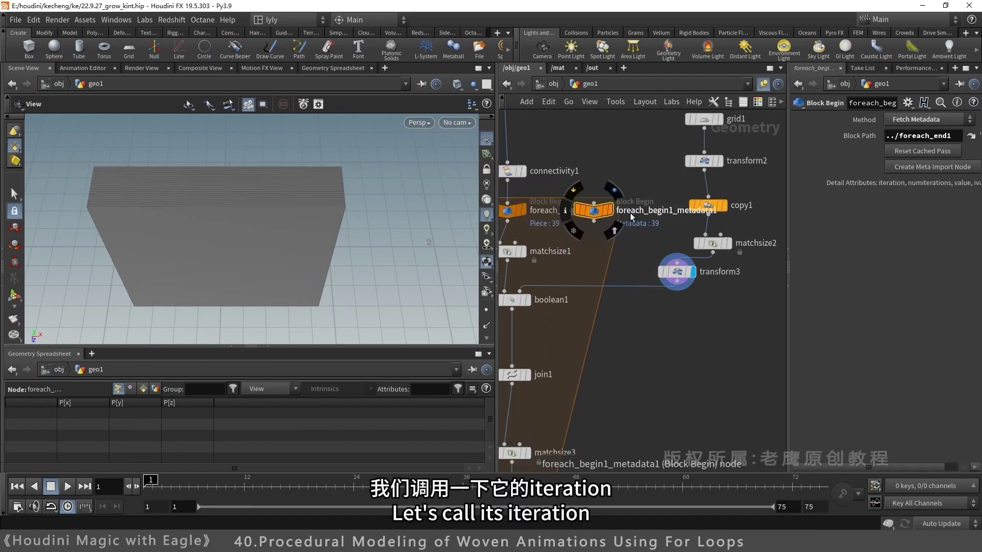
Rename the loop's metadata node as Ateration.
double_click(632, 215)
text(Aeration)
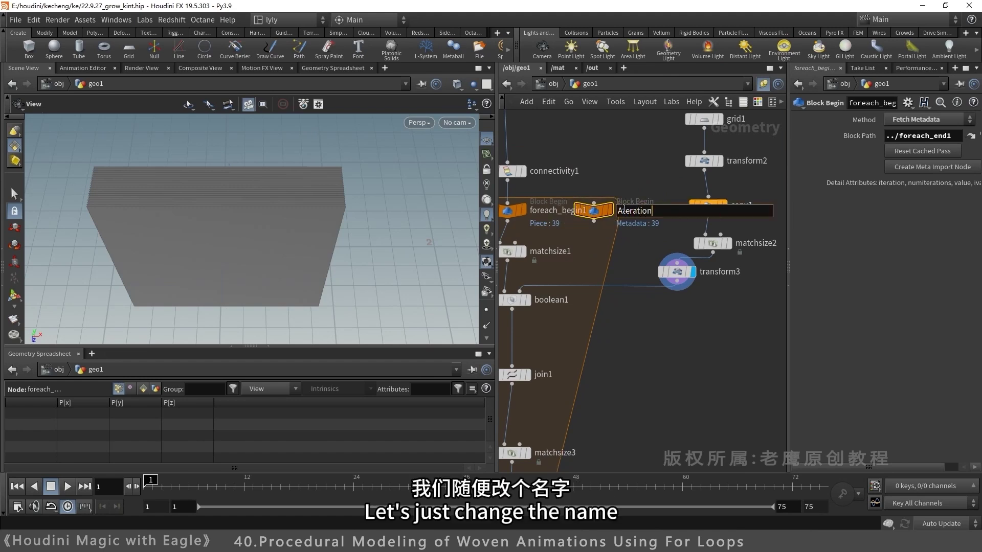
drag(623, 210, 617, 210)
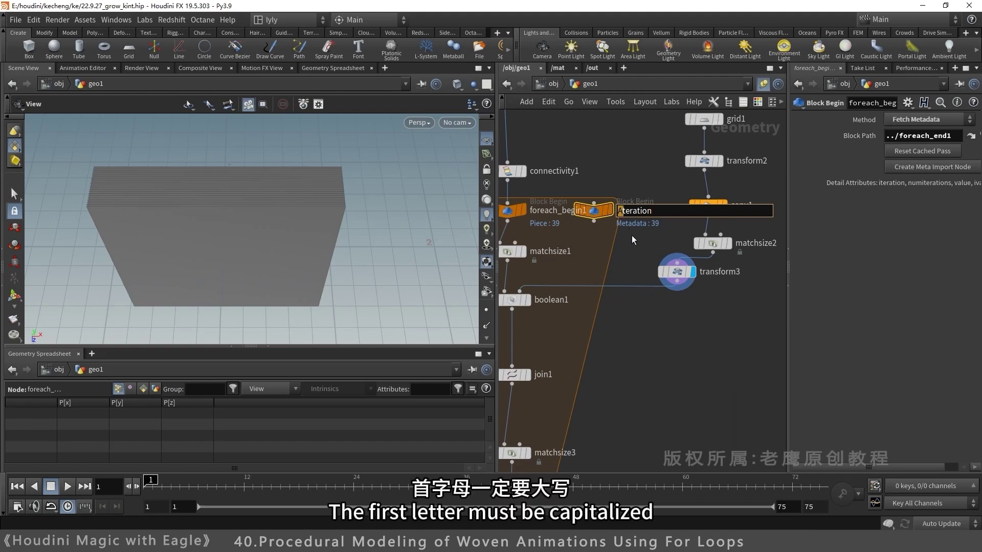
key(Return)
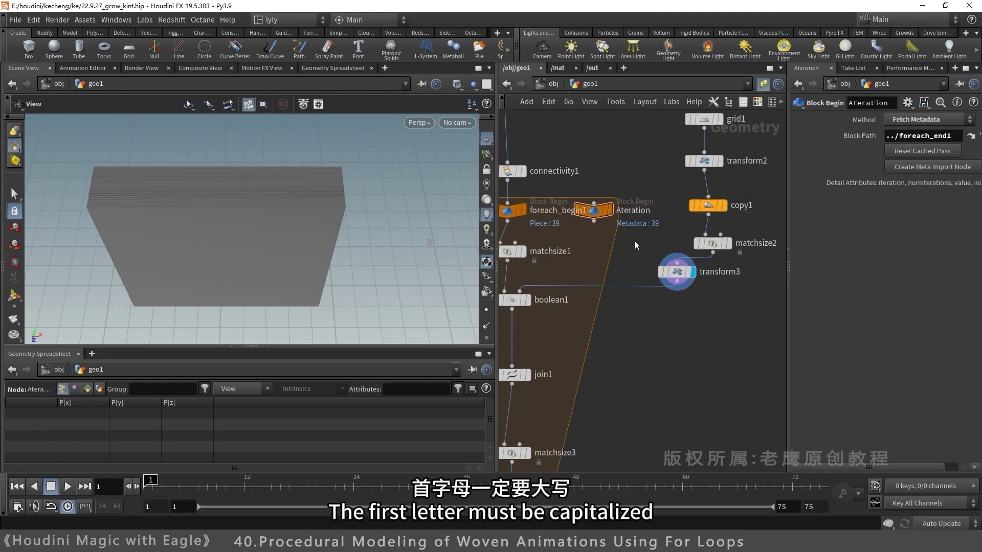
Set the Y rotation of transform3 to the expression detail("../Ateration/","iteration",0)*30.
click(673, 274)
click(839, 180)
text(det)
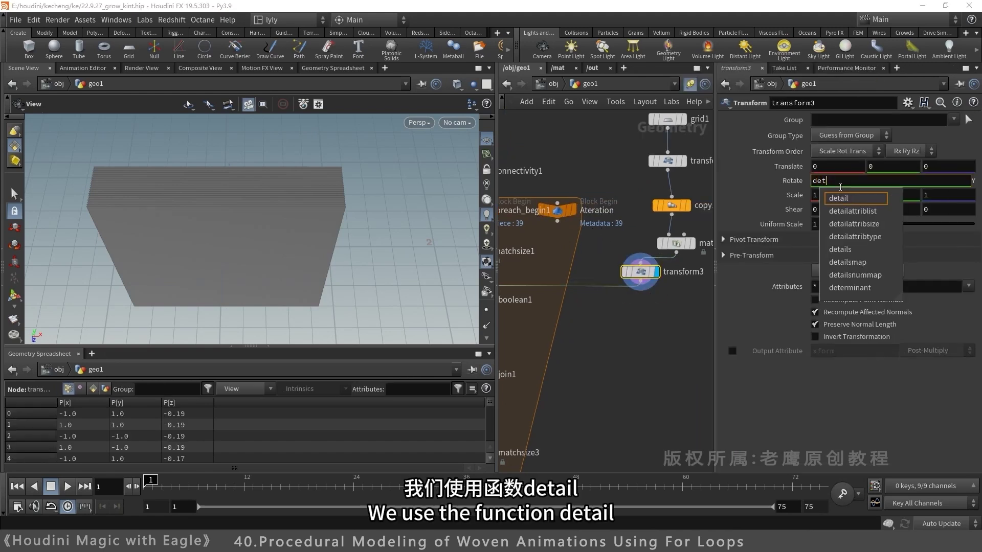
text(ail(")
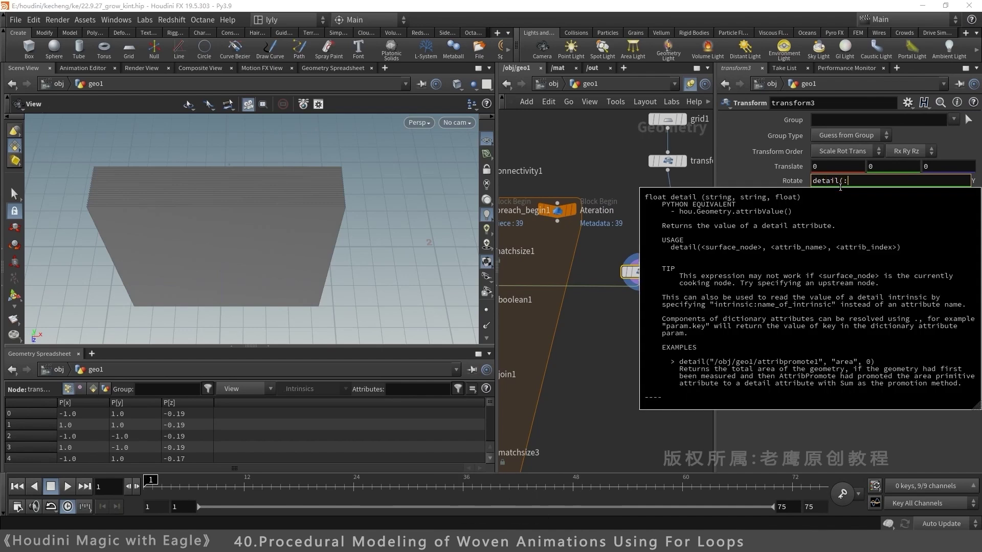
key(Left)
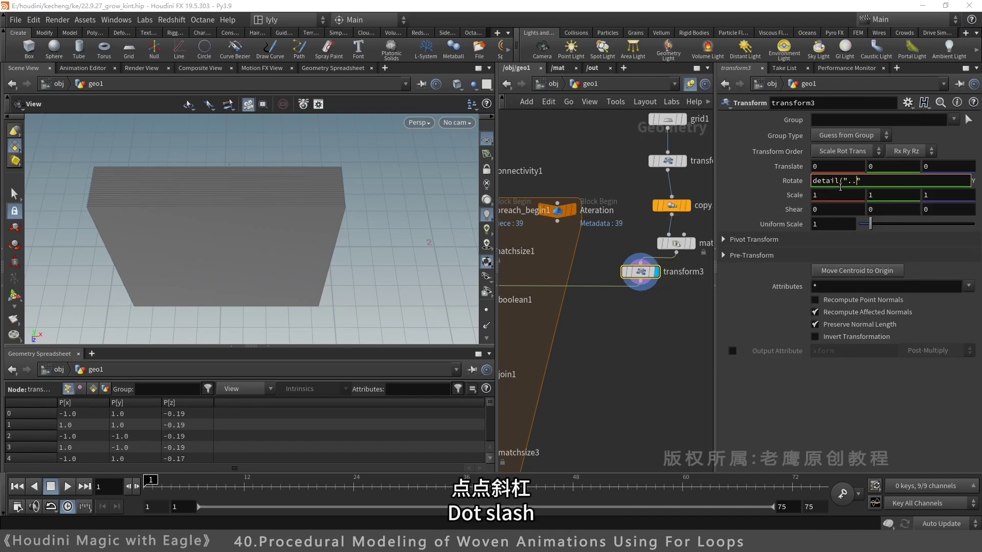
text(../)
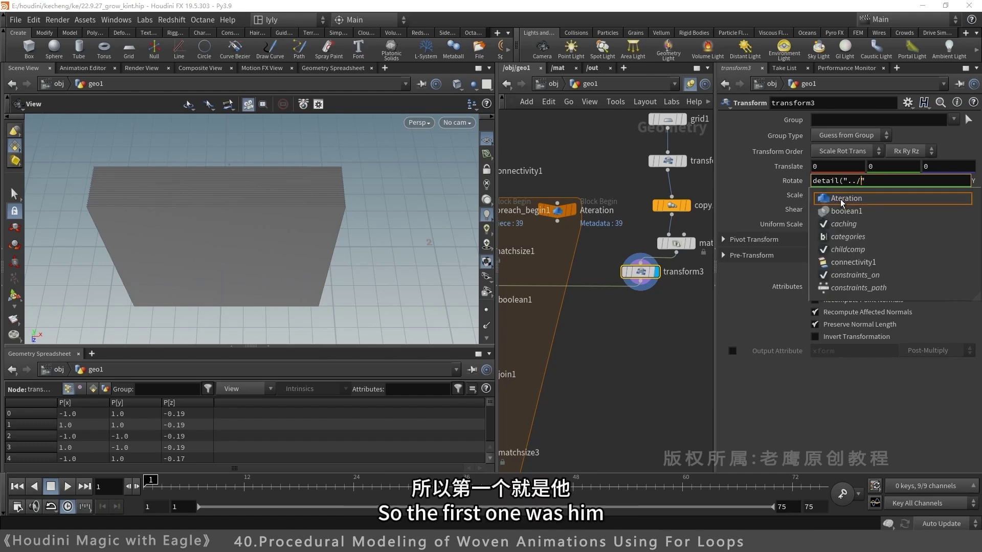
click(841, 198)
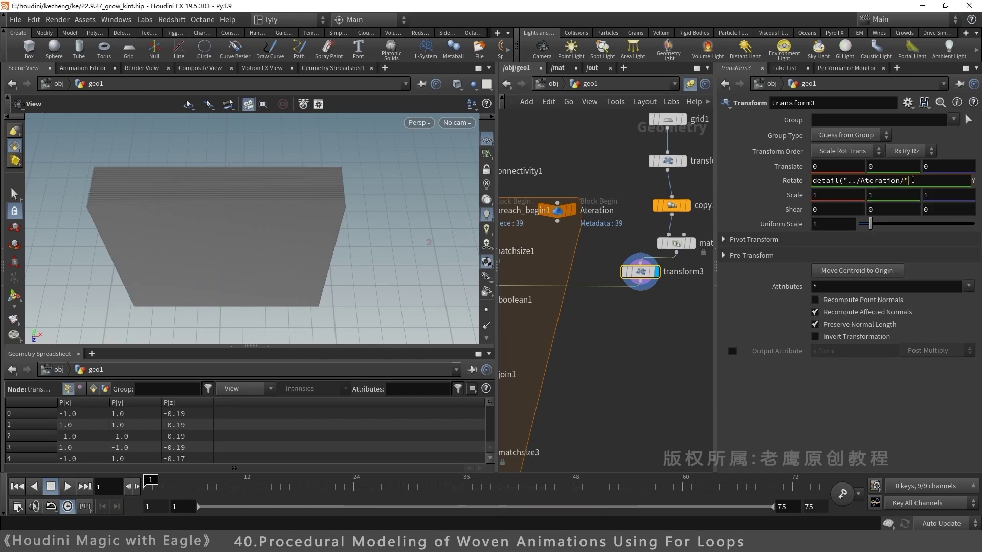
text(,)
key(Left)
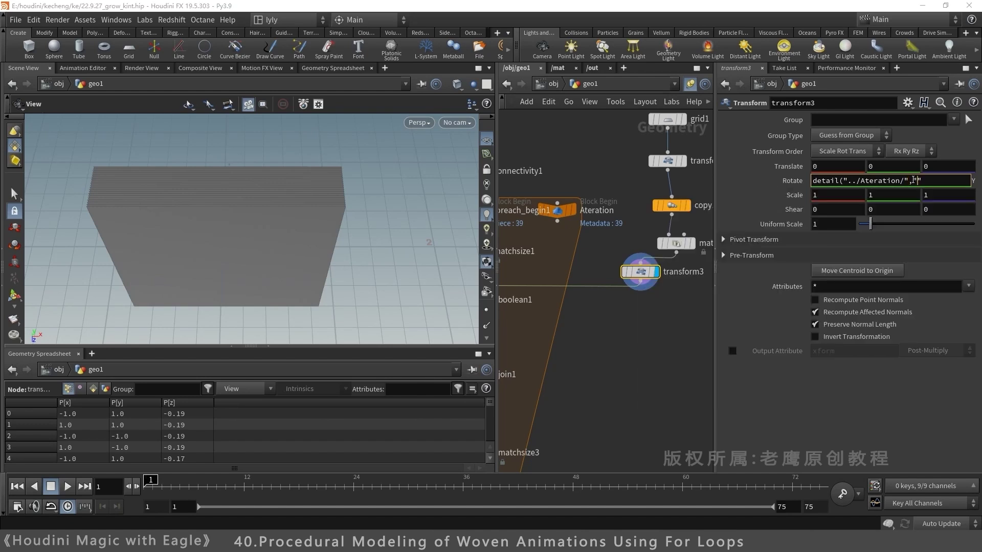
text("itera)
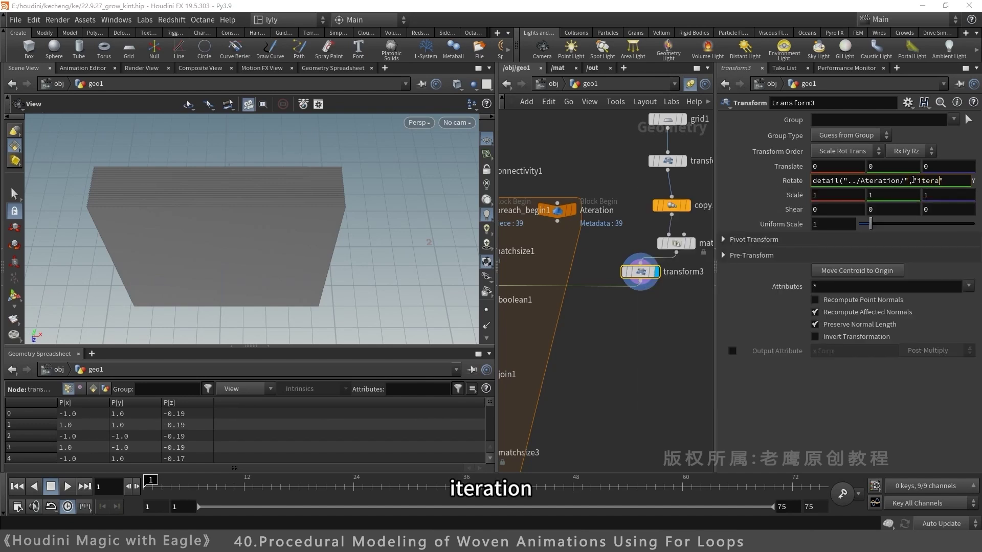
text(tion)
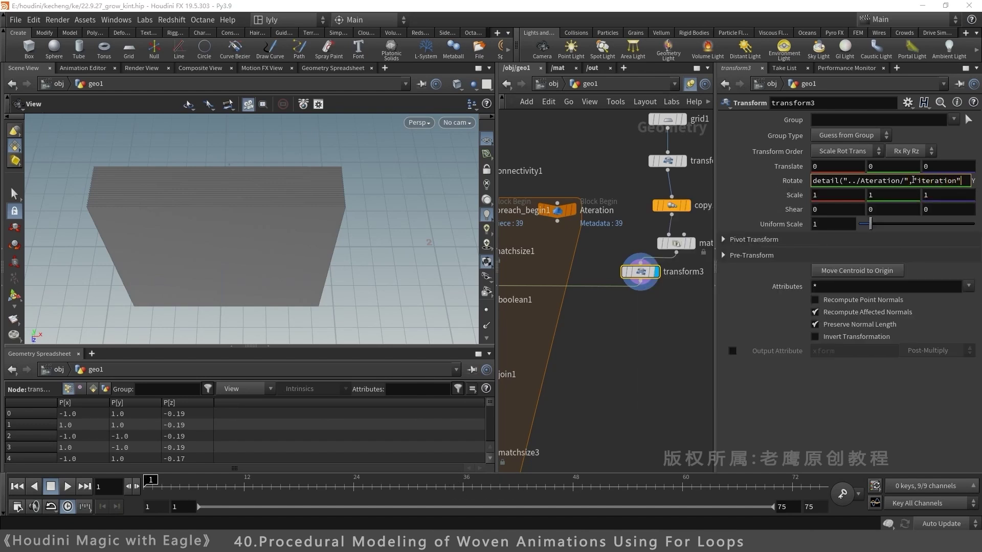
text(",0))
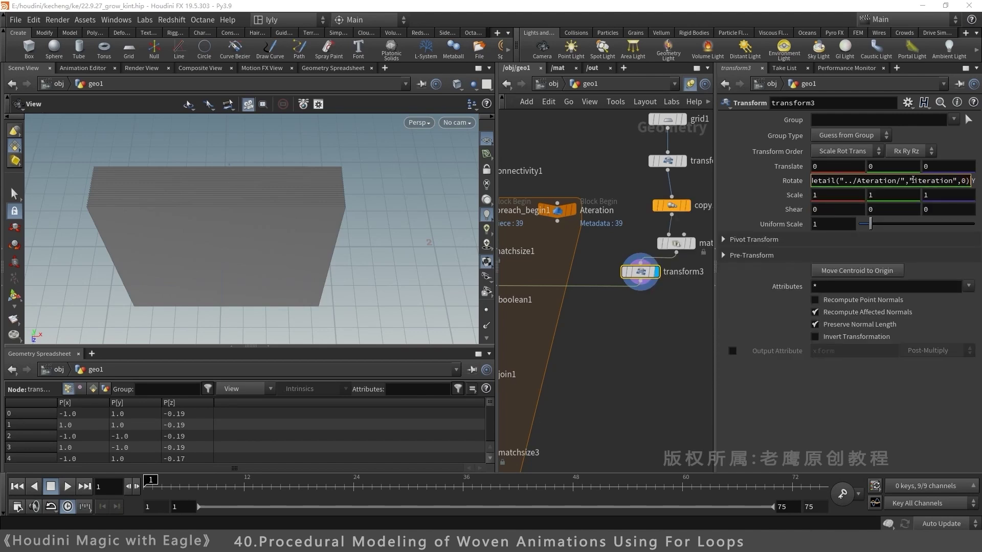
text(*)
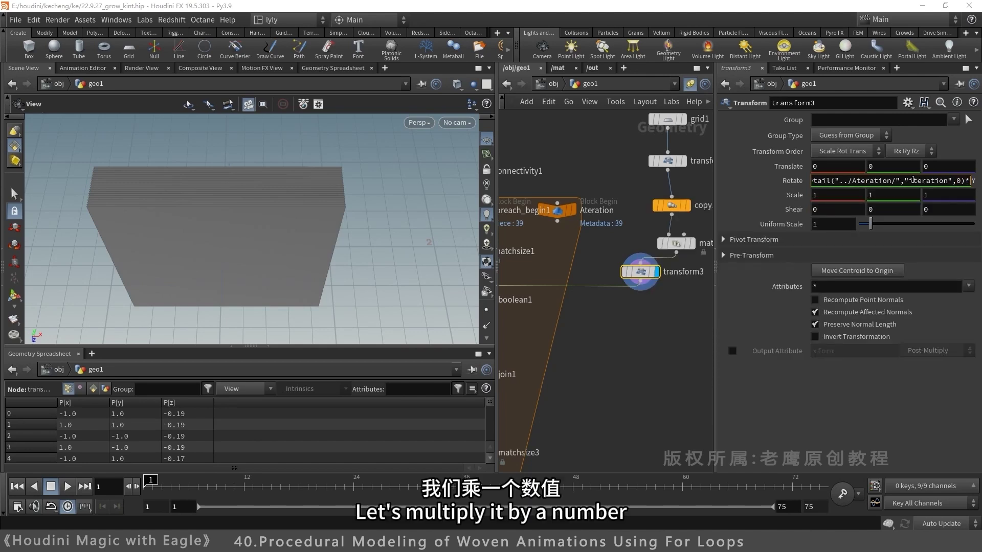
text(30)
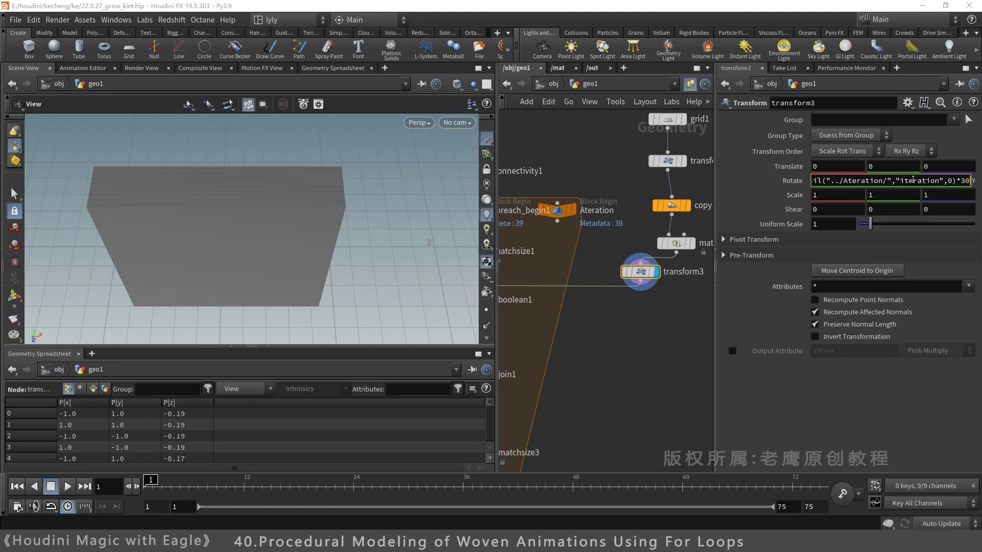
key(Return)
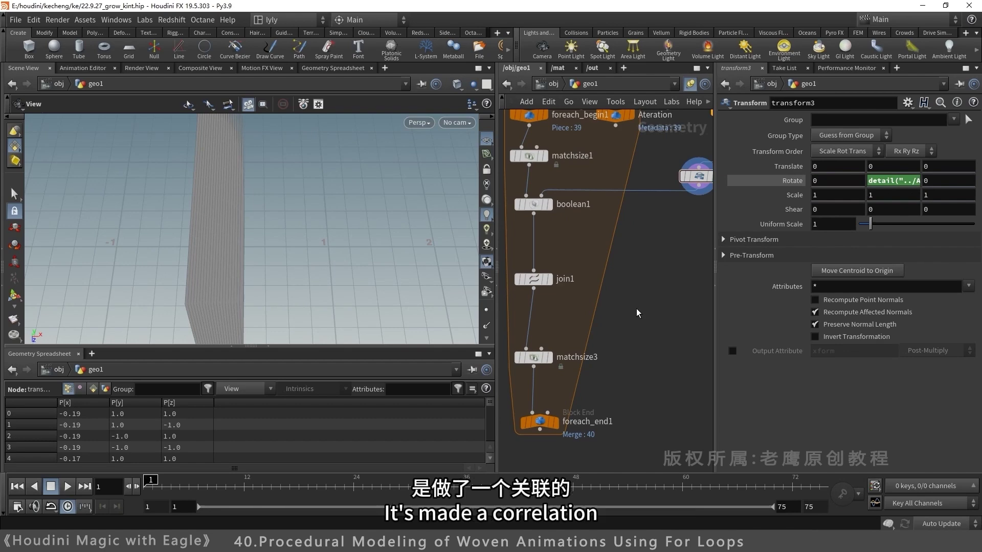
Display the for-each end node and examine the line directions across the letter's pieces.
scroll(338, 230, down, 5)
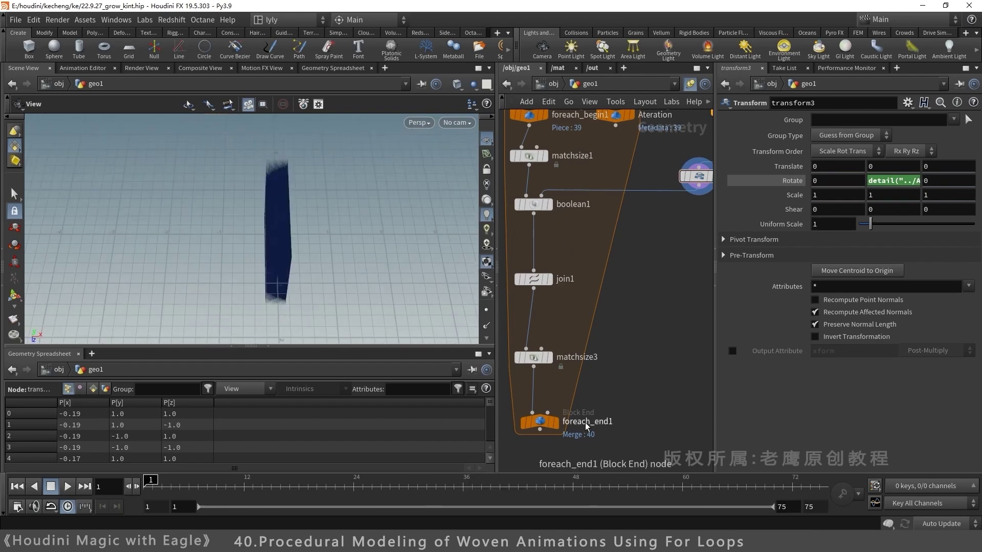
click(557, 422)
click(536, 422)
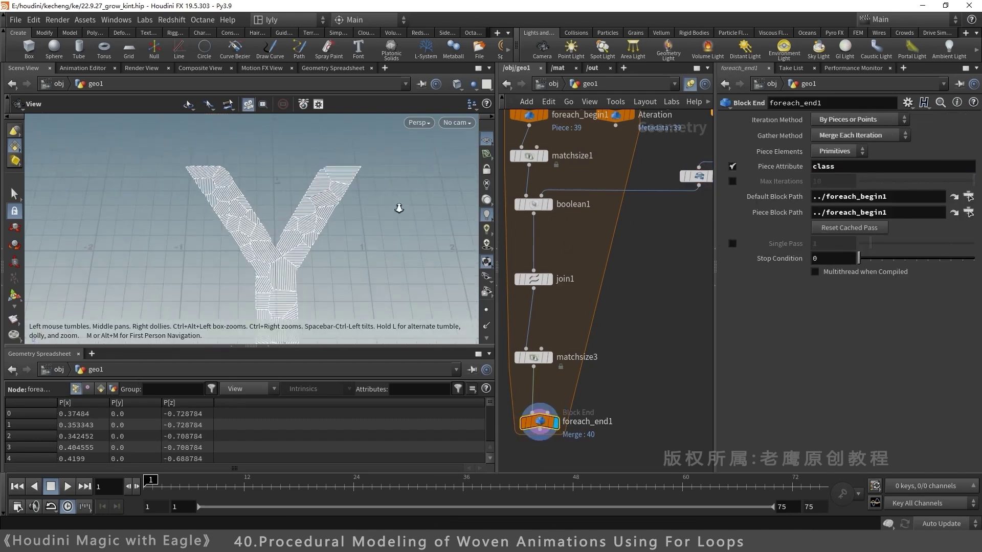
right_drag(418, 206, 459, 205)
right_drag(272, 254, 429, 160)
middle_drag(429, 159, 372, 217)
middle_drag(324, 248, 323, 236)
scroll(323, 235, down, 5)
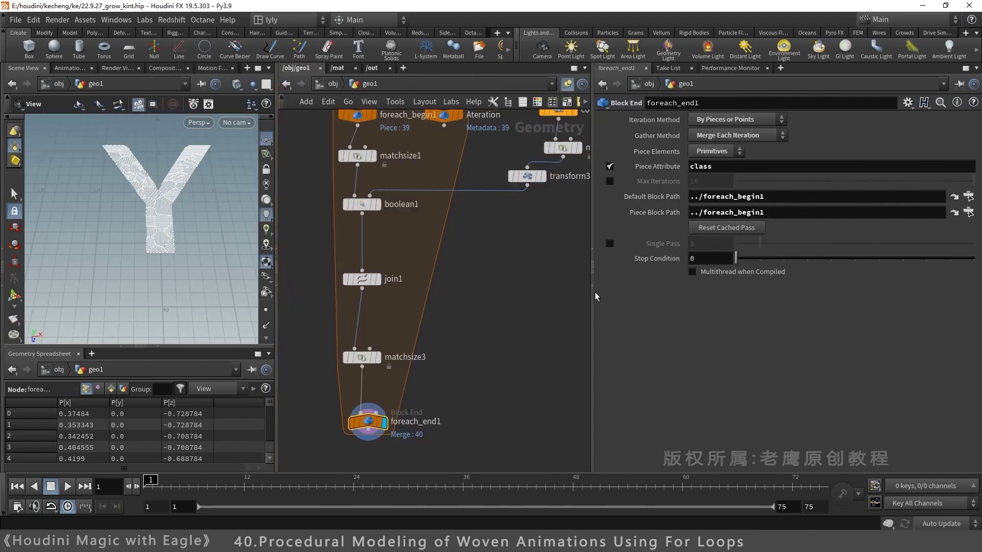
Randomize transform3's Y rotation by wrapping its detail function in rand(), and check the for-each end result.
drag(595, 292, 619, 286)
click(527, 176)
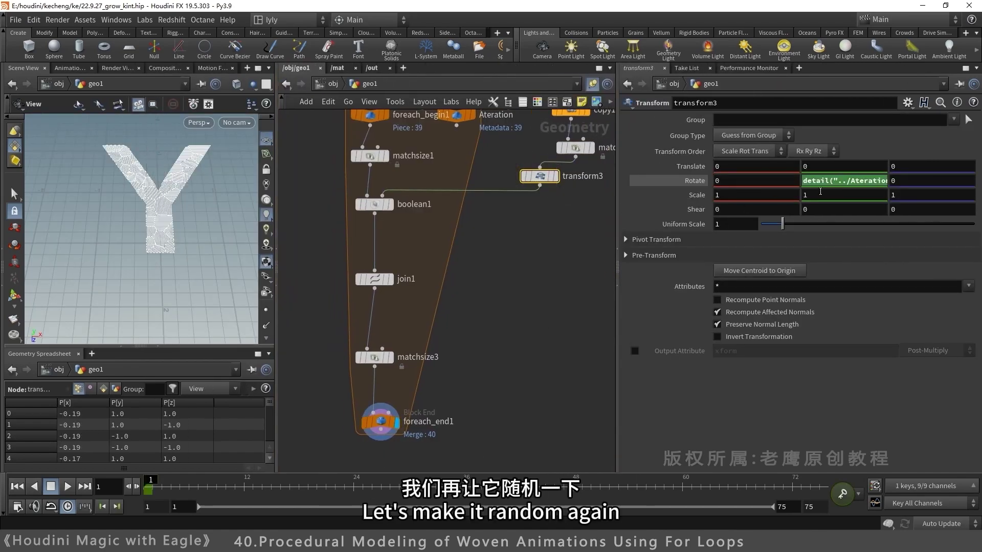
click(847, 182)
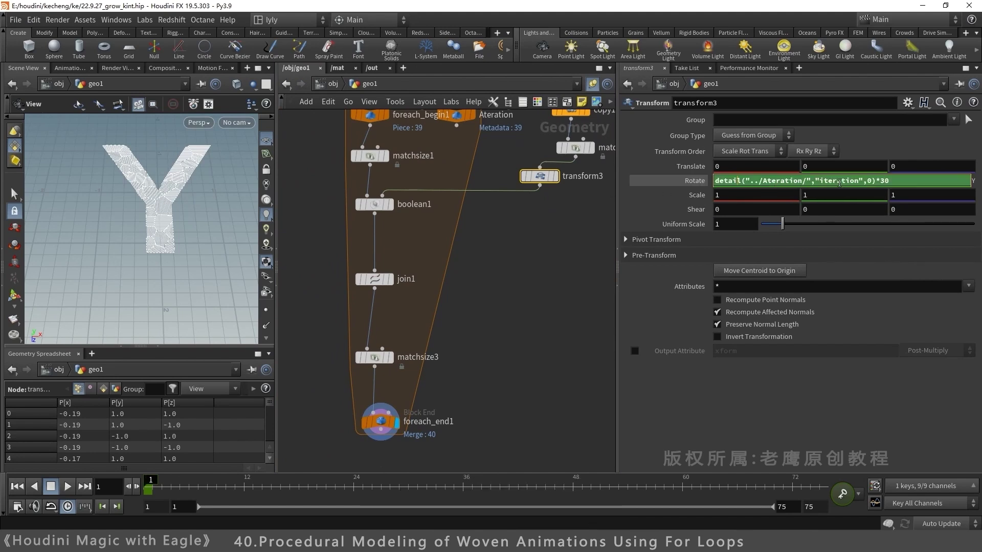
text(rand()
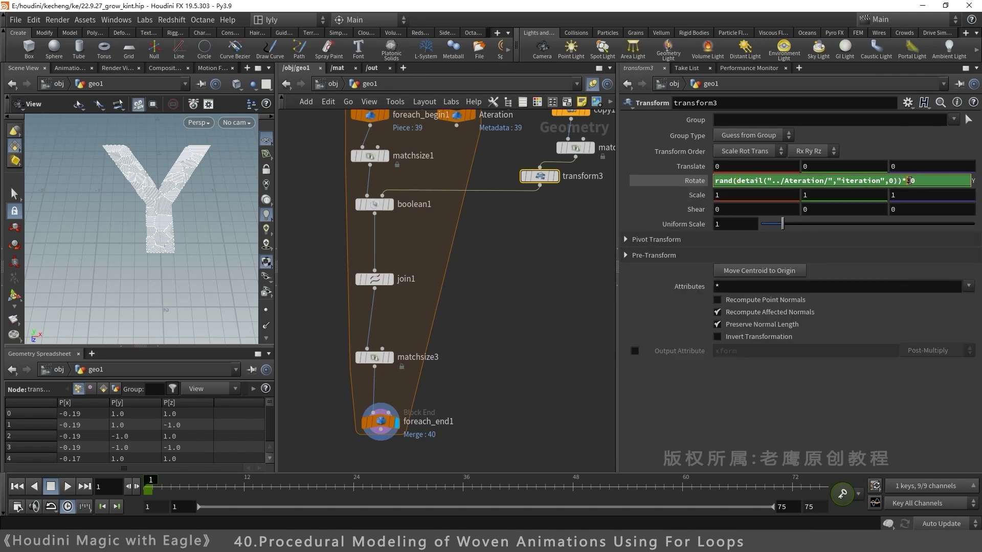
key(Return)
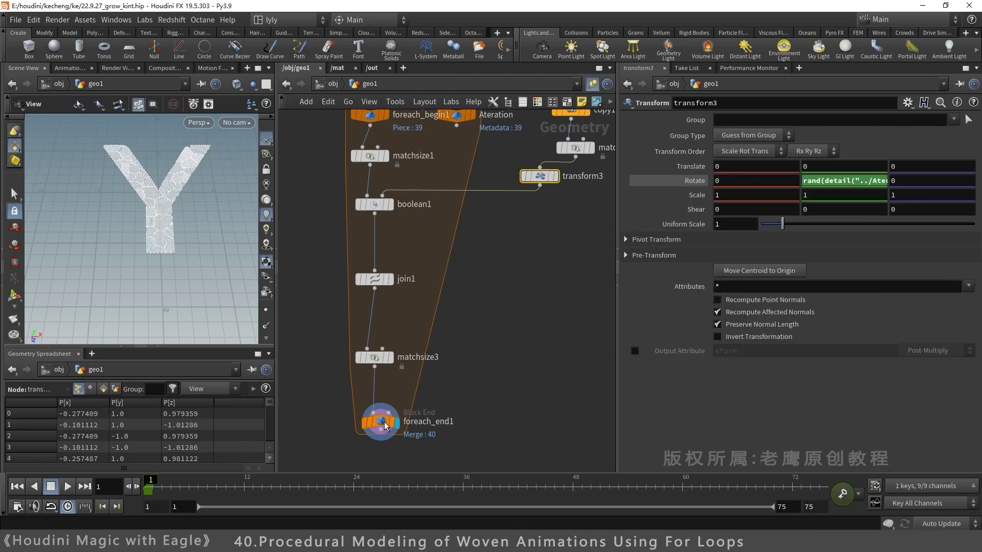
click(381, 423)
scroll(158, 253, up, 5)
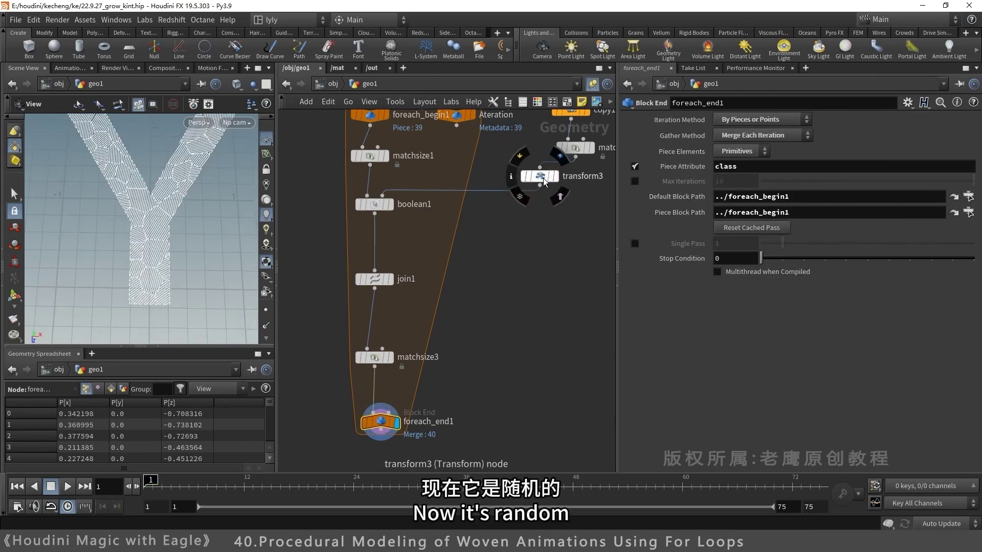
Set the multiplier in transform3's random Y-rotation expression to 150 and view the letter.
click(543, 180)
click(879, 180)
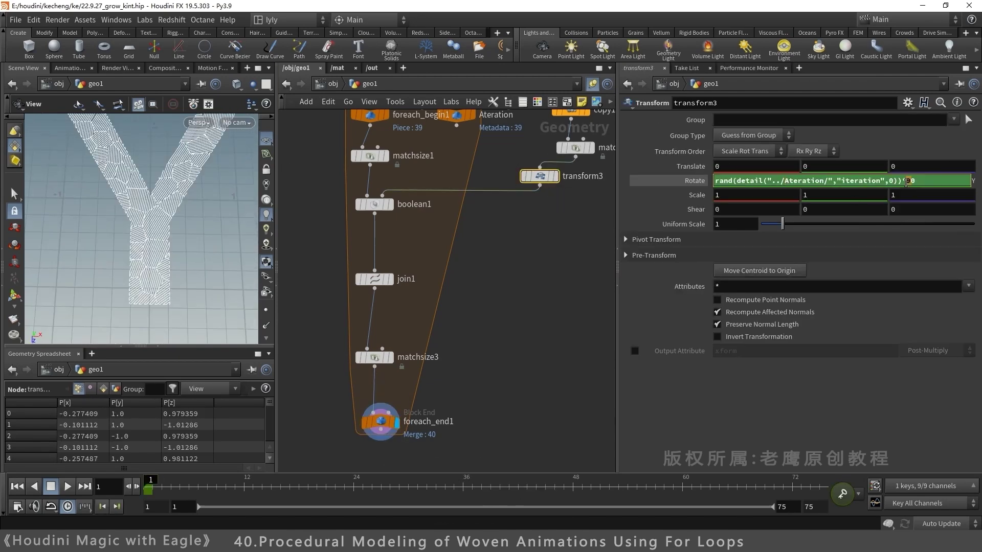
key(Return)
mouse_move(181, 247)
mouse_down()
mouse_move(174, 205)
mouse_move(177, 240)
mouse_up()
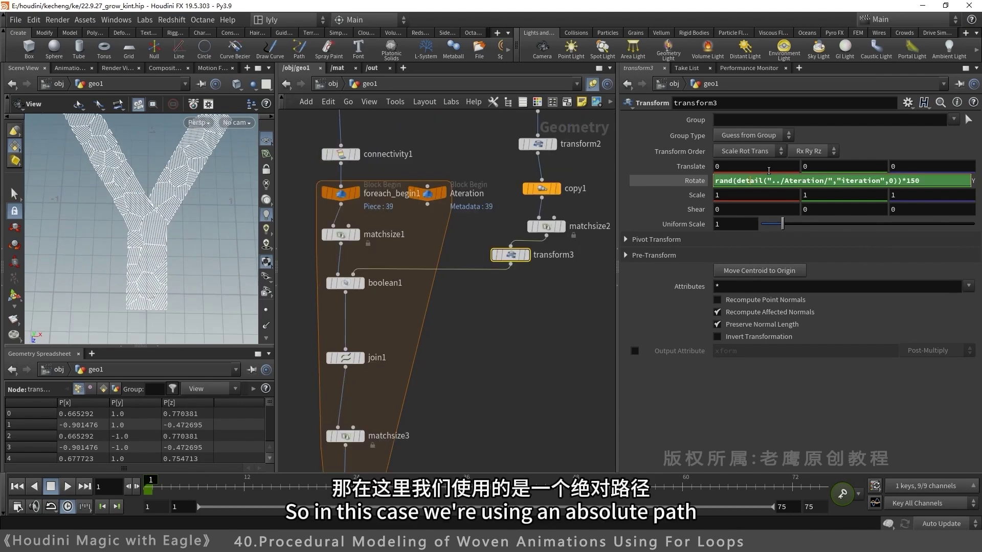
Add a spare input to transform3 referencing the Ateration node, and replace the path in its Y-rotation expression with -1.
click(911, 105)
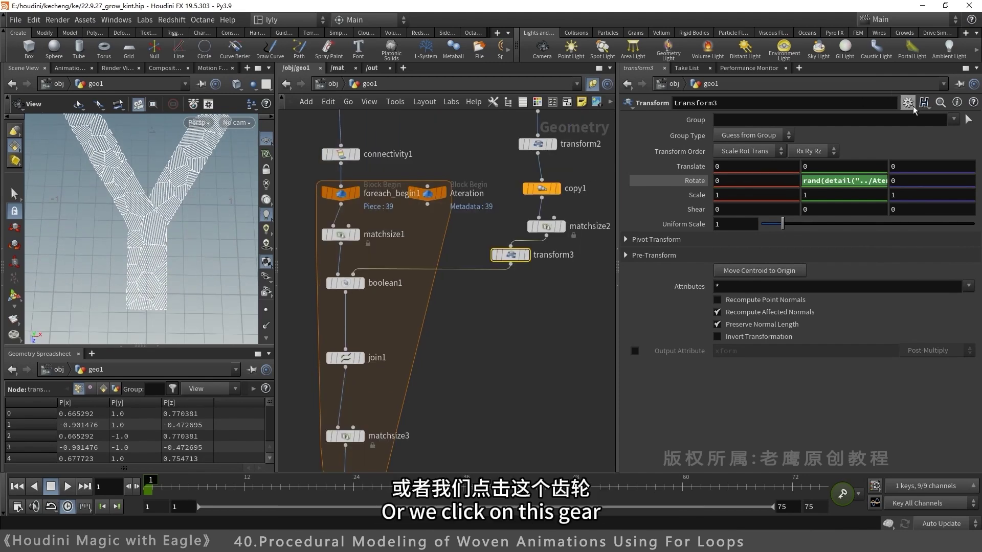
click(908, 103)
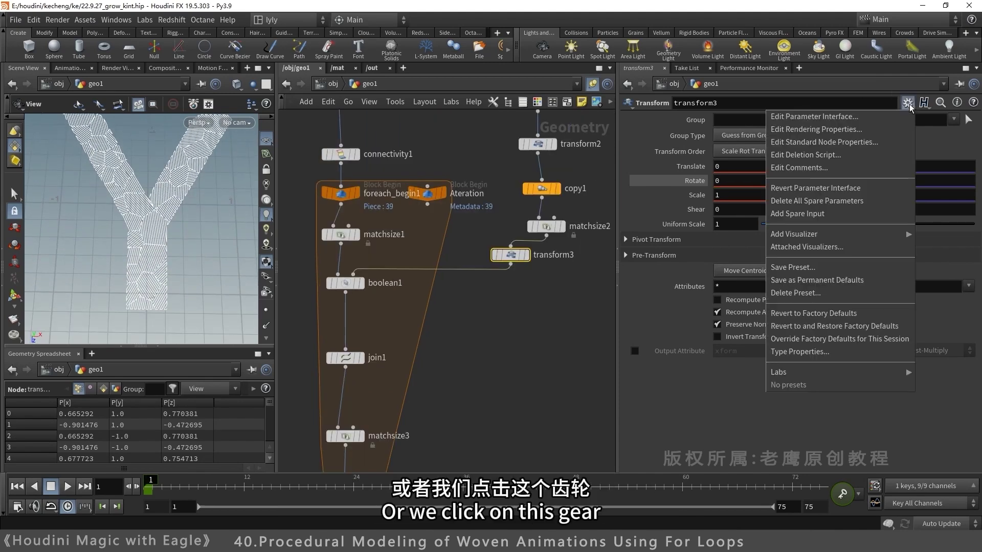
click(808, 215)
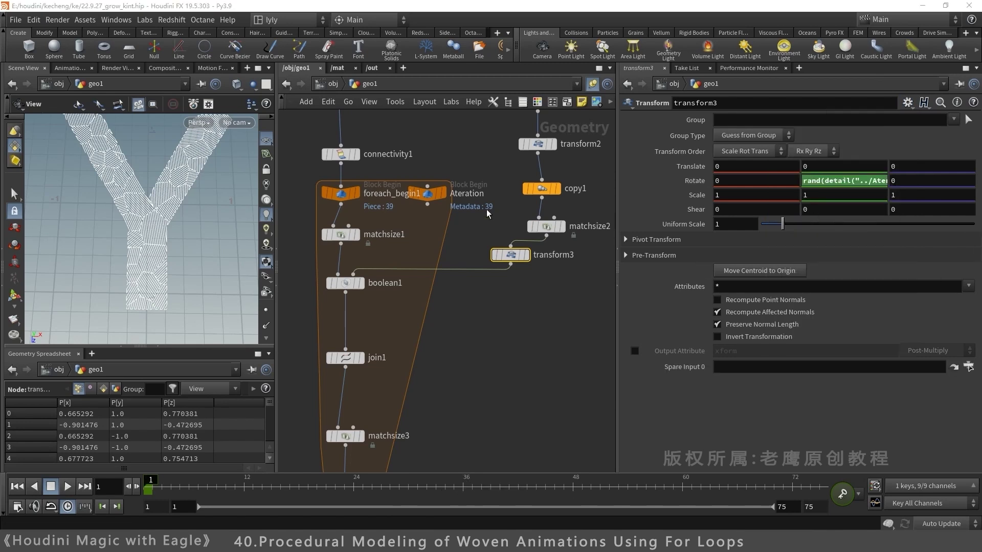
drag(428, 198, 753, 372)
click(767, 181)
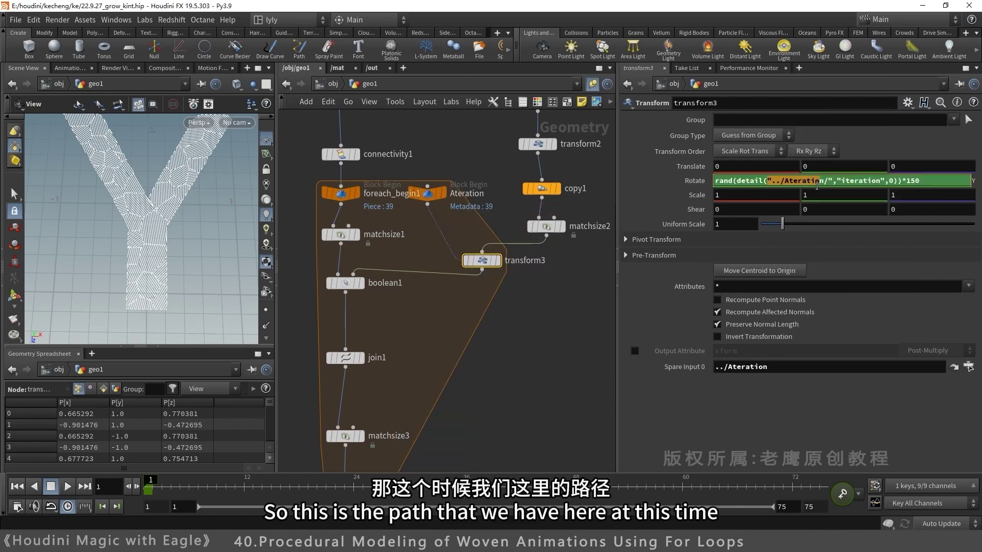
text(-1,"it)
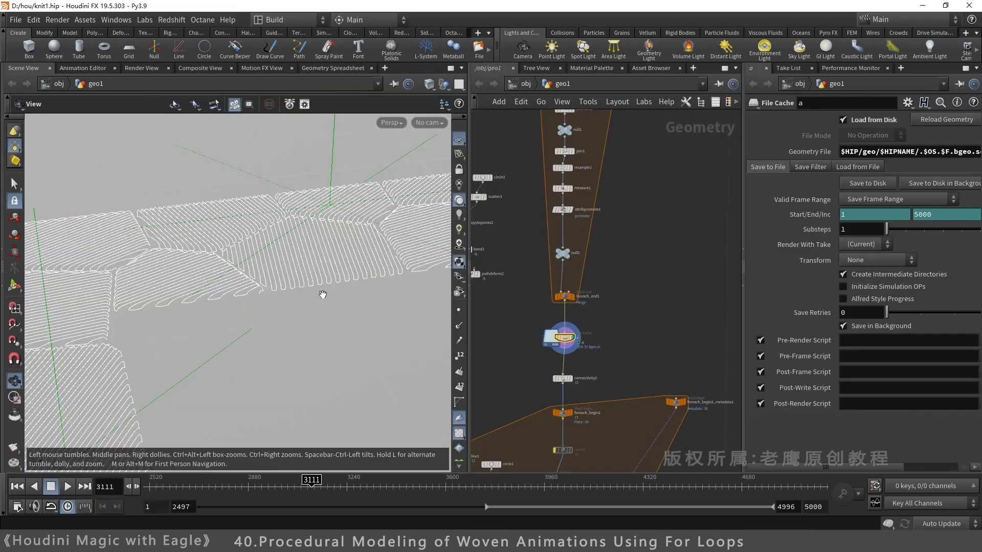
Examine the edges of the zigzag line patches up close in the finished knit1.hip scene.
drag(322, 295, 316, 298)
mouse_move(315, 298)
right_down()
mouse_move(390, 258)
mouse_move(305, 304)
right_up()
drag(305, 304, 237, 340)
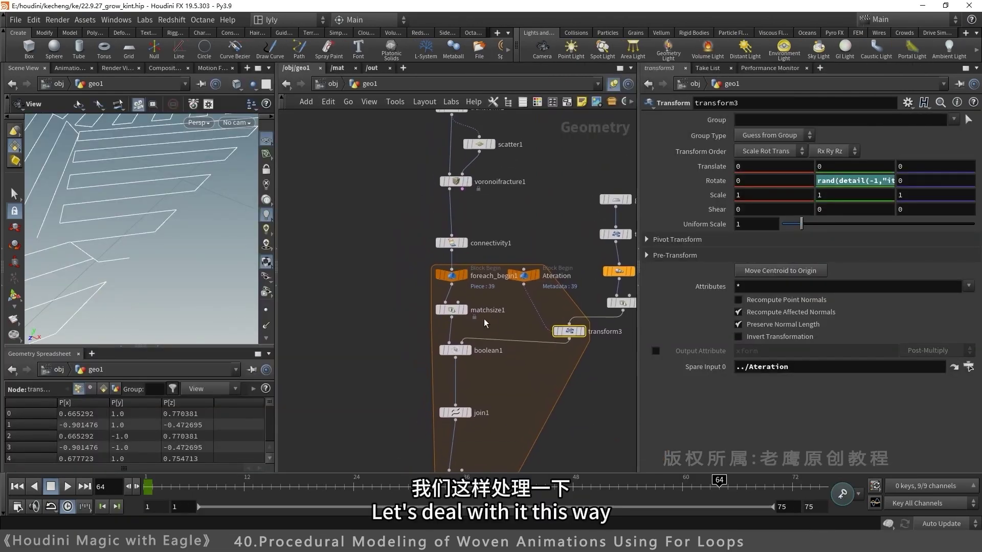
Rearrange the loop network by moving Ateration, transform3, the Boolean and the nodes below it down, making room under matchsize1.
drag(486, 322, 432, 237)
drag(451, 276, 451, 245)
middle_drag(522, 389, 490, 246)
scroll(511, 307, down, 1)
drag(581, 380, 357, 177)
drag(513, 179, 521, 292)
click(454, 201)
middle_drag(455, 202, 451, 306)
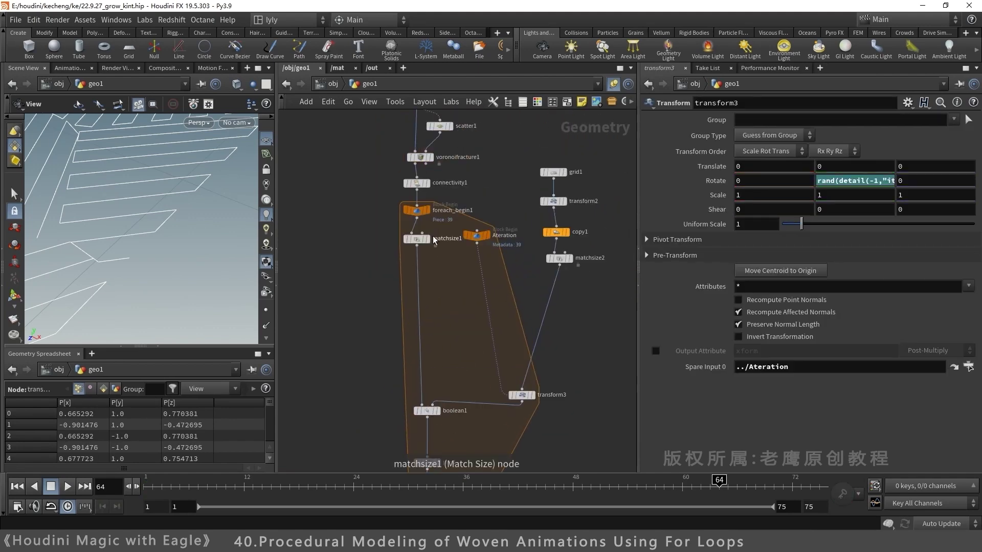
Insert a VDB from Polygons node between matchsize1 and the Boolean, display it, and set its voxel size to 0.01.
click(427, 239)
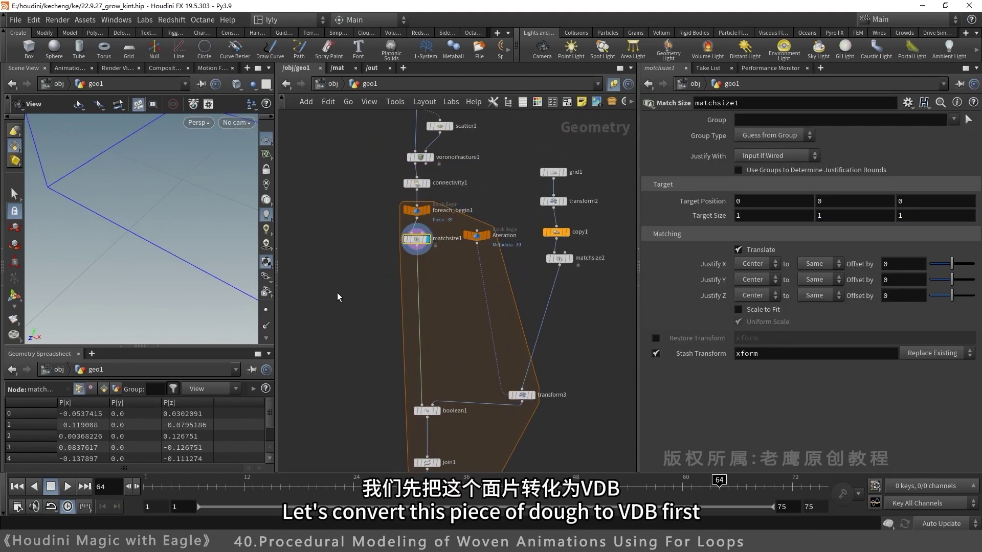
key(Tab)
text(vdbfp)
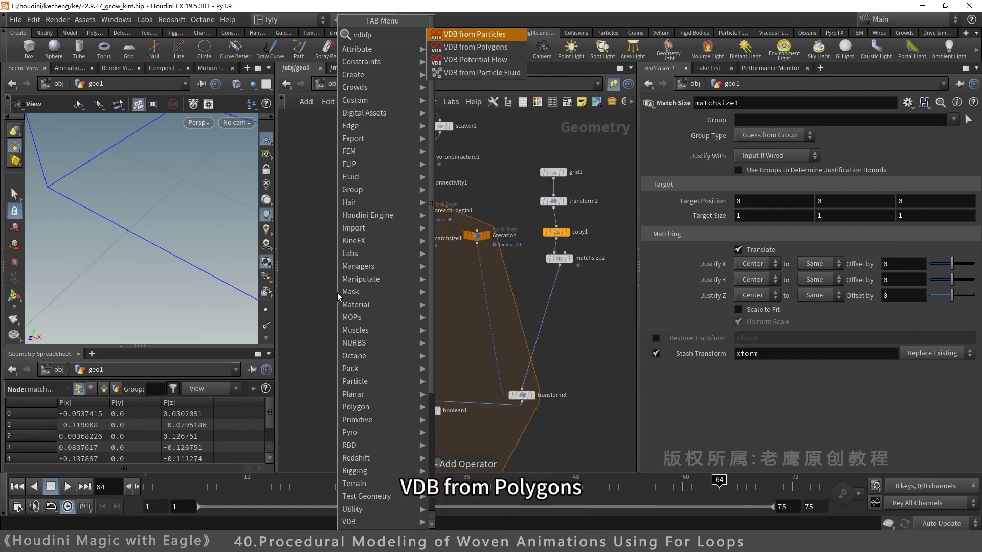
key(Down)
key(Return)
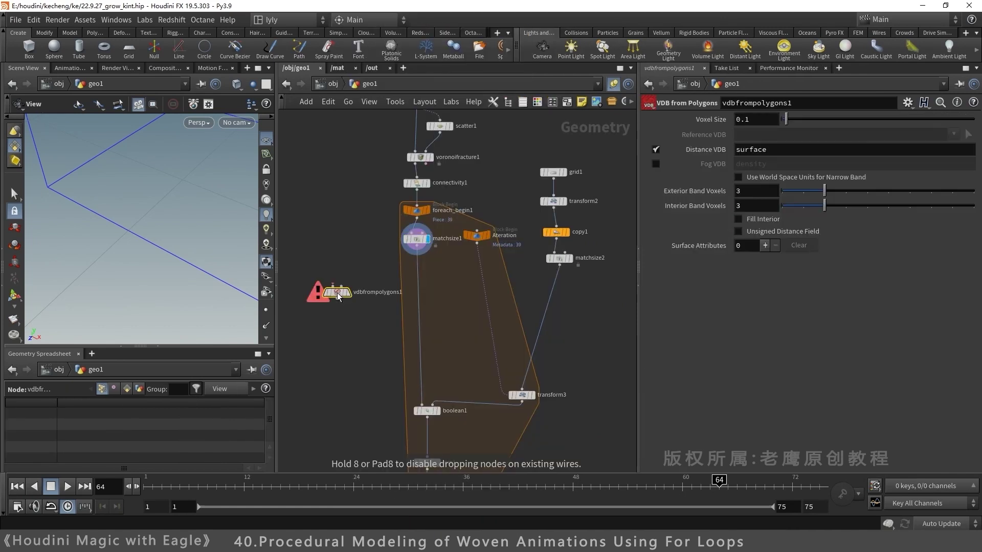
click(421, 281)
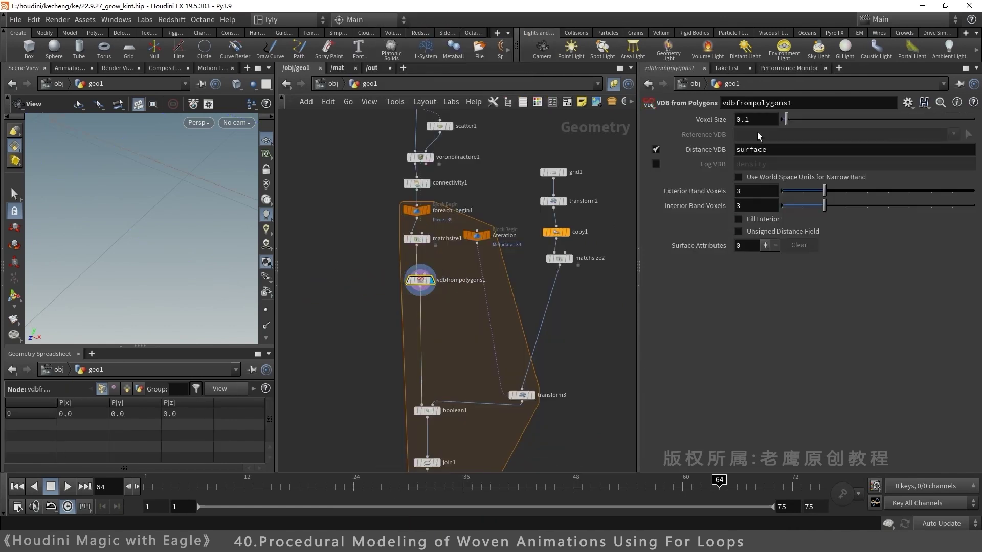
key(Return)
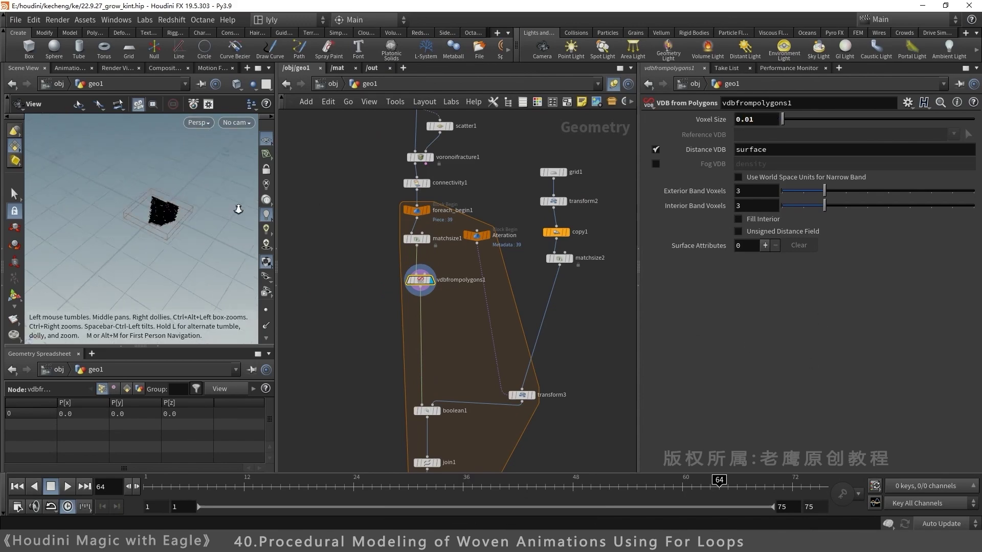
Insert a Convert VDB node between vdbfrompolygons1 and boolean1, display it, and set it to convert to Polygons.
key(Tab)
text(vdbconv)
key(Return)
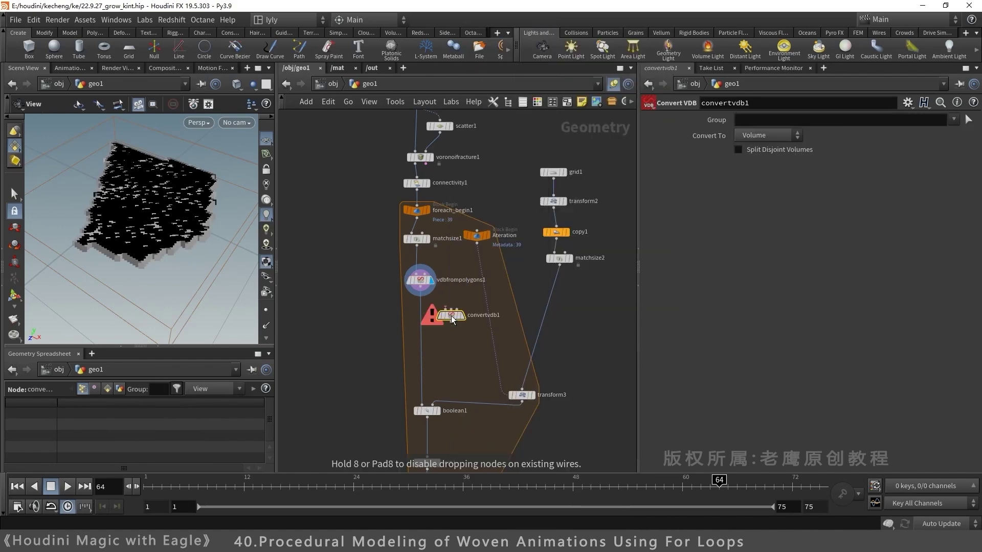
click(420, 314)
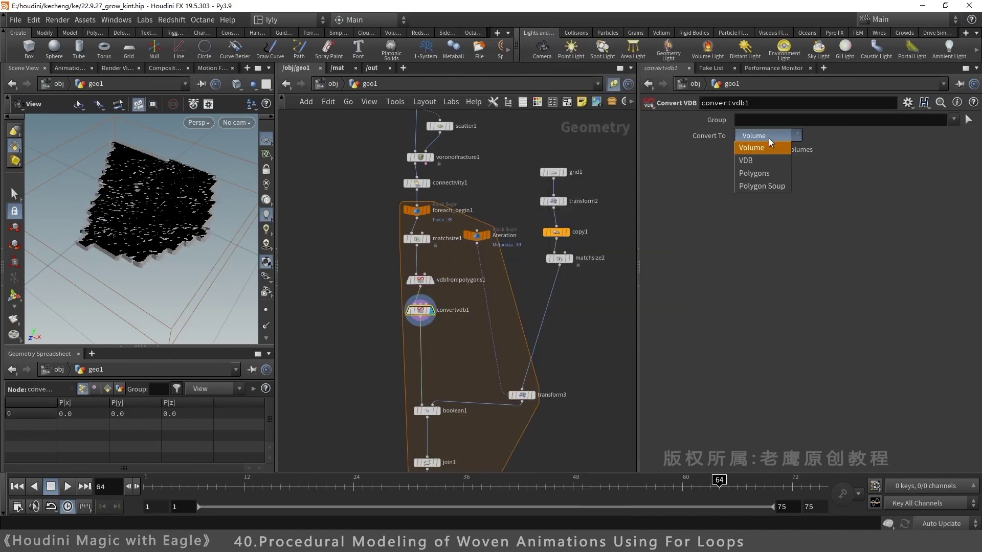
click(756, 173)
Set convertvdb1's isovalue to 0.01 and inspect the edge of the converted patch up close.
scroll(148, 239, up, 5)
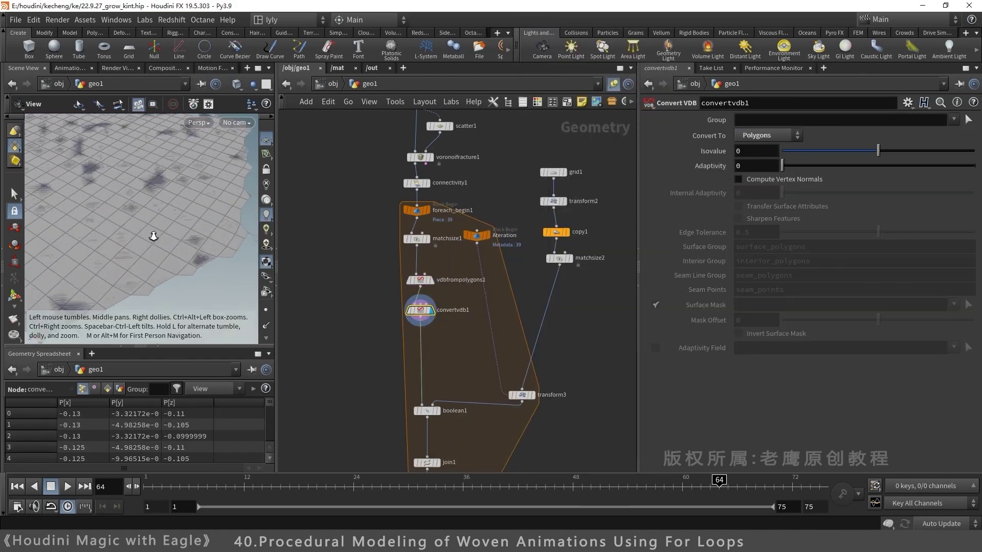
scroll(148, 239, down, 5)
middle_drag(768, 148, 783, 166)
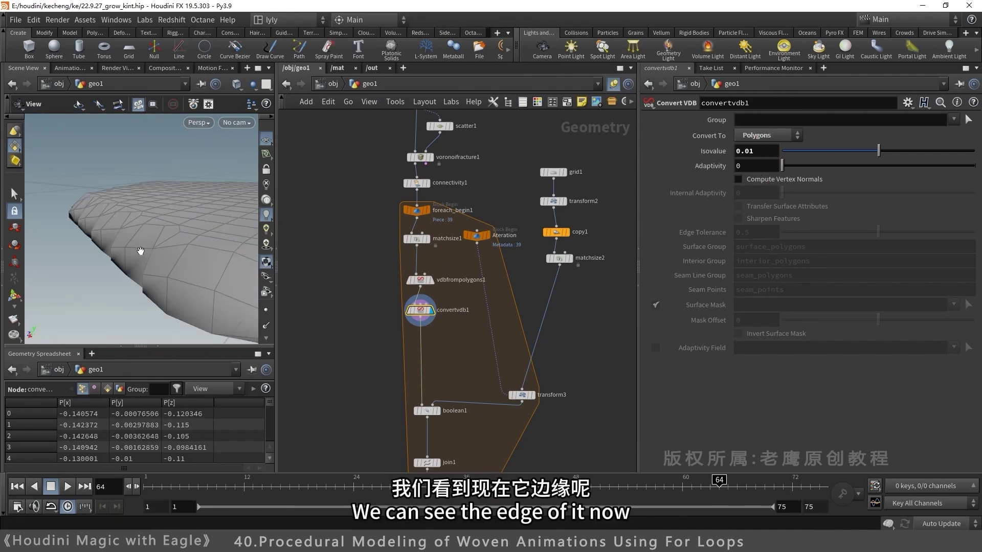
drag(136, 250, 200, 254)
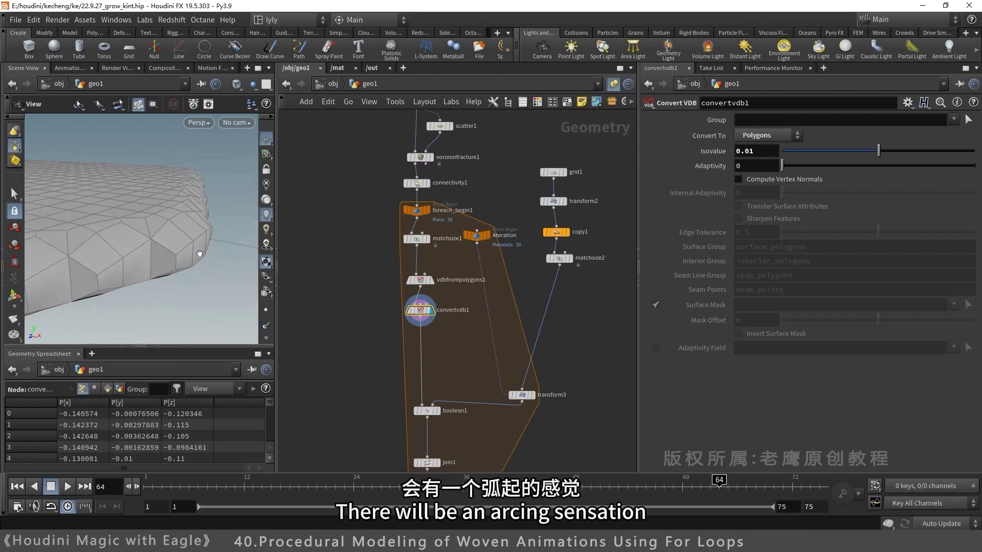
Set the voxel size of vdbfrompolygons1 to 0.005 and the isovalue of convertvdb1 to 0.006.
click(419, 280)
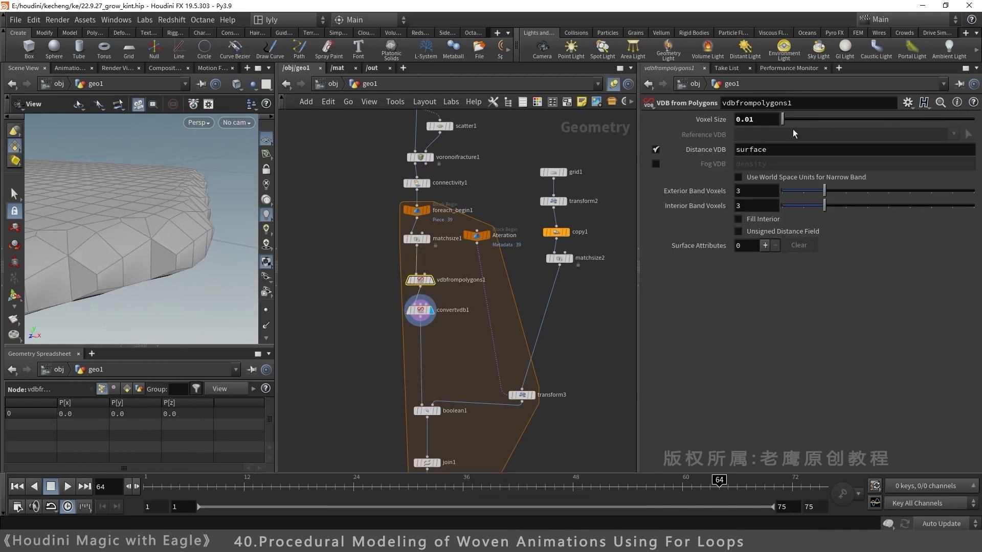
click(748, 121)
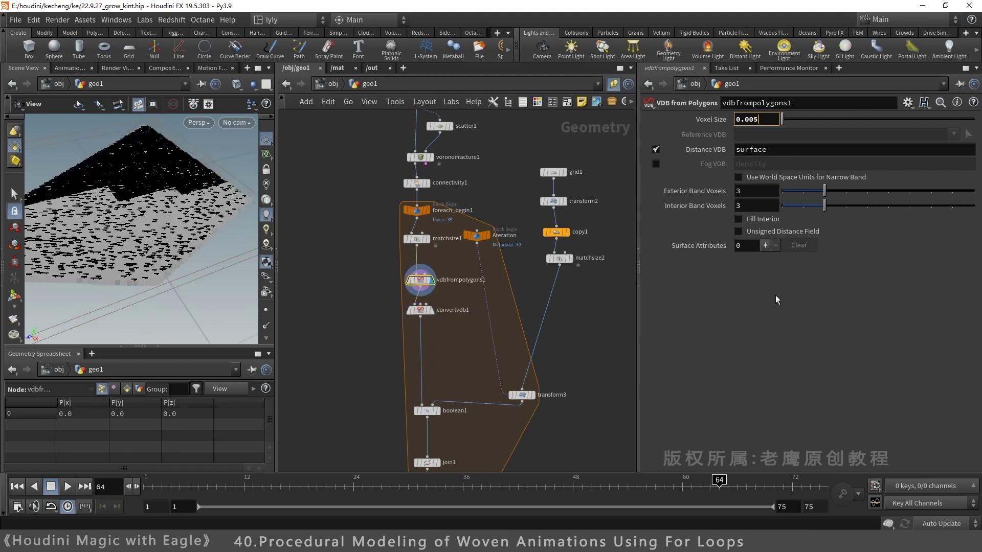
click(776, 296)
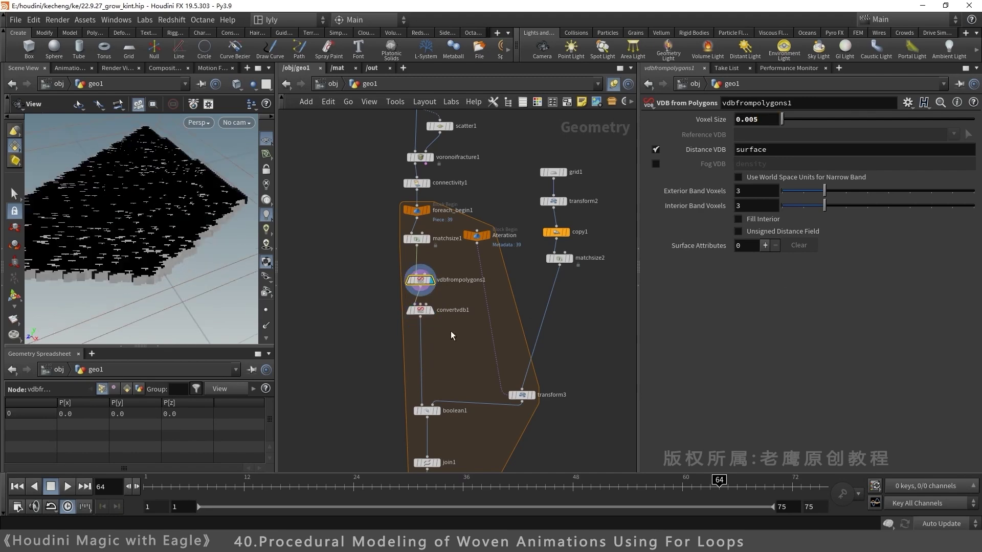
click(431, 310)
middle_drag(762, 151, 781, 154)
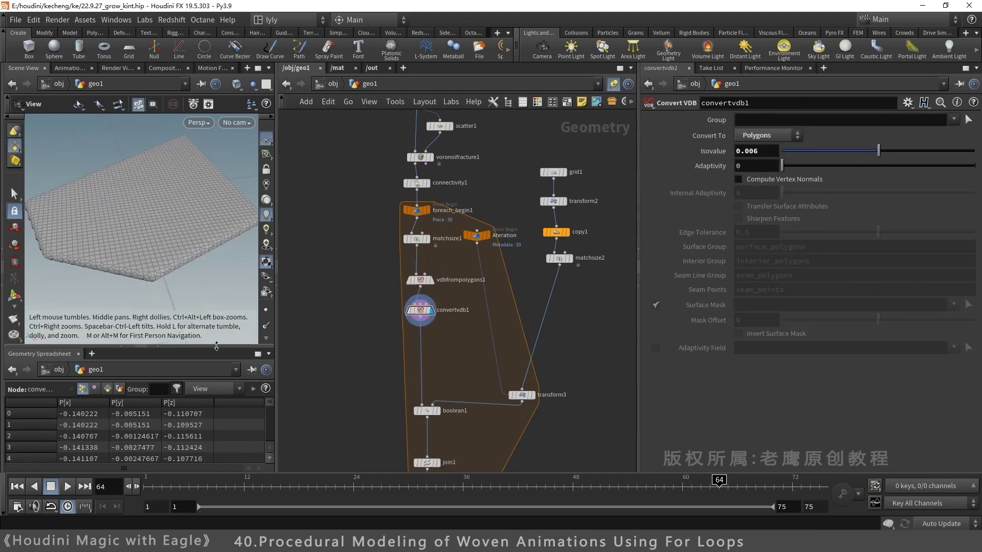
Display boolean1 and examine the seam curves cut from the converted patch.
middle_drag(432, 417, 434, 321)
click(436, 315)
click(428, 316)
alt+drag(231, 219, 196, 200)
Show matchsize2's slicing planes as a template and set its Justify Y to Min.
middle_drag(575, 207, 535, 322)
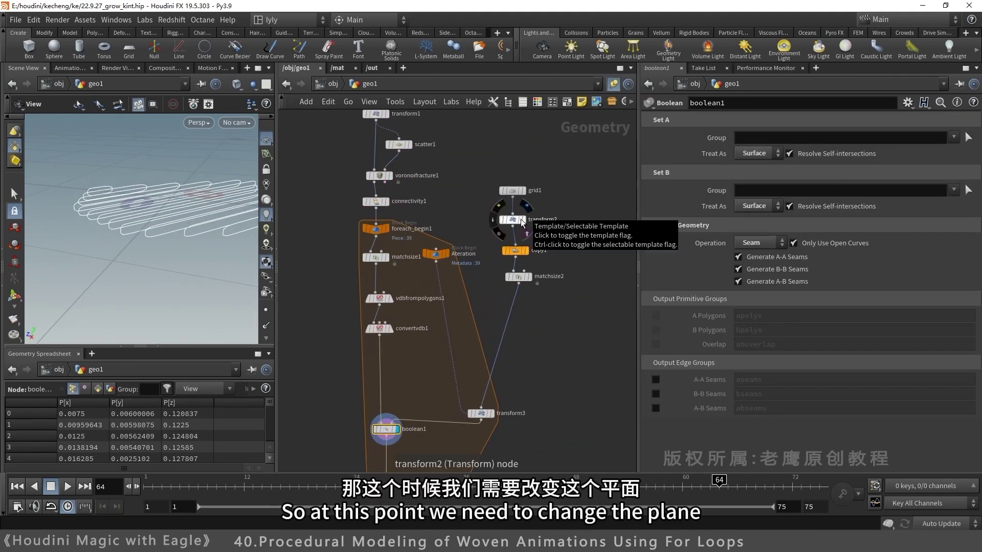
click(519, 277)
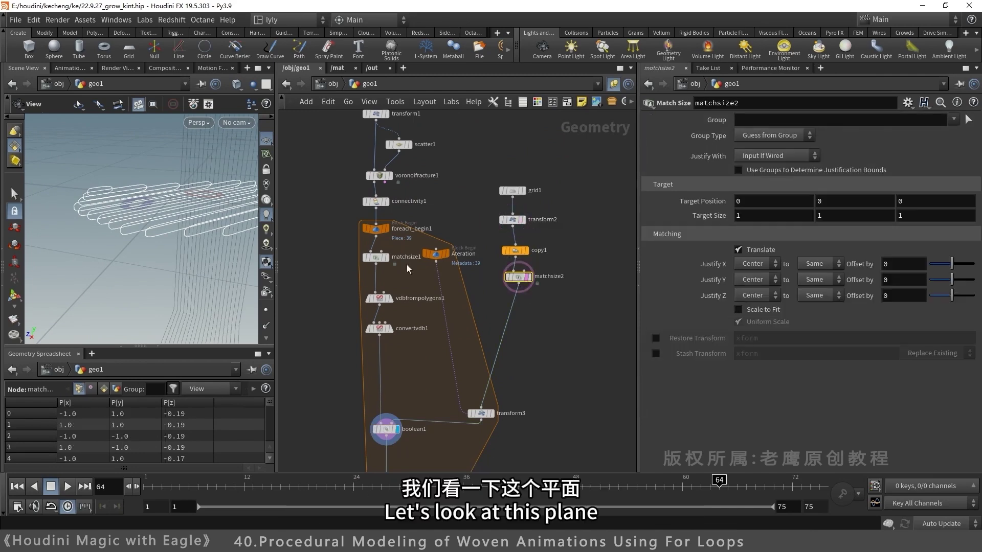
alt+right_drag(214, 249, 26, 256)
alt+drag(123, 232, 179, 207)
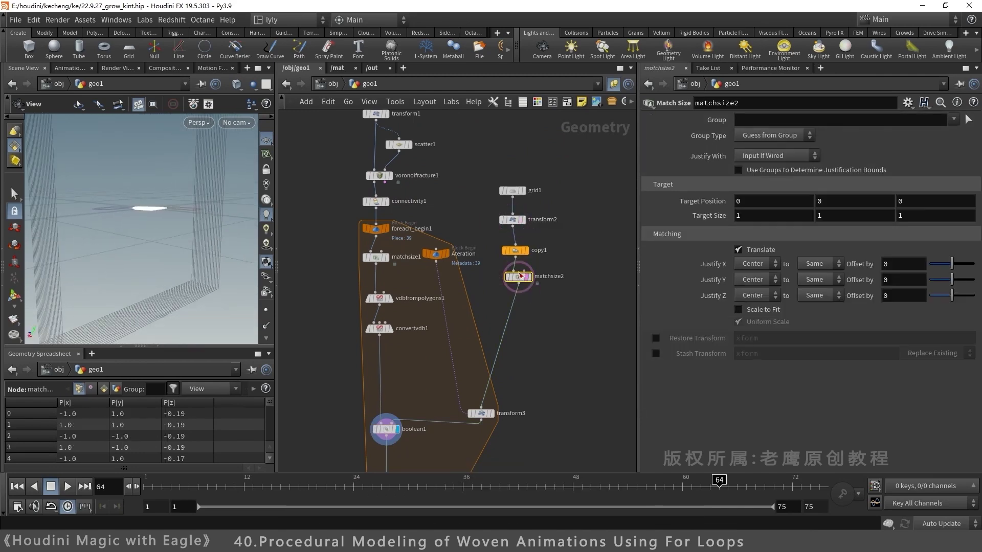
click(520, 274)
click(520, 276)
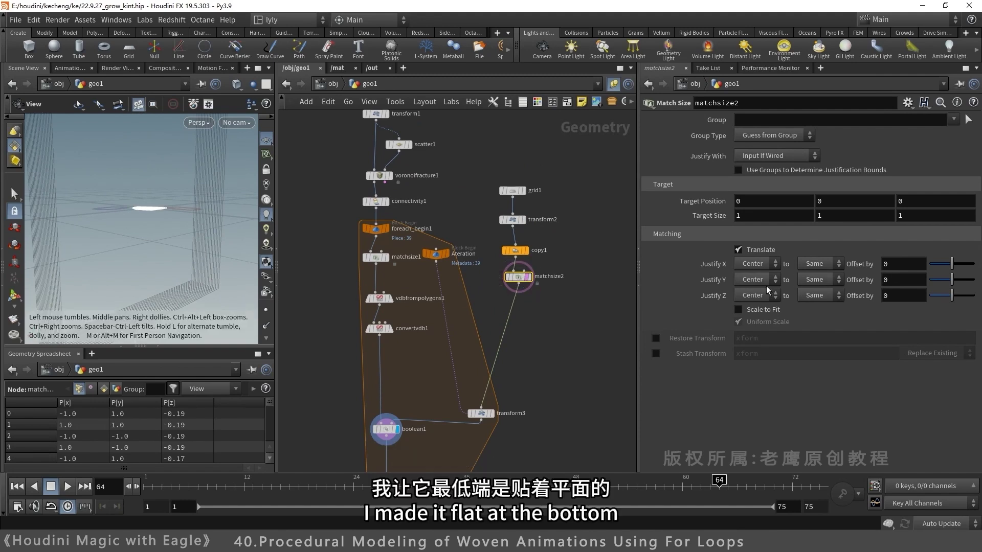
click(745, 305)
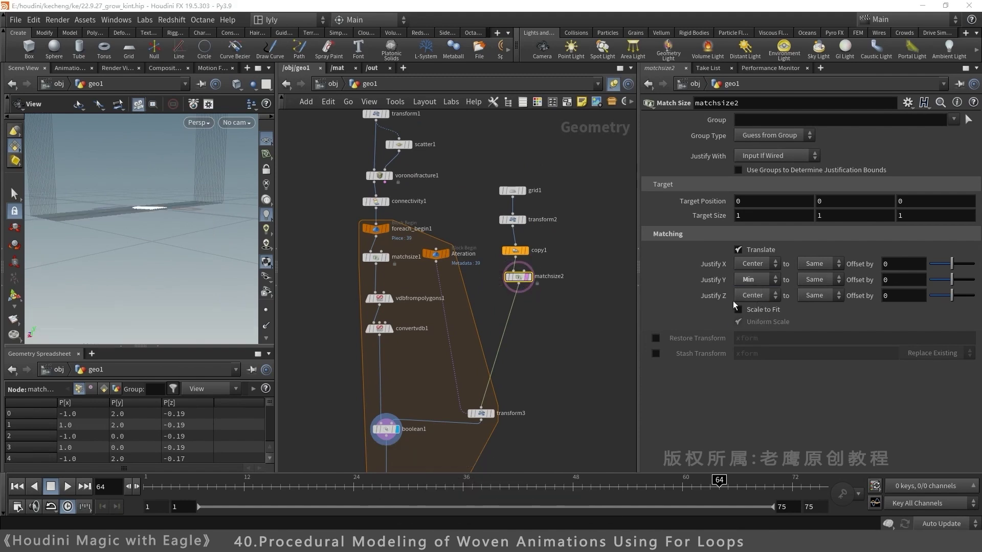
Display boolean1, join1 and matchsize3 in turn to check the curves cut by the realigned planes.
drag(180, 209, 33, 278)
right_drag(34, 277, 77, 256)
click(386, 429)
middle_drag(563, 433, 583, 251)
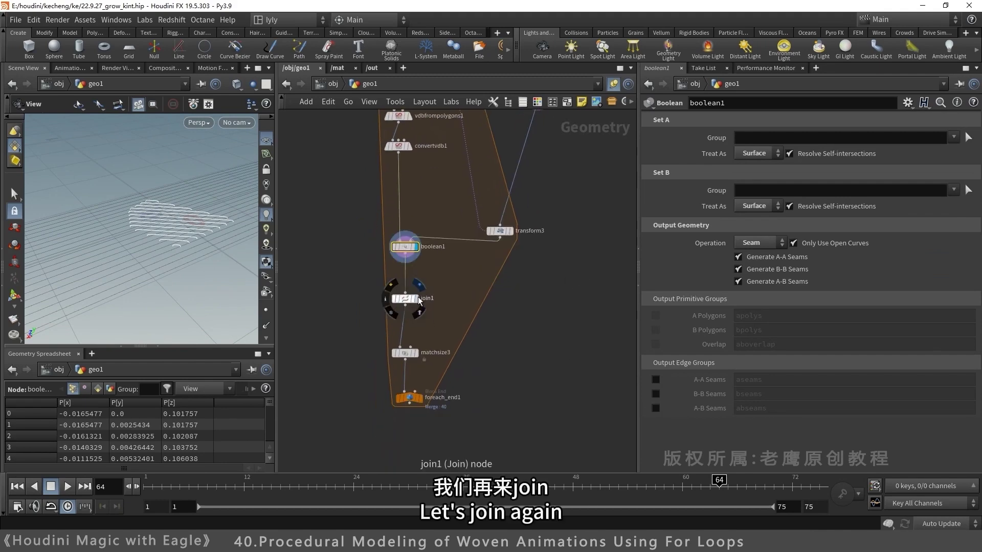
click(418, 300)
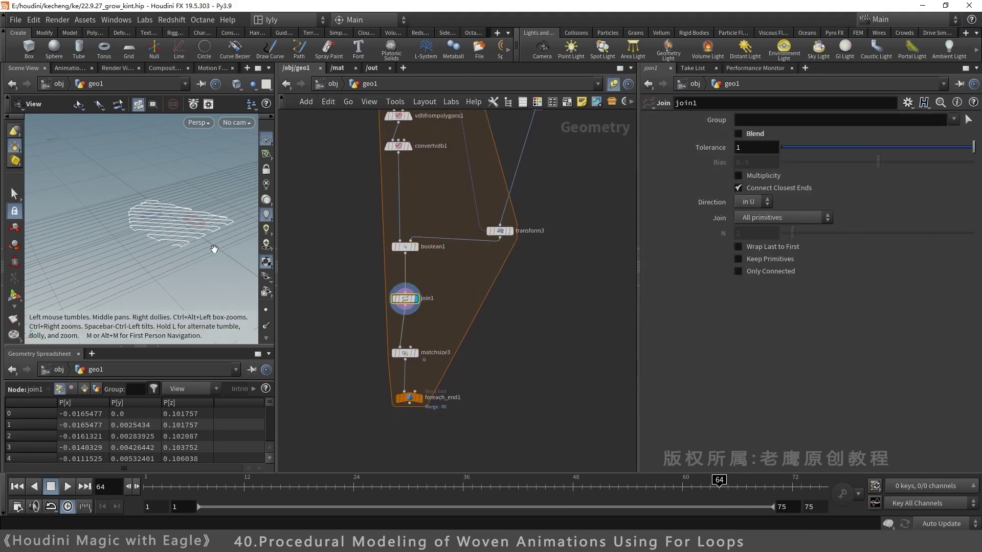
drag(212, 247, 201, 218)
click(409, 354)
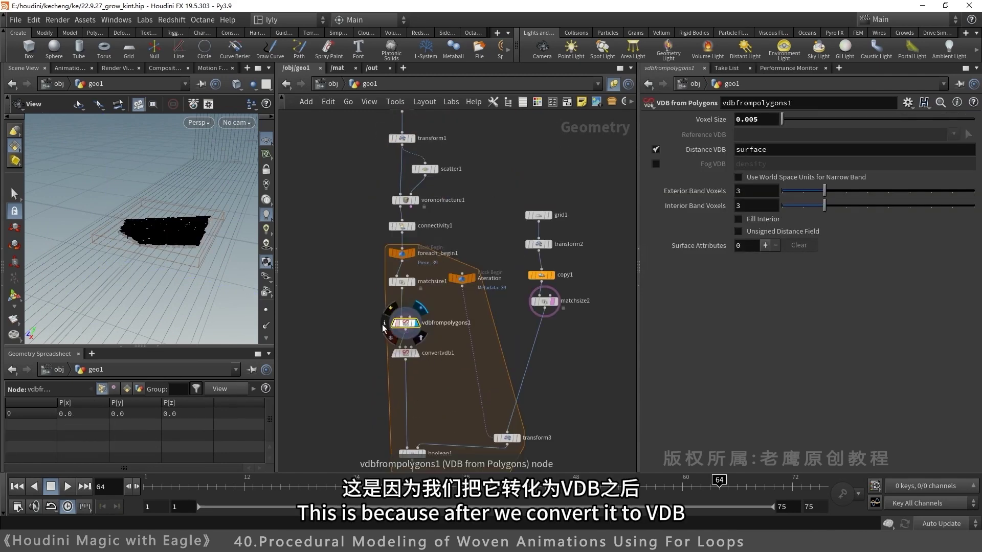
Compare the detail attributes of vdbfrompolygons1, matchsize1 and convertvdb1 in the Geometry Spreadsheet.
click(139, 389)
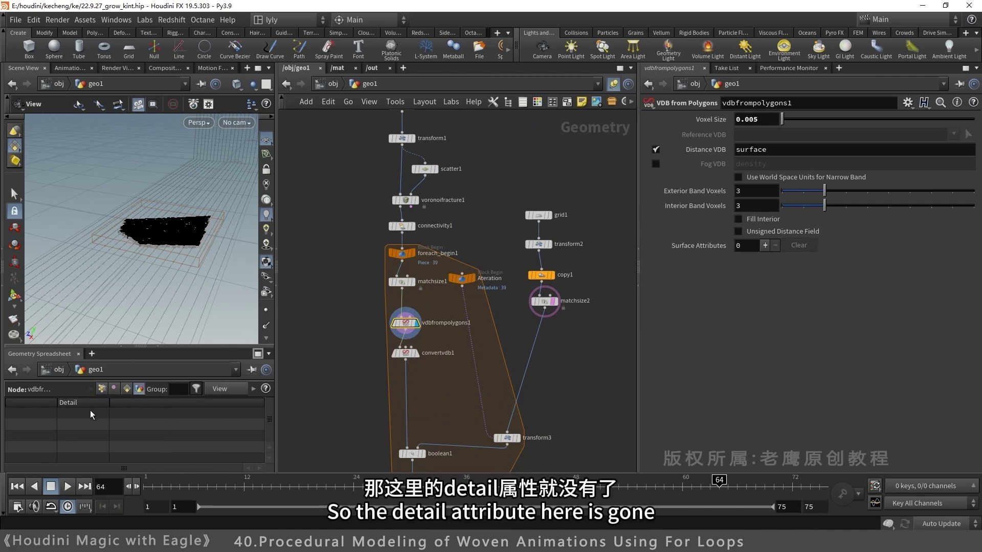
click(412, 282)
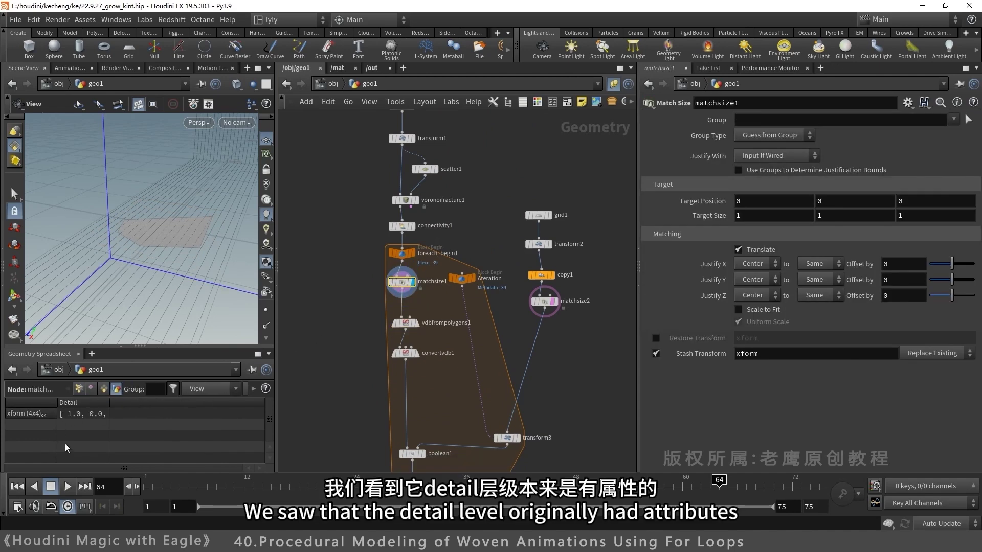
click(417, 323)
click(405, 324)
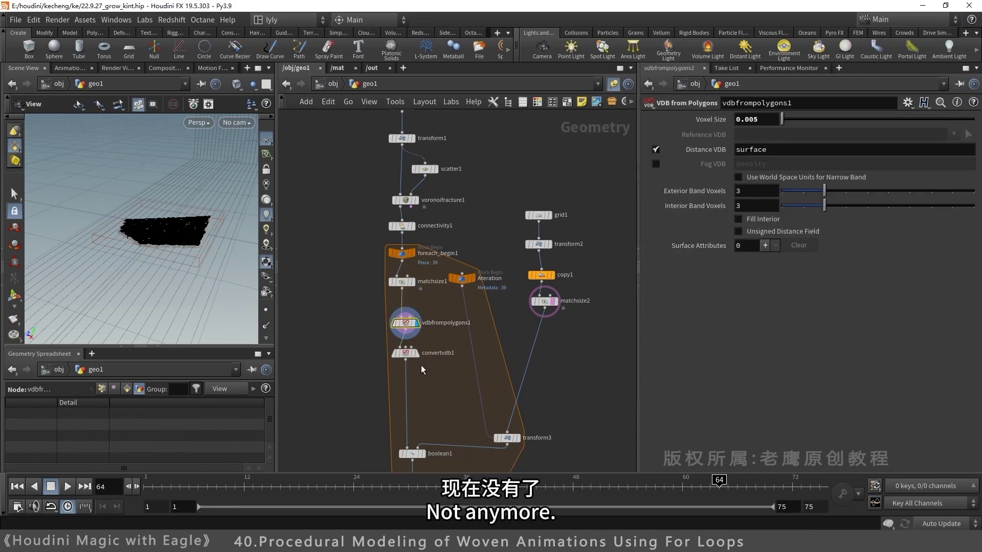
click(419, 353)
click(405, 353)
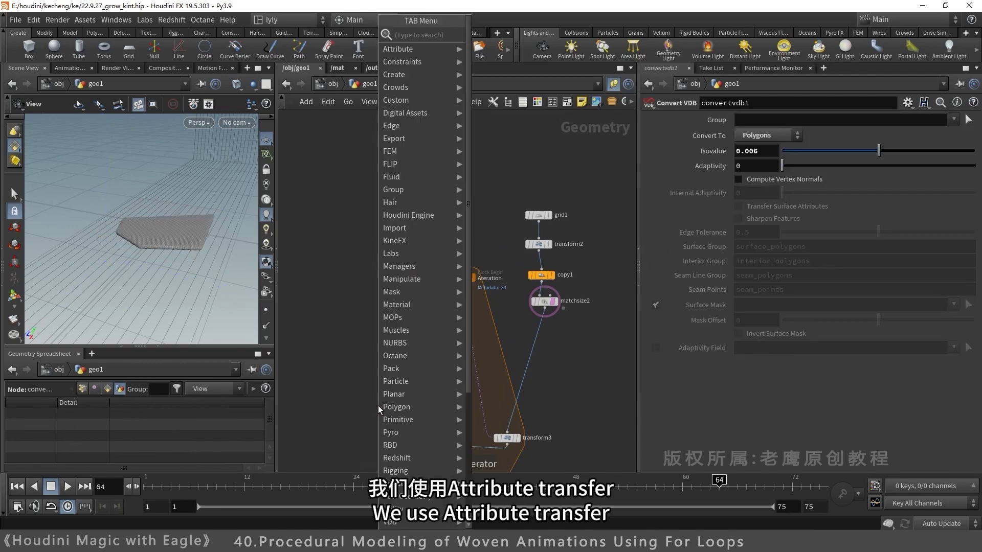
Add an Attribute Transfer node after convertvdb1 that brings over the detail attribute xform from before the VDB conversion.
key(Tab)
text(attt)
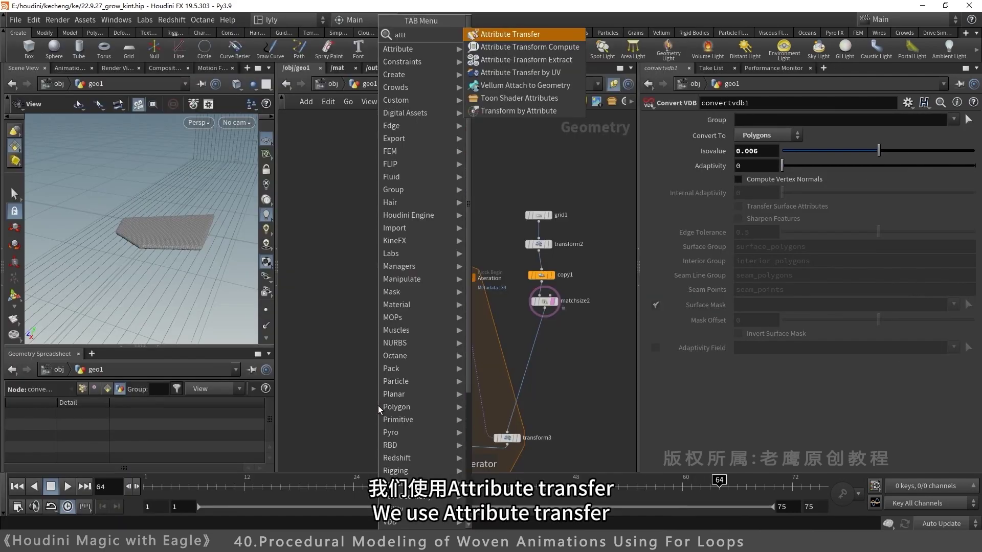
key(Return)
click(405, 393)
click(656, 201)
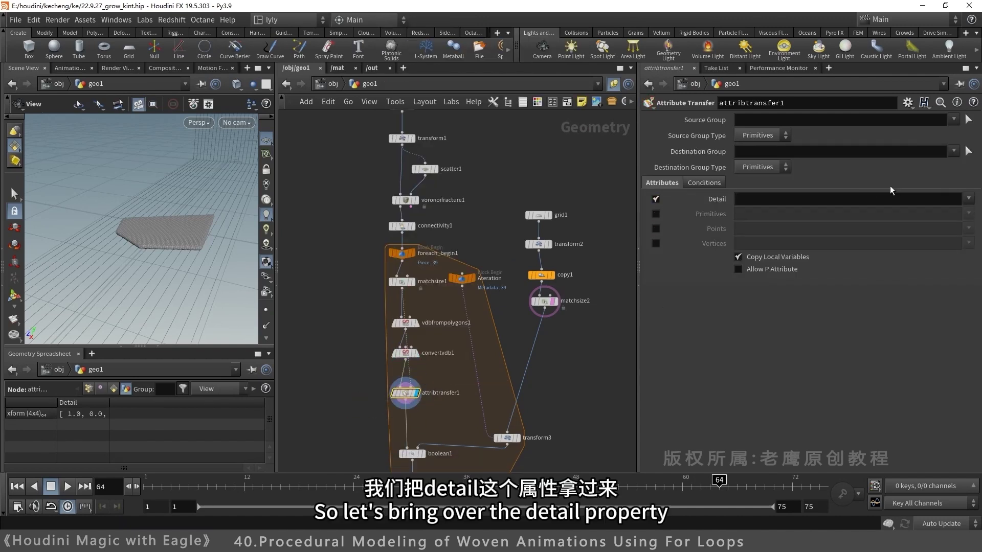
click(966, 213)
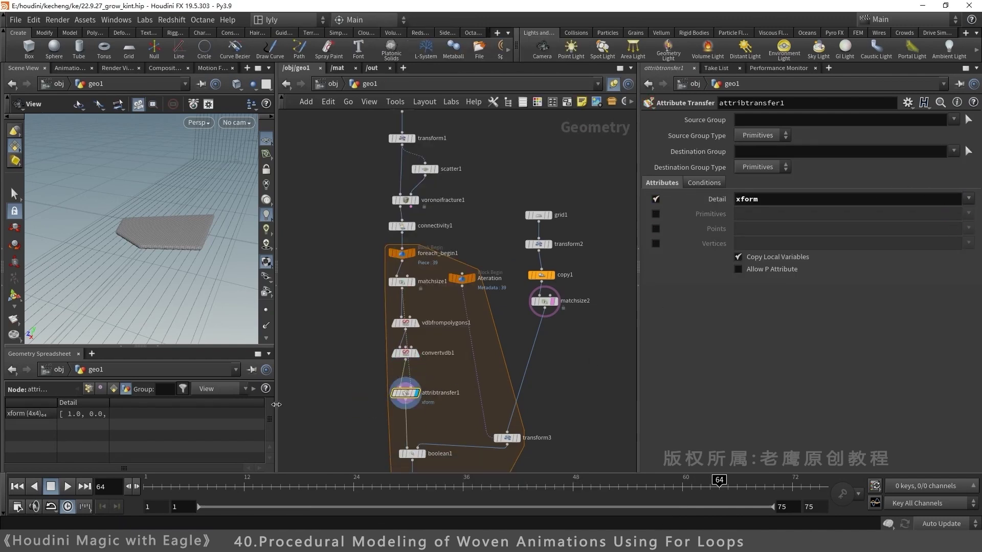
Display matchsize3 and foreach_end1 and examine the zigzag patches and their borders across the whole letter.
middle_drag(585, 365, 602, 161)
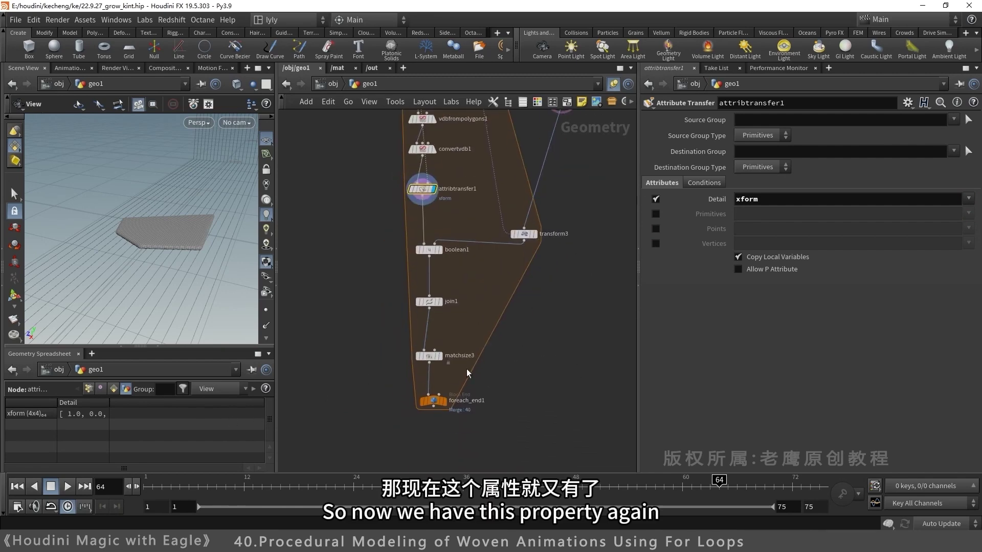
click(439, 356)
click(432, 360)
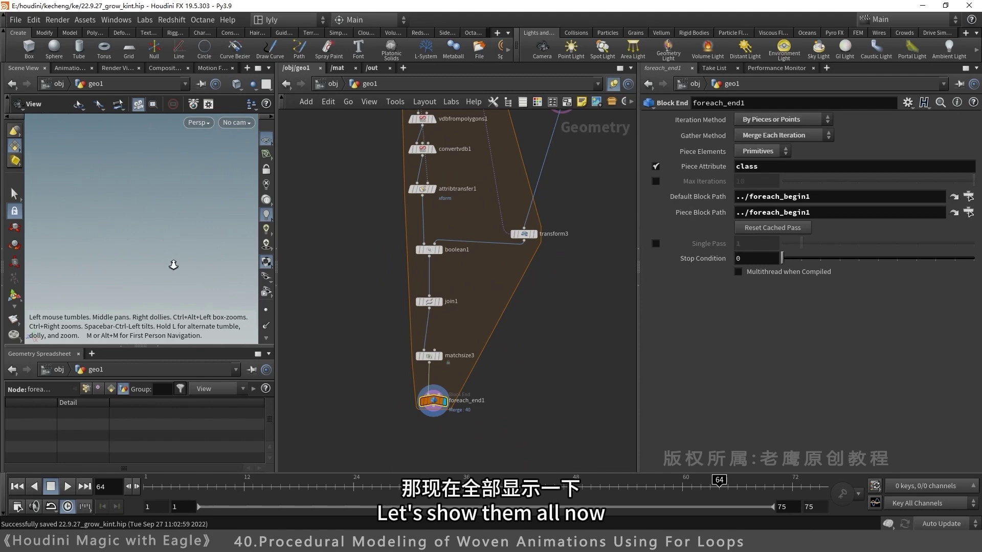
drag(172, 265, 177, 212)
scroll(204, 187, down, 10)
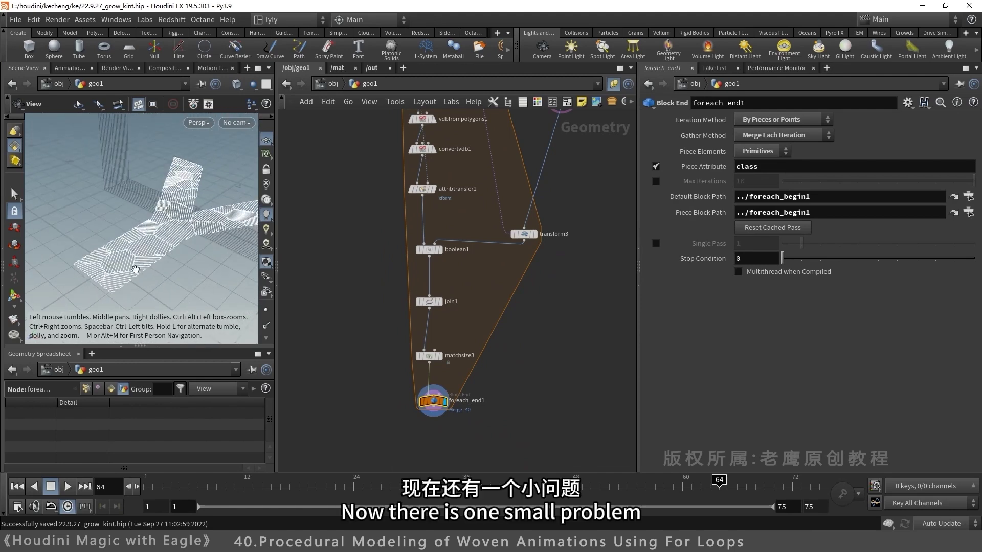
scroll(122, 287, up, 8)
drag(123, 287, 169, 274)
drag(83, 267, 33, 236)
Insert a Null node between matchsize1 and vdbfrompolygons1, and display matchsize1.
middle_drag(446, 204, 460, 381)
scroll(443, 278, up, 3)
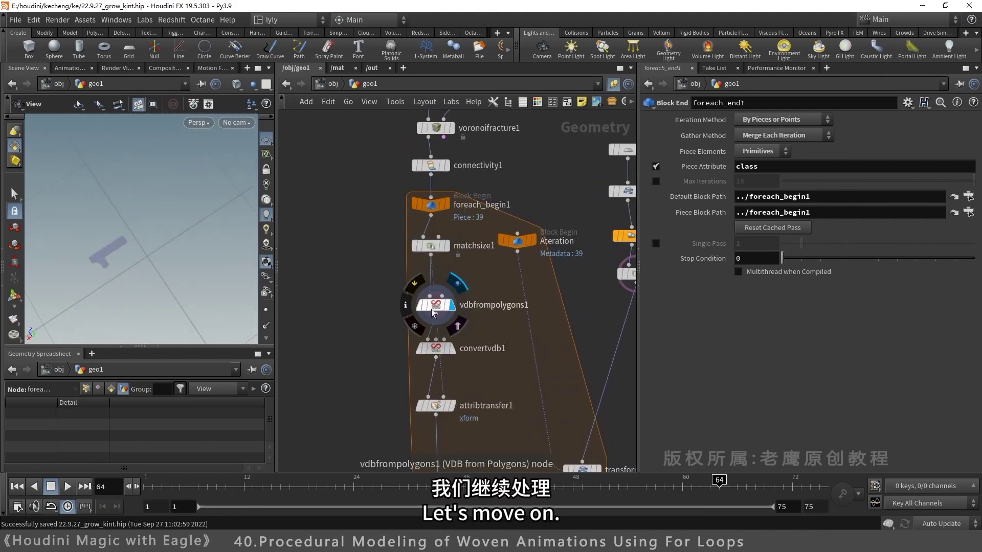
click(452, 305)
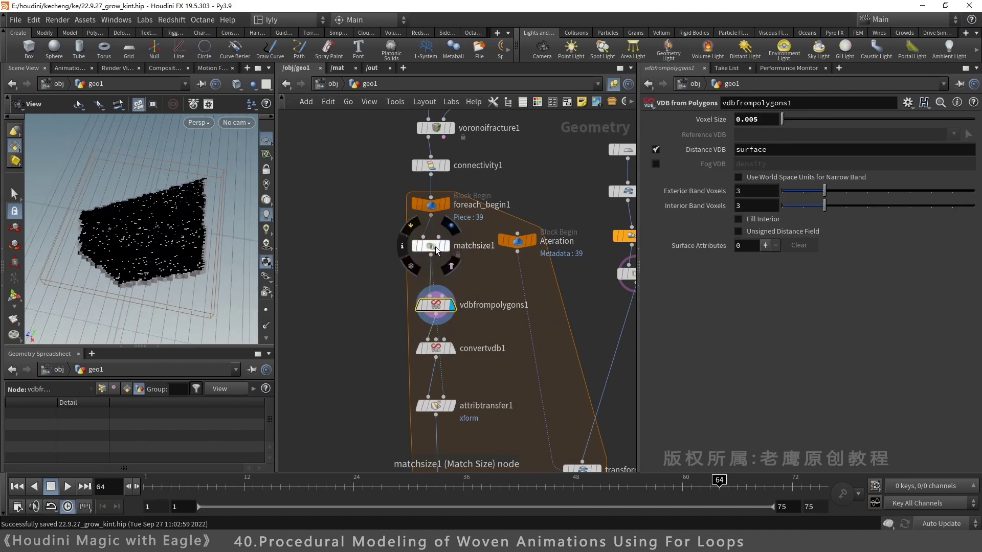
key(Tab)
text(null)
key(Return)
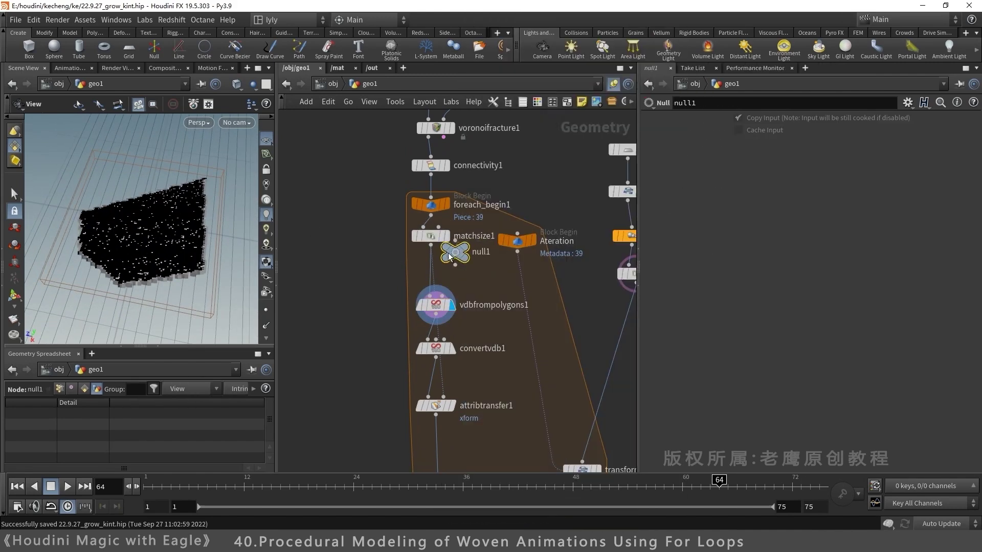
click(431, 277)
drag(431, 290, 437, 309)
click(448, 235)
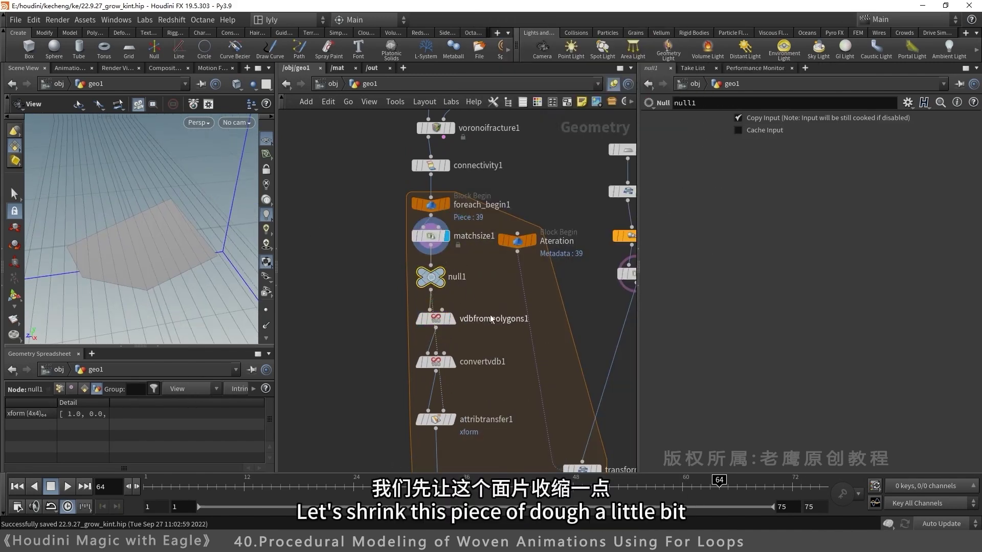
Move null1 and the nodes below it down, and insert a displayed PolyExtrude node between matchsize1 and null1.
middle_drag(492, 280, 490, 176)
drag(482, 328, 441, 224)
drag(498, 441, 438, 265)
click(458, 193)
key(Tab)
text(poex)
key(Return)
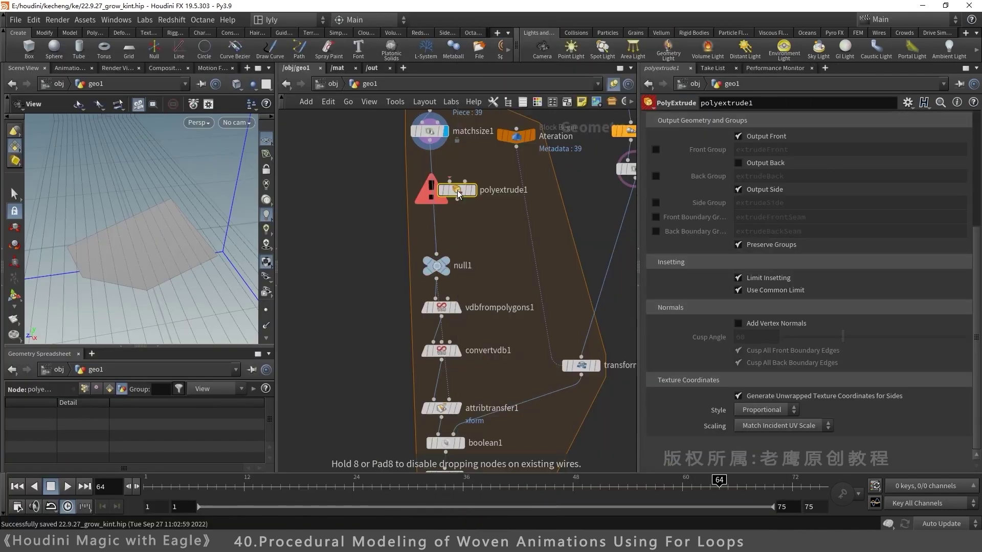
drag(458, 191, 431, 171)
click(446, 169)
Set polyextrude1's inset to 0.02 and enable its front group output, extrudeFront.
drag(977, 244, 977, 145)
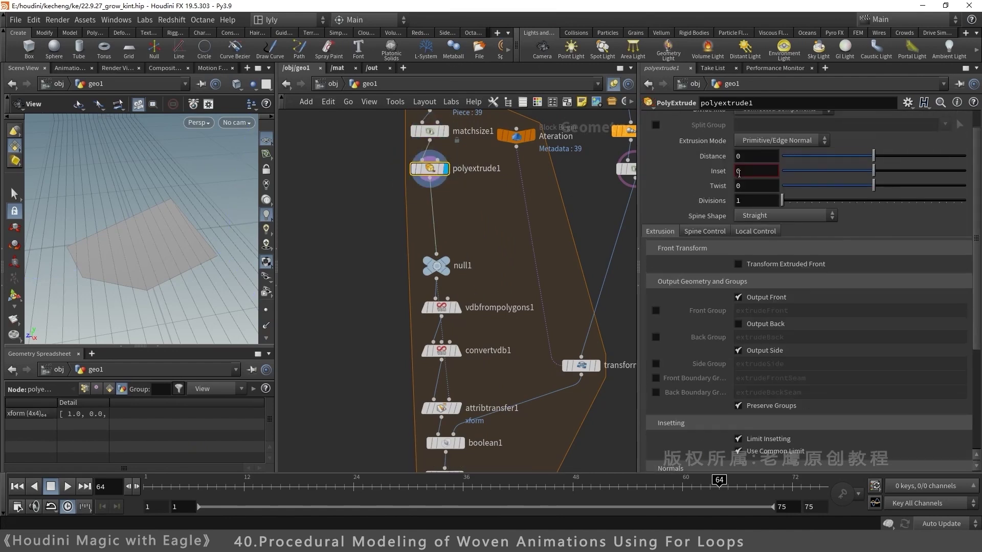
middle_drag(738, 172, 760, 193)
click(797, 307)
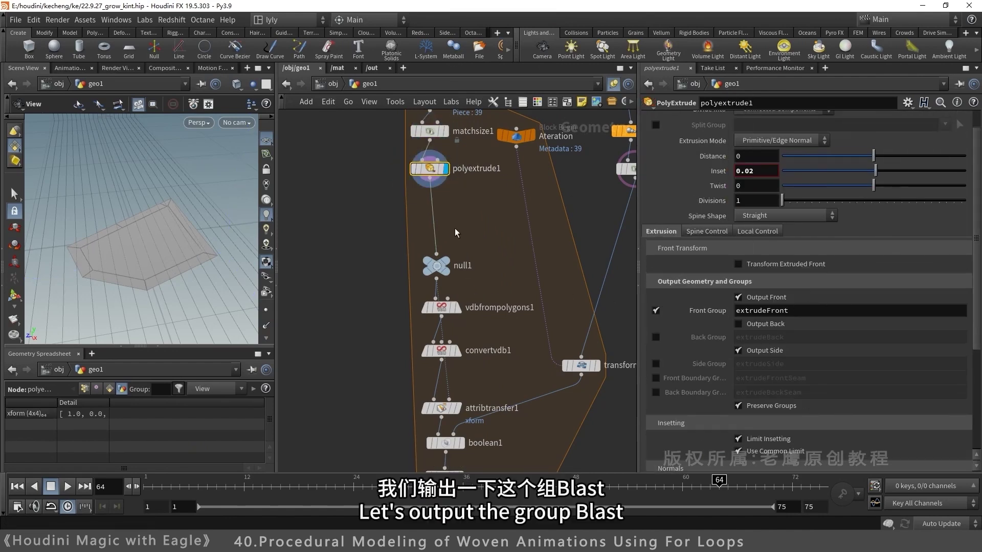
Insert a displayed Blast node between polyextrude1 and null1 that deletes everything outside the extrudeFront group.
key(Tab)
text(bla)
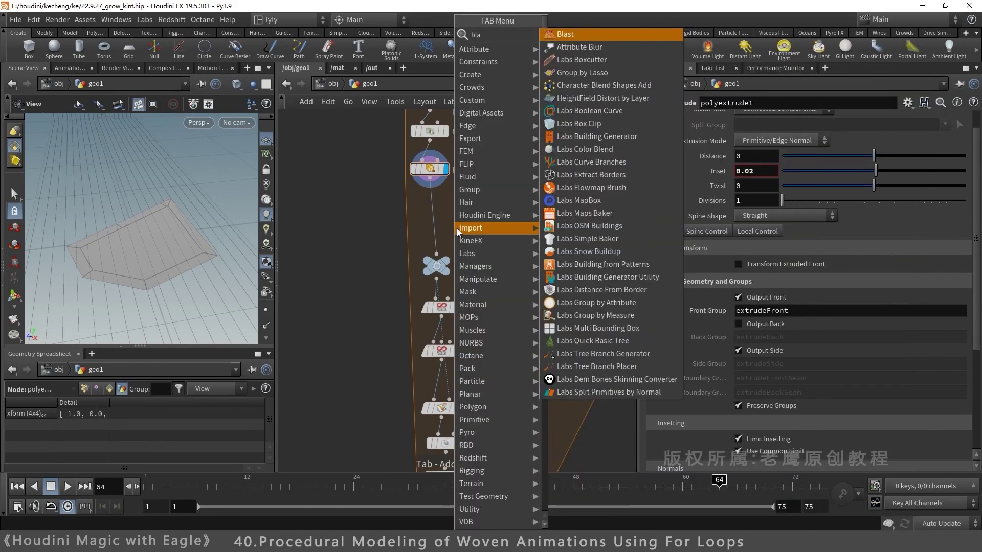
key(Return)
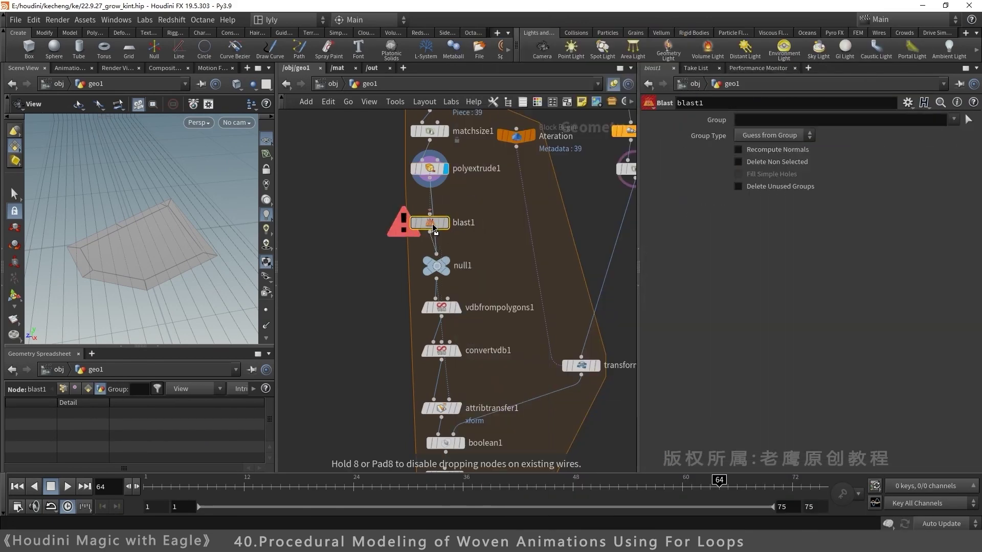
click(434, 228)
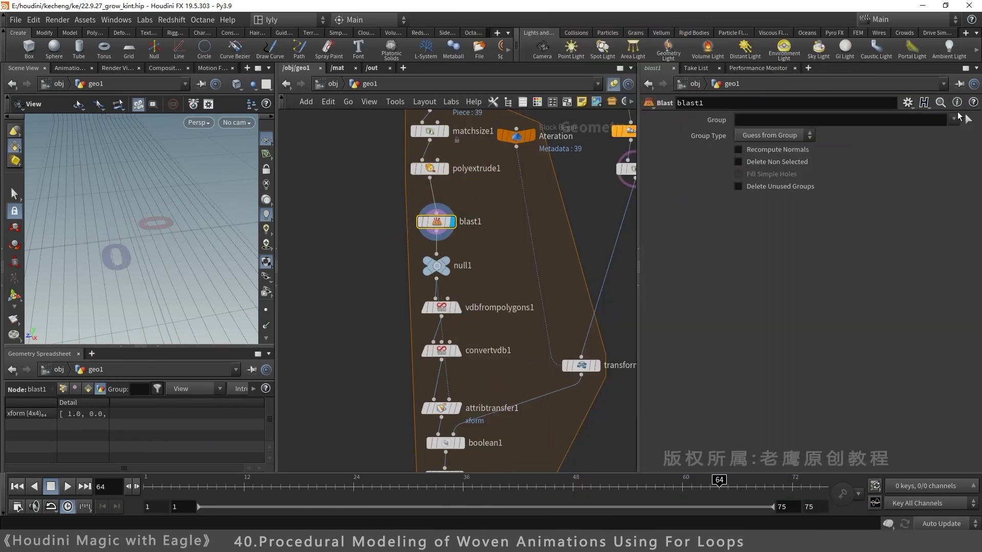
click(932, 134)
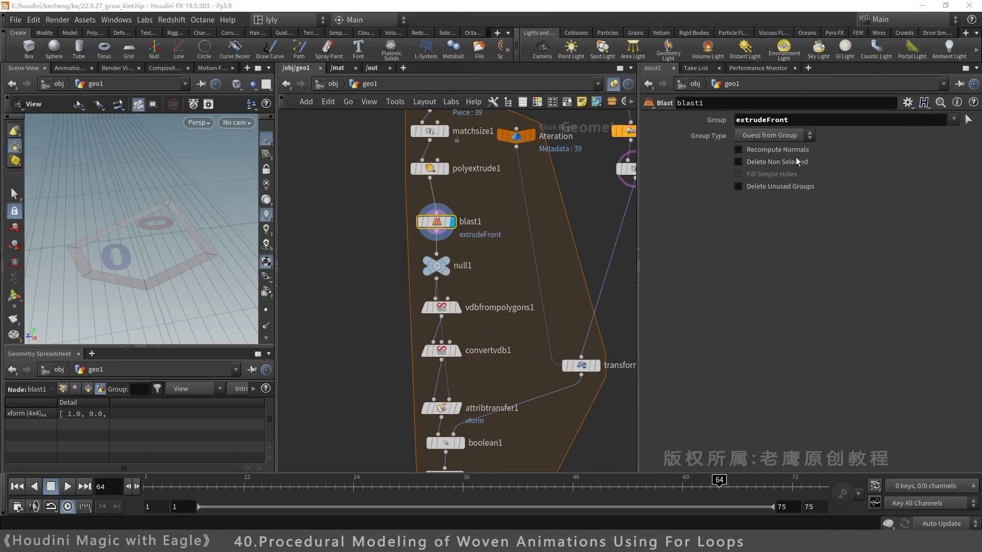
click(765, 166)
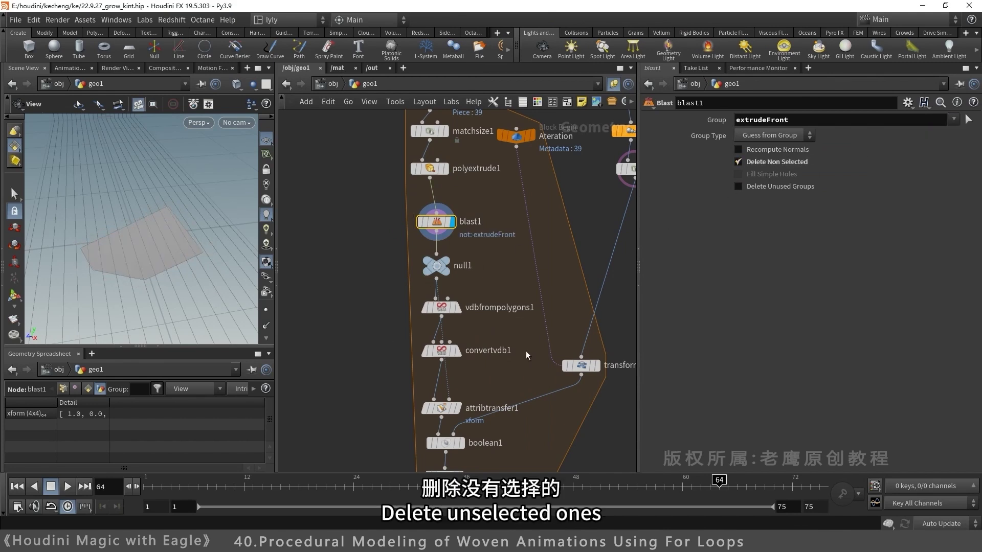
Display convertvdb1 and inspect the converted mesh of the inset piece.
middle_drag(518, 318, 521, 246)
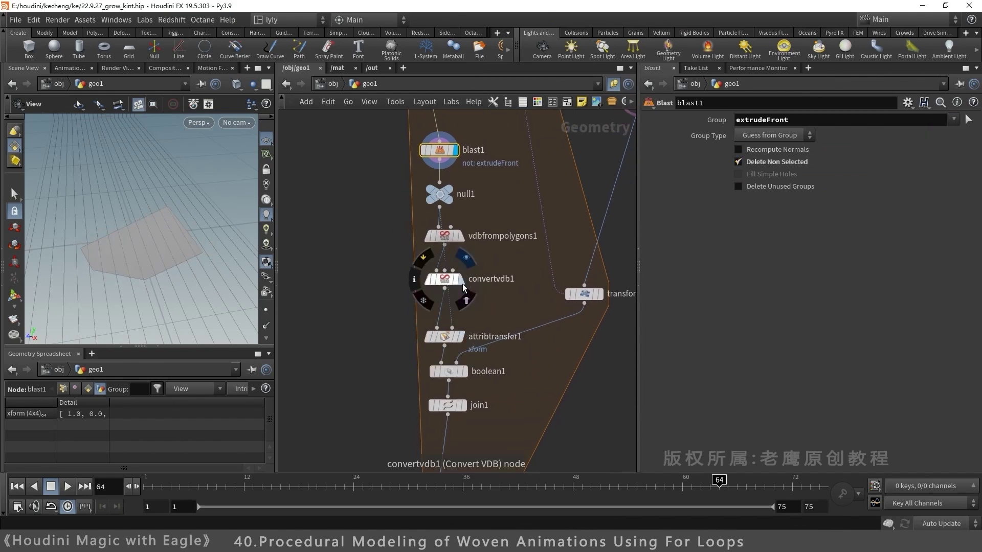
click(459, 279)
click(443, 279)
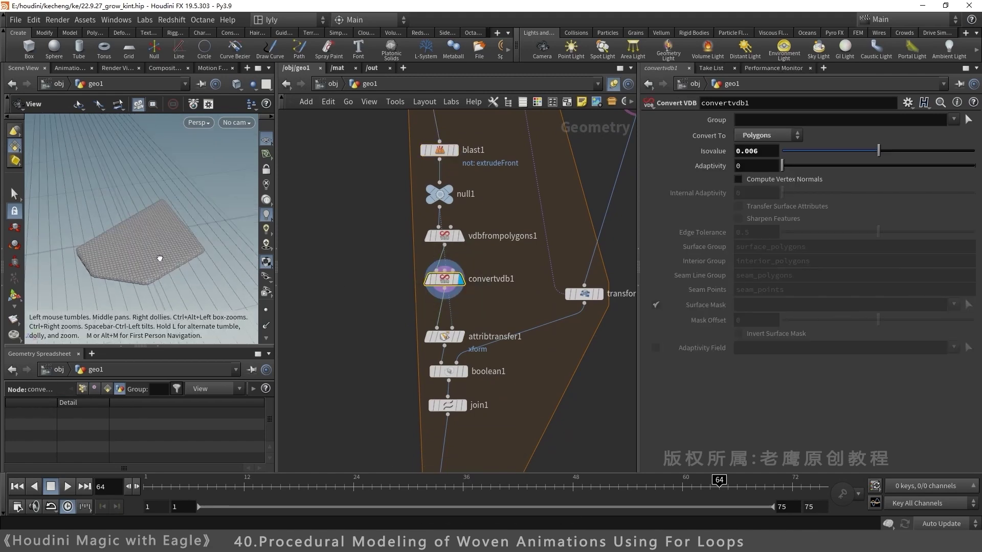
scroll(160, 258, up, 5)
scroll(176, 251, down, 3)
mouse_move(193, 246)
mouse_down()
mouse_move(190, 258)
mouse_move(194, 247)
mouse_up()
Display matchsize3 and foreach_end1 to check the gaps between the zigzag patches.
middle_drag(495, 384, 539, 128)
click(490, 205)
click(475, 204)
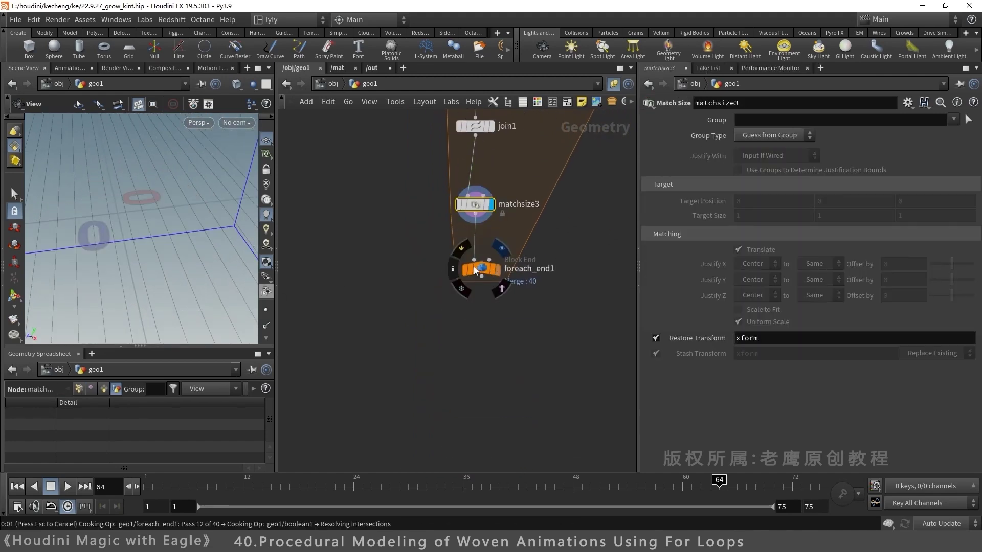
click(479, 270)
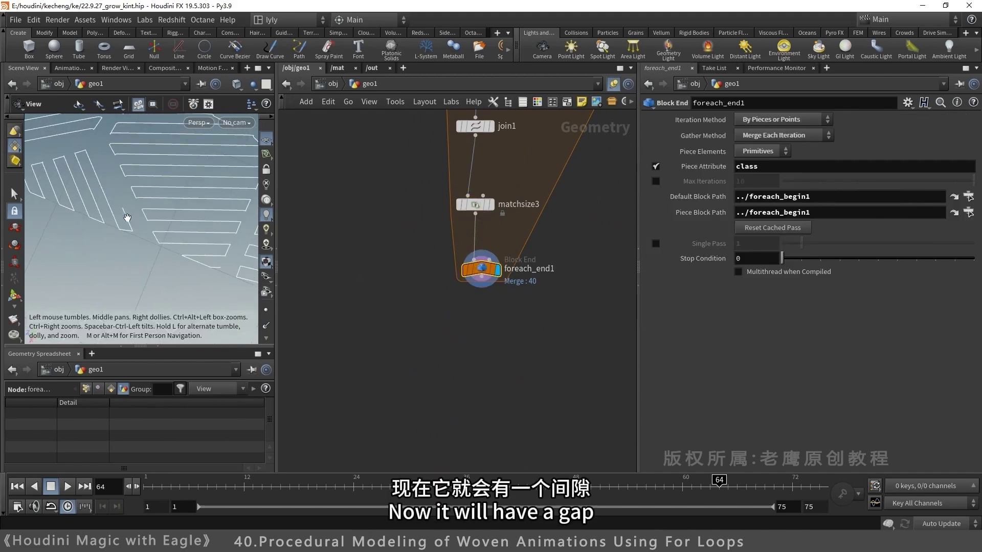
Set polyextrude1's inset to 0.01, check the narrower gaps on the letter, and save the file.
middle_drag(566, 190, 578, 448)
middle_drag(525, 192, 512, 298)
click(456, 196)
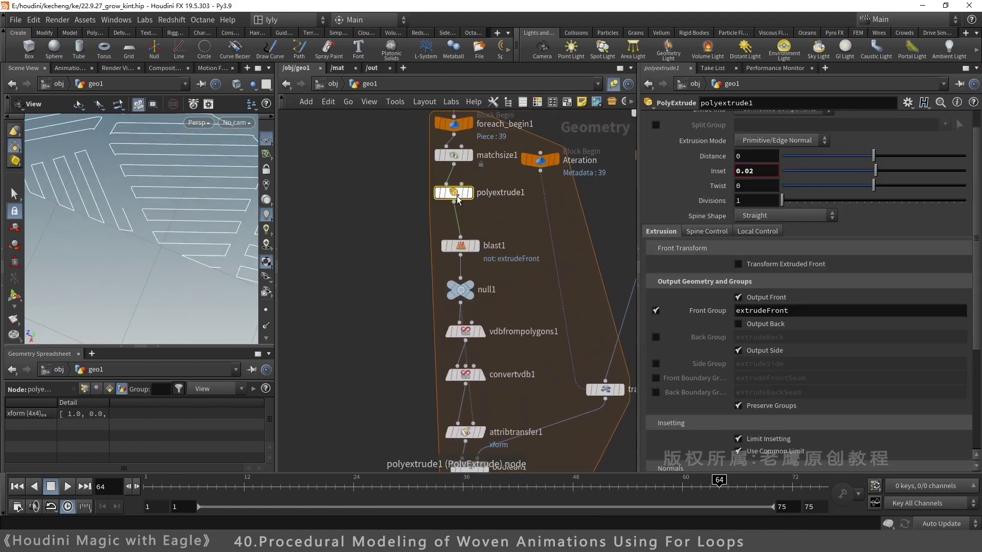
click(749, 172)
text(0.01)
key(Return)
drag(68, 214, 205, 199)
middle_drag(590, 239, 397, 312)
key(ctrl+s)
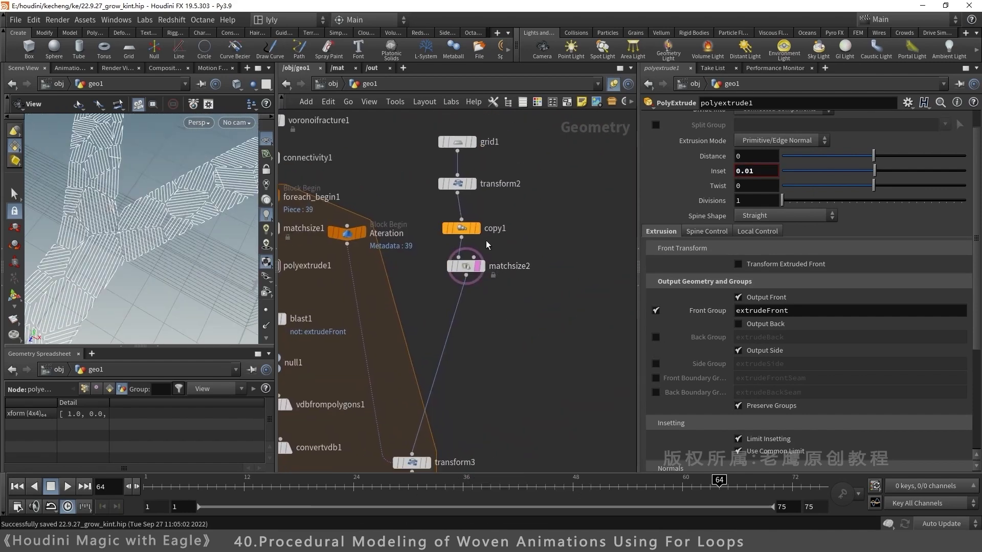
Set copy1's total number to 30 and save the file.
click(463, 229)
click(758, 150)
text(30)
key(Return)
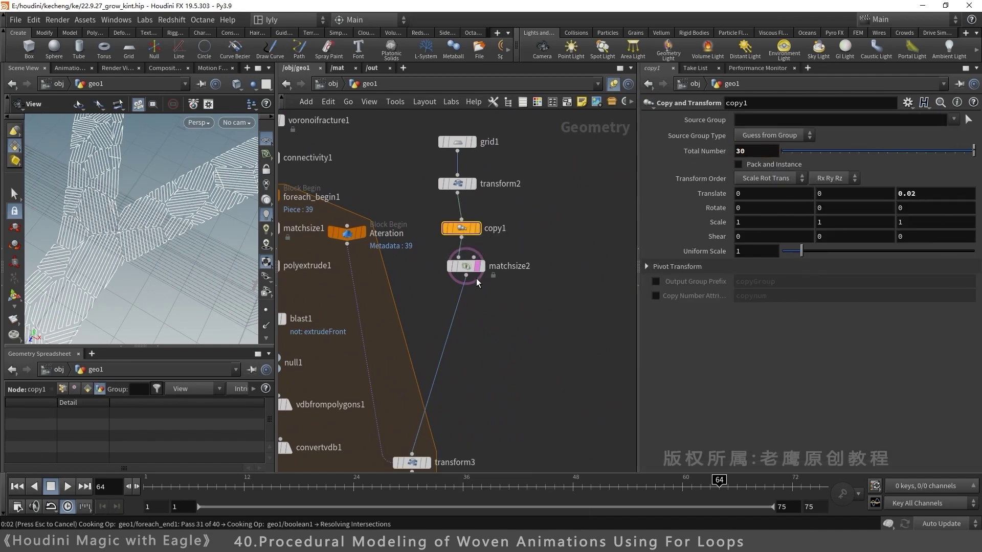
key(ctrl+s)
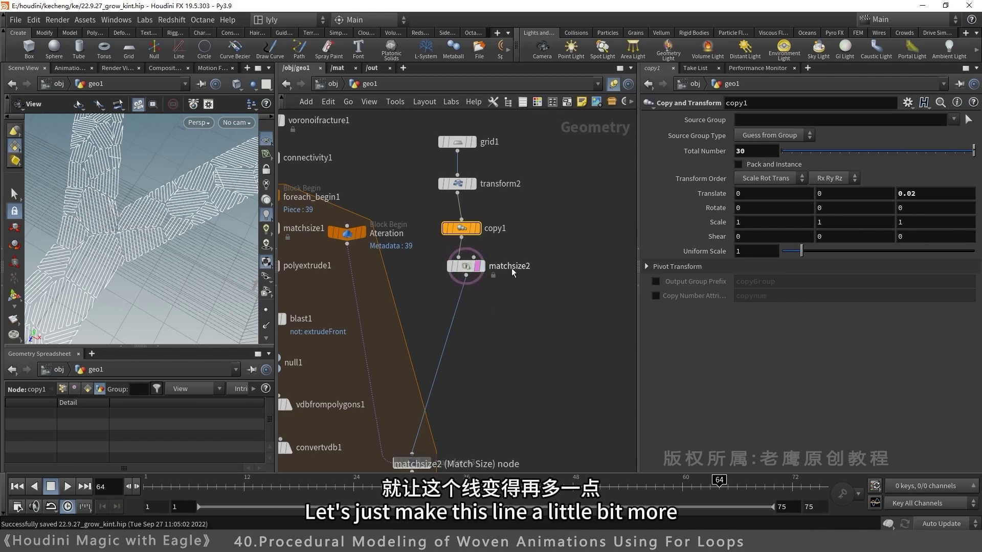
Set copy1's Z translation to 0.015 and examine the edges of the line patches on the letter.
drag(913, 197, 912, 197)
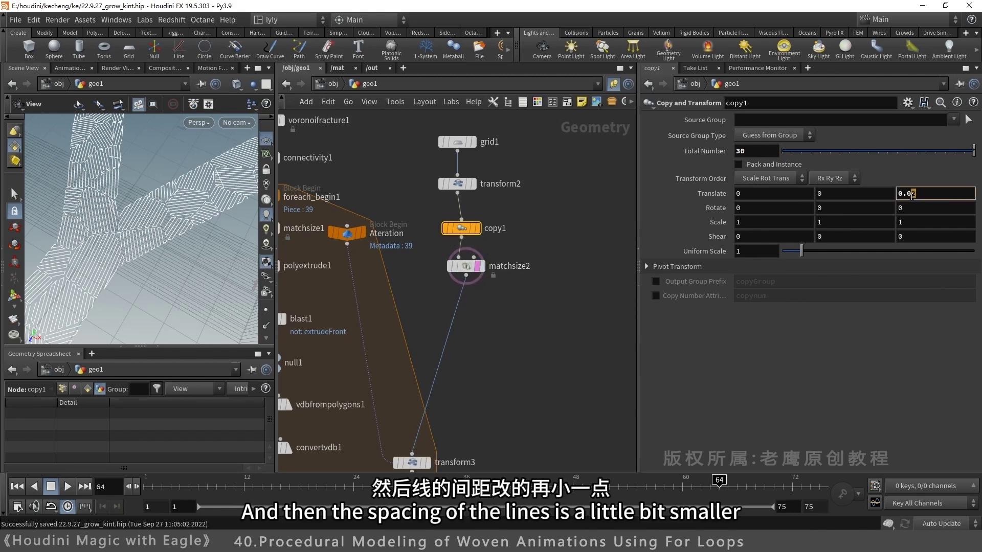
text(15)
scroll(224, 221, up, 6)
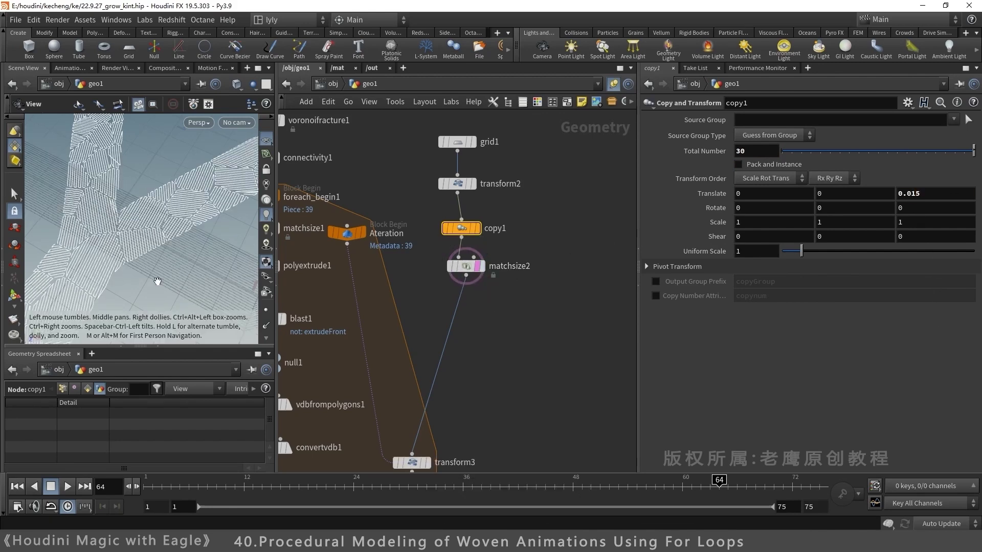
scroll(224, 221, down, 10)
scroll(178, 228, up, 4)
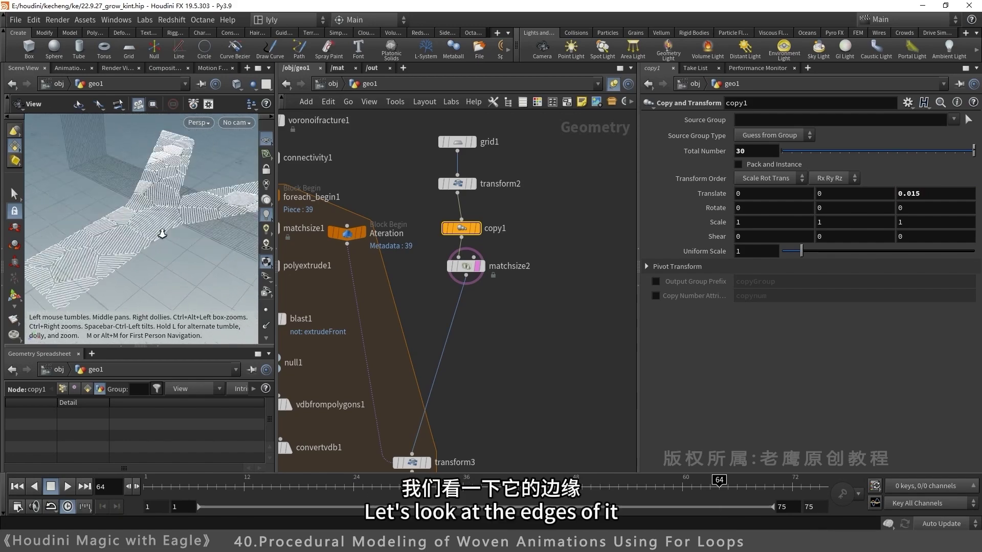
drag(177, 228, 237, 230)
scroll(236, 230, up, 3)
drag(153, 241, 49, 278)
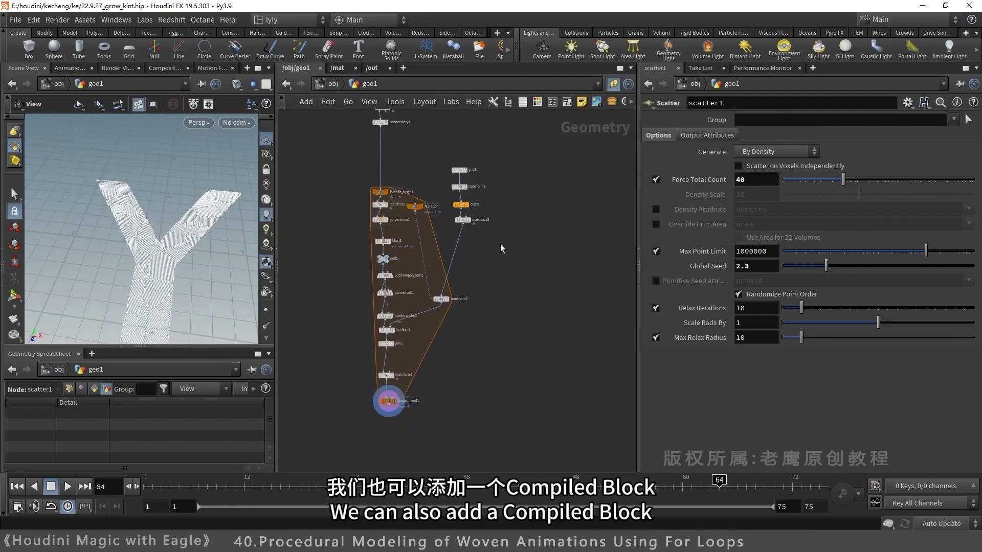
Add a Compile Block around the loop, with compile_begin1 above foreach_begin1 and compile_end1 fed by foreach_end1.
key(Tab)
text(comp)
key(Return)
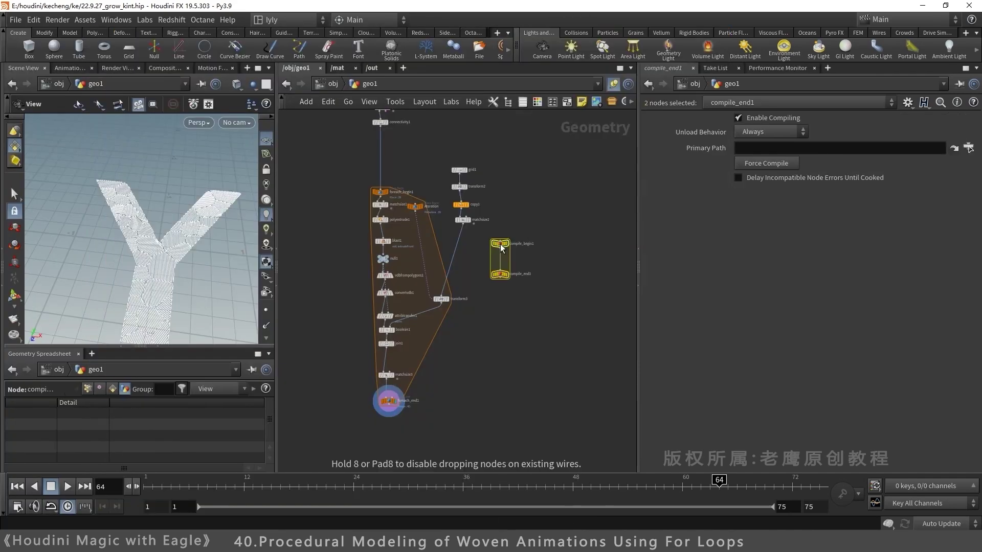
click(504, 245)
drag(501, 275, 400, 428)
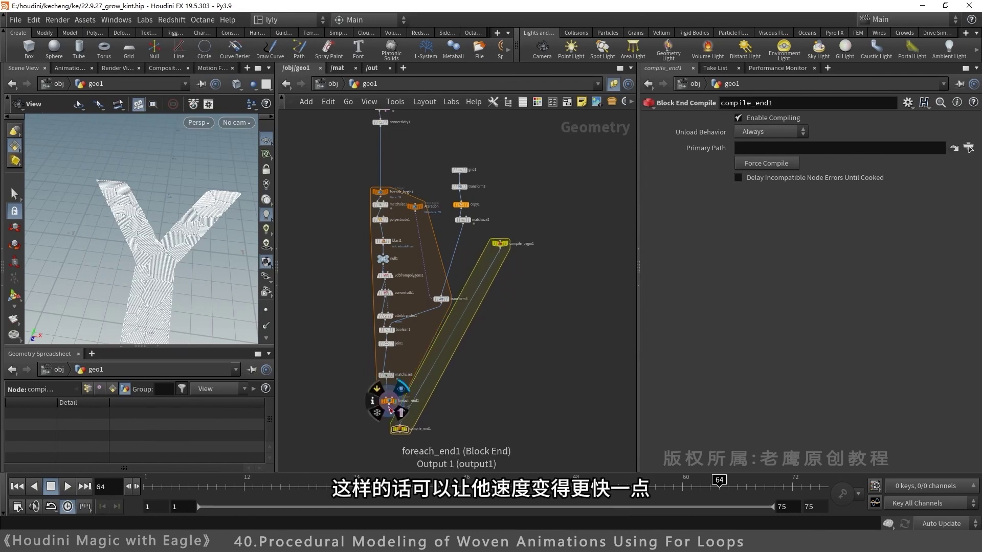
click(392, 409)
click(499, 247)
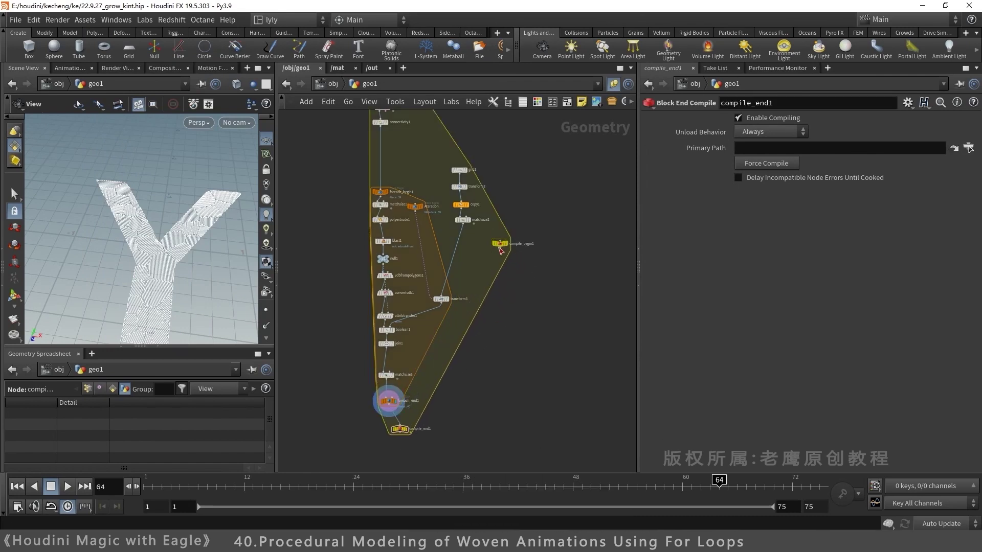
drag(499, 246, 396, 170)
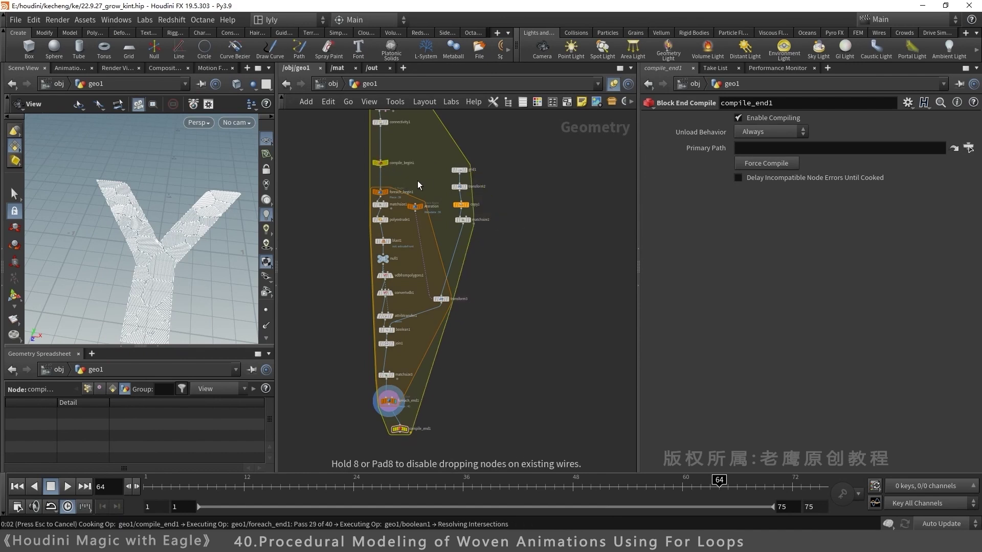
Enable Multithread when Compiled on foreach_end1, display compile_end1, and save the file.
click(390, 403)
click(739, 272)
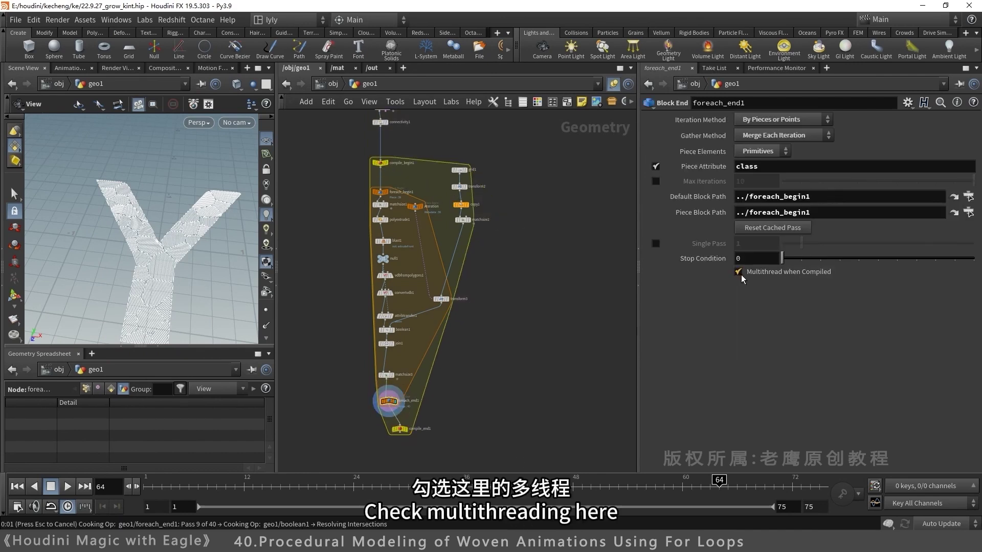
mouse_move(401, 434)
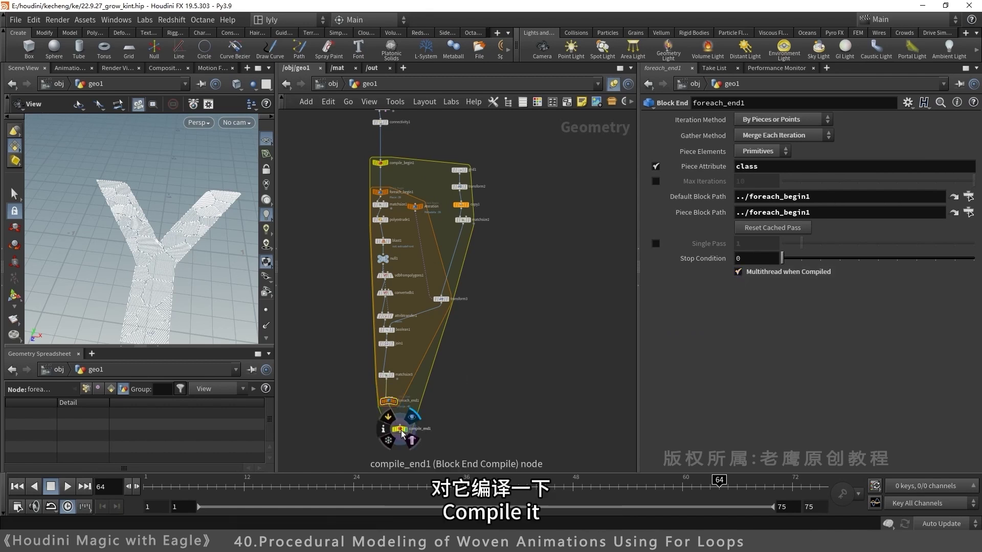
drag(402, 433, 394, 428)
key(ctrl+s)
Set scatter1's global seed to 5.44 to vary the fracture pattern of the letter.
middle_drag(506, 185, 530, 272)
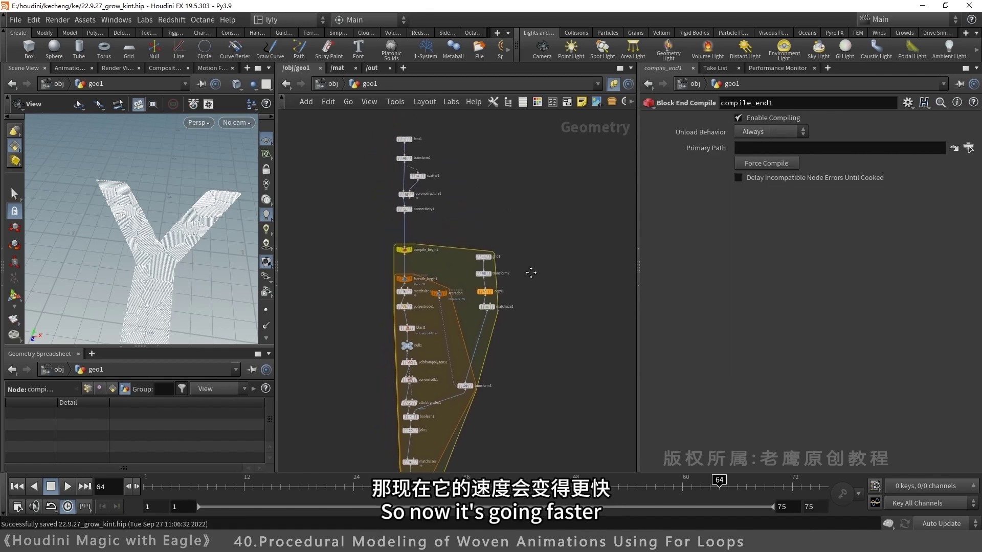
scroll(471, 167, up, 2)
middle_drag(464, 162, 497, 225)
click(422, 244)
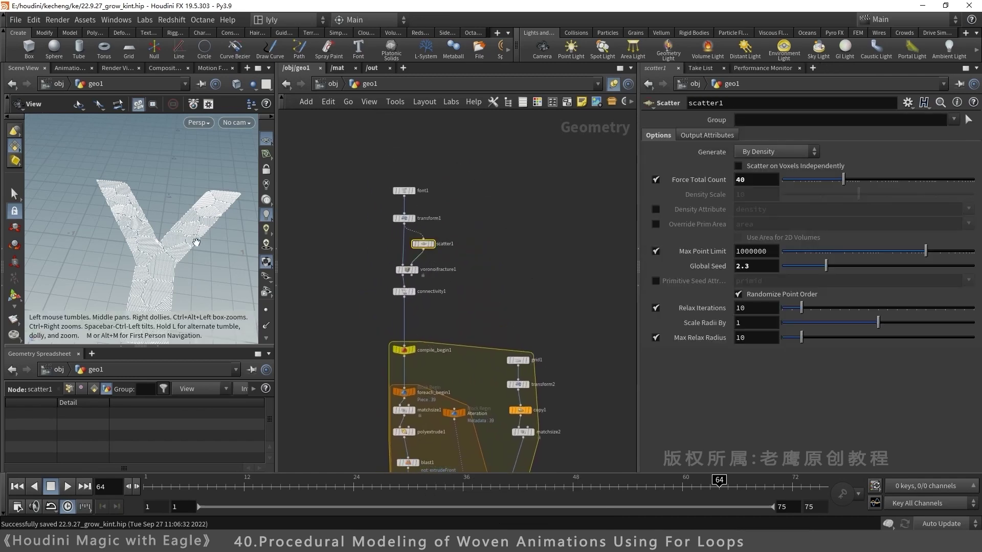
click(862, 266)
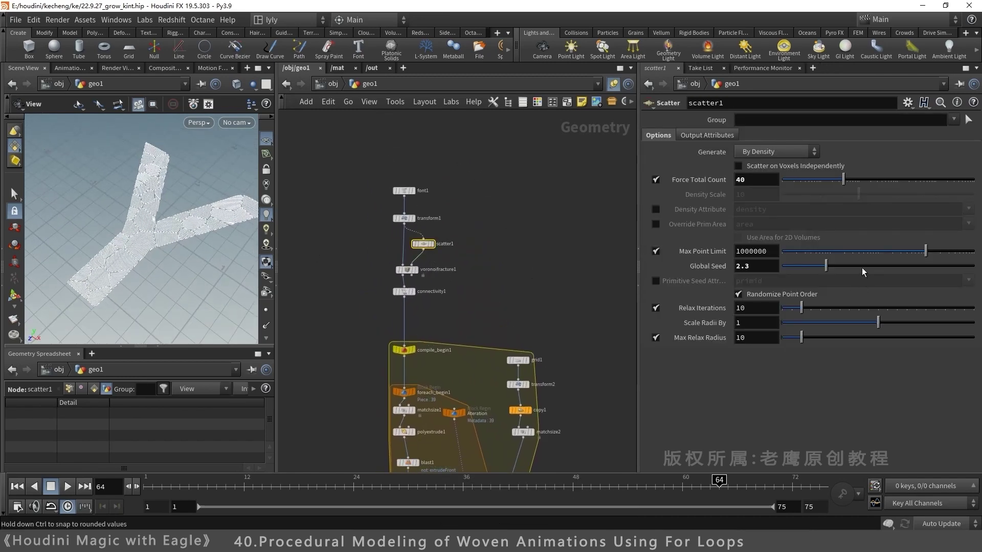
scroll(185, 255, up, 4)
drag(186, 279, 175, 179)
drag(805, 267, 886, 274)
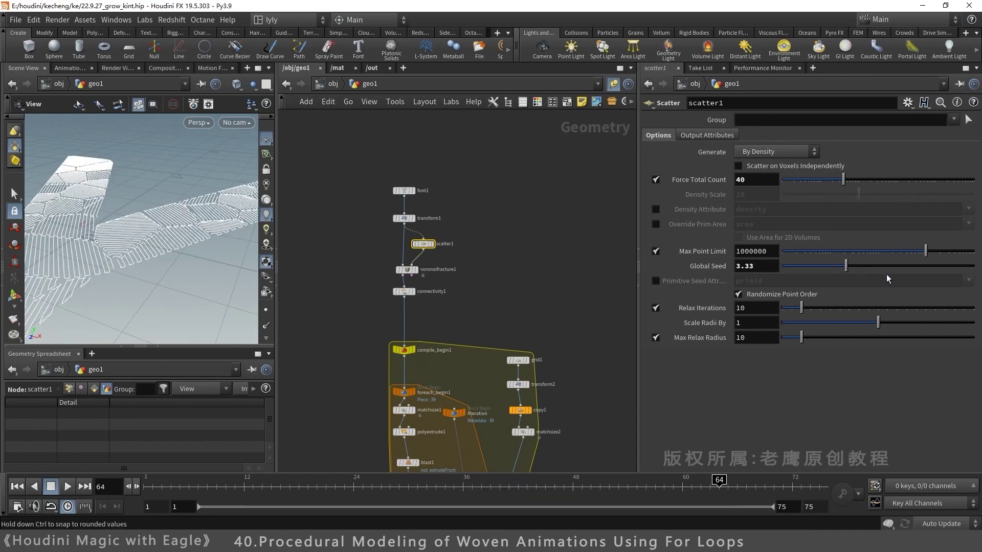
Widen the viewport and examine the new line pattern across the whole letter from several angles.
scroll(181, 210, down, 8)
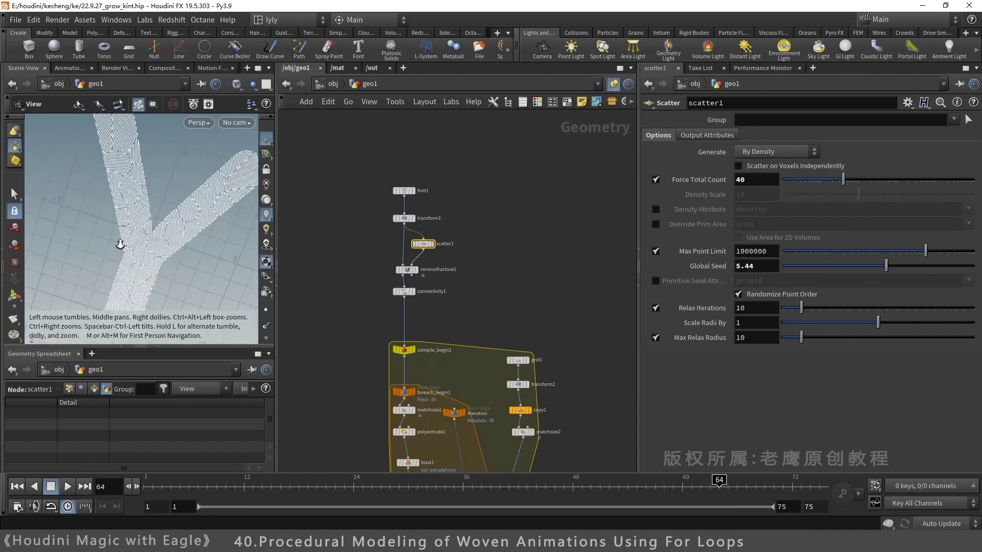
drag(191, 199, 164, 213)
right_drag(164, 213, 287, 191)
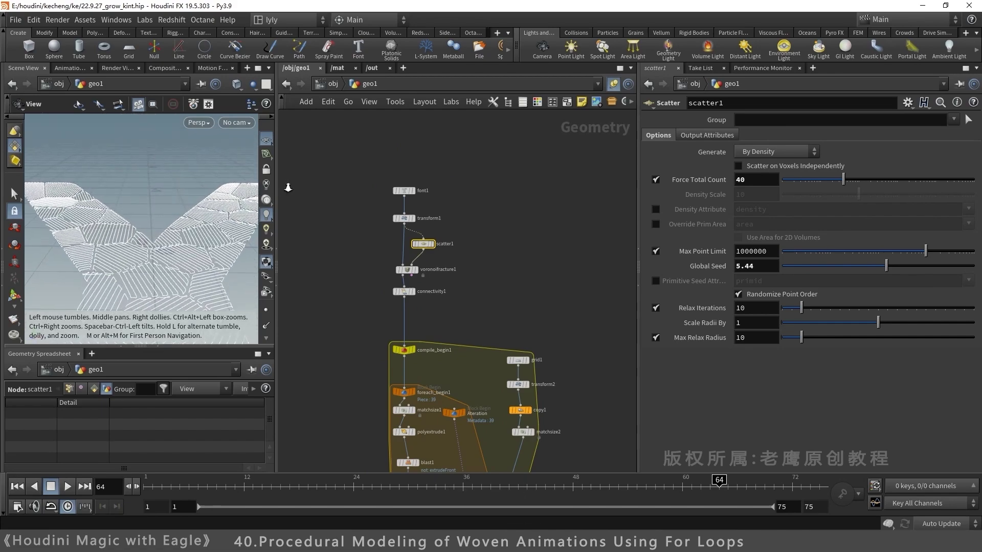
middle_drag(200, 132, 205, 175)
drag(276, 215, 433, 230)
drag(341, 252, 278, 224)
right_drag(233, 167, 232, 259)
drag(233, 259, 270, 250)
right_drag(270, 250, 252, 239)
middle_drag(252, 239, 269, 208)
drag(269, 208, 309, 183)
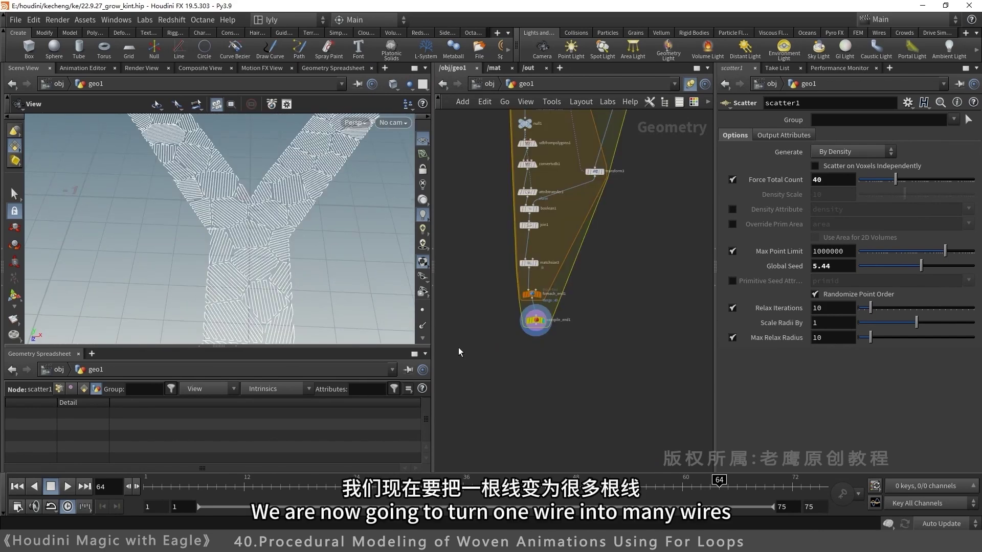
Add a Null node below compile_end1, rename it Out_one_line, and save the file.
key(Tab)
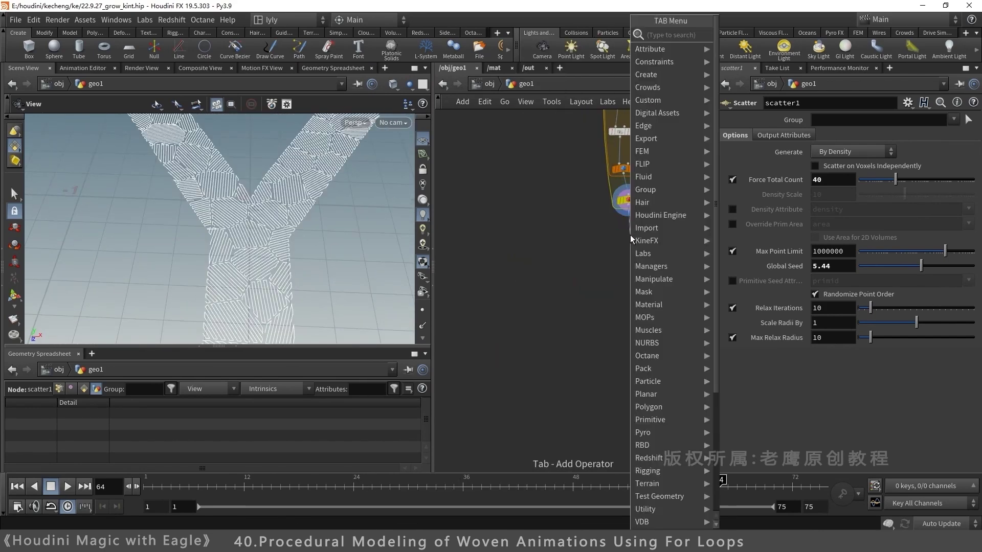
text(null)
key(Return)
click(630, 234)
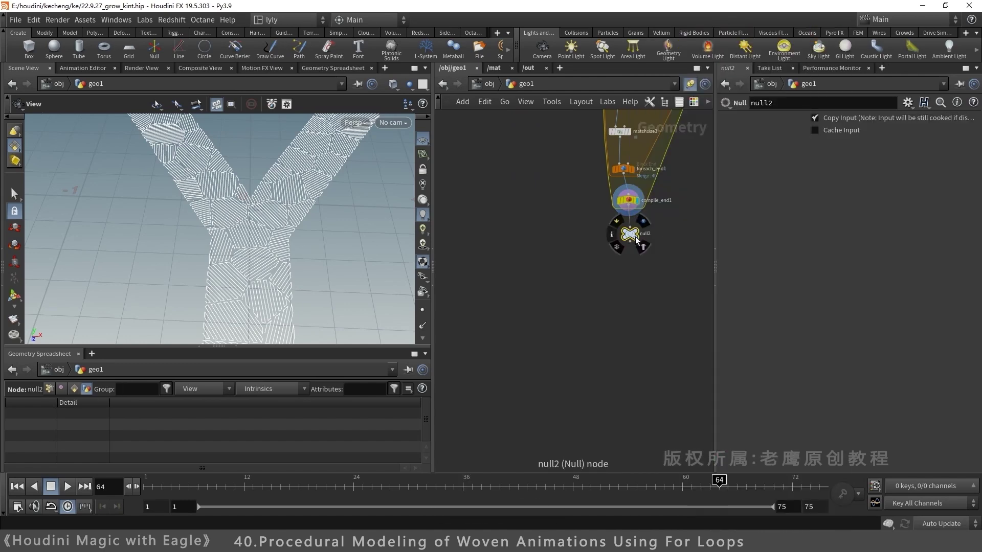
double_click(645, 234)
text(Out)
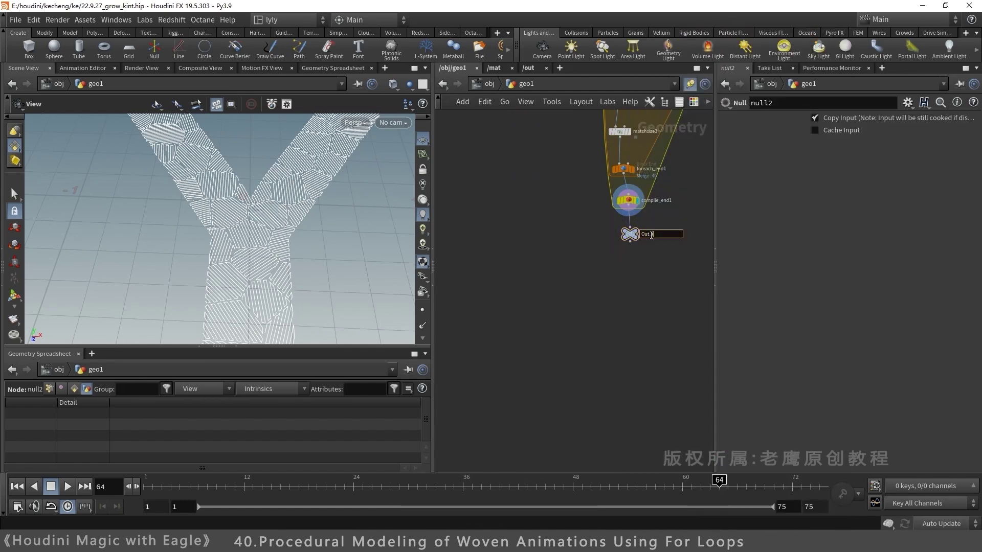
text(_one_line)
key(Return)
key(ctrl+s)
Add a separate Line node beside Out_one_line.
key(Tab)
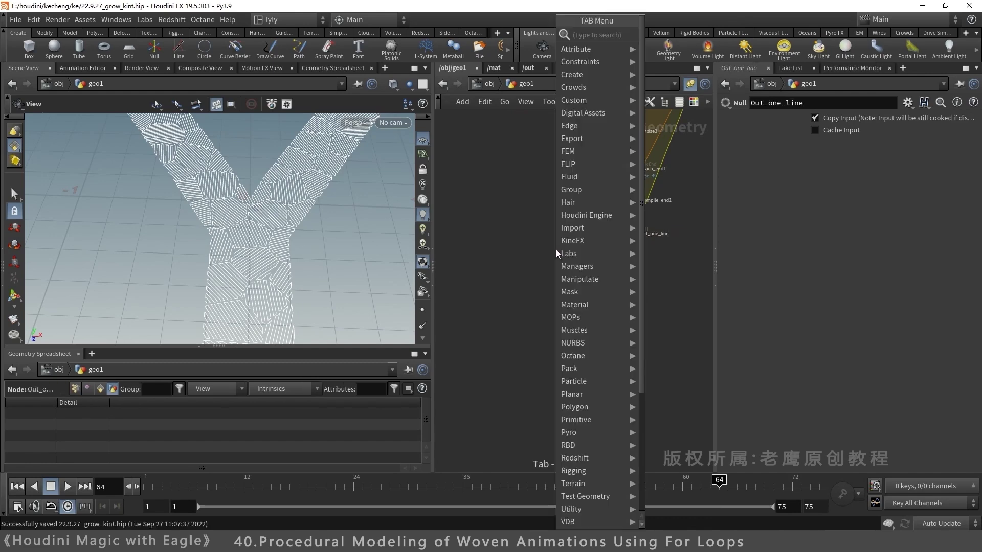
text(line)
key(Return)
click(557, 250)
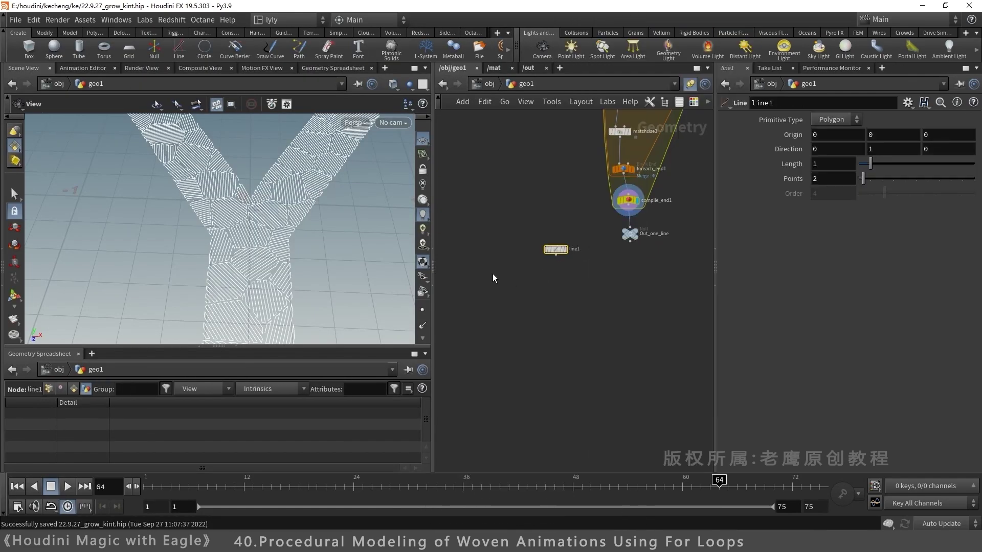
Add a Circle node beside line1 and set its orientation to ZX Plane.
key(Tab)
text(cir)
key(Return)
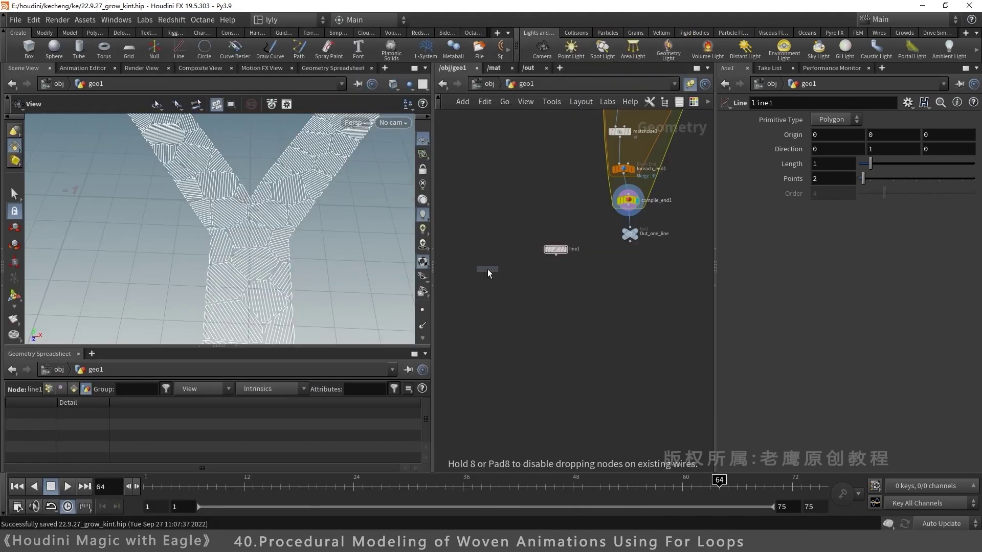
click(487, 269)
click(837, 136)
click(831, 180)
click(496, 269)
Add a Scatter node, wire it below circle1, display it, and set its Force Total Count to 8.
key(Tab)
text(sca)
key(Return)
click(557, 277)
click(493, 274)
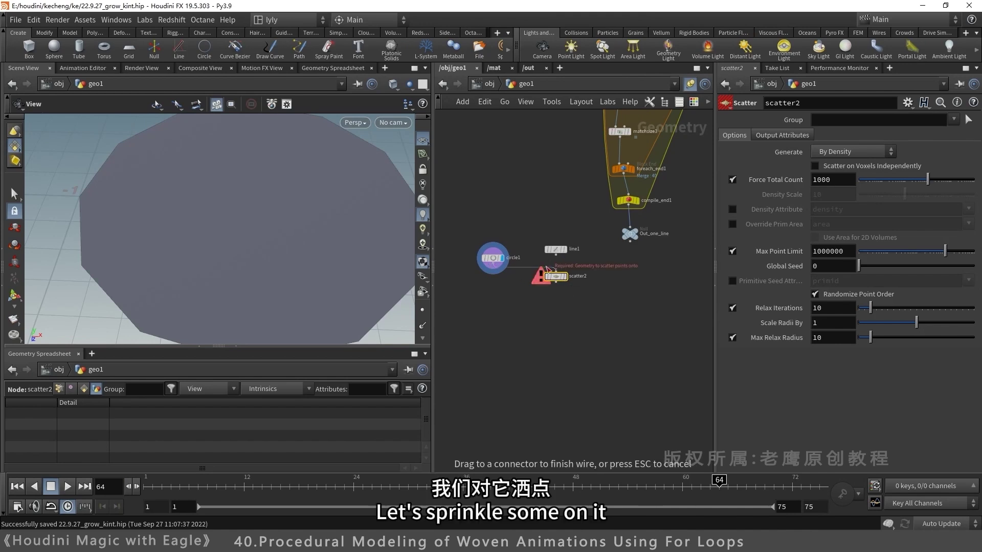
click(556, 271)
drag(566, 280, 500, 300)
click(498, 297)
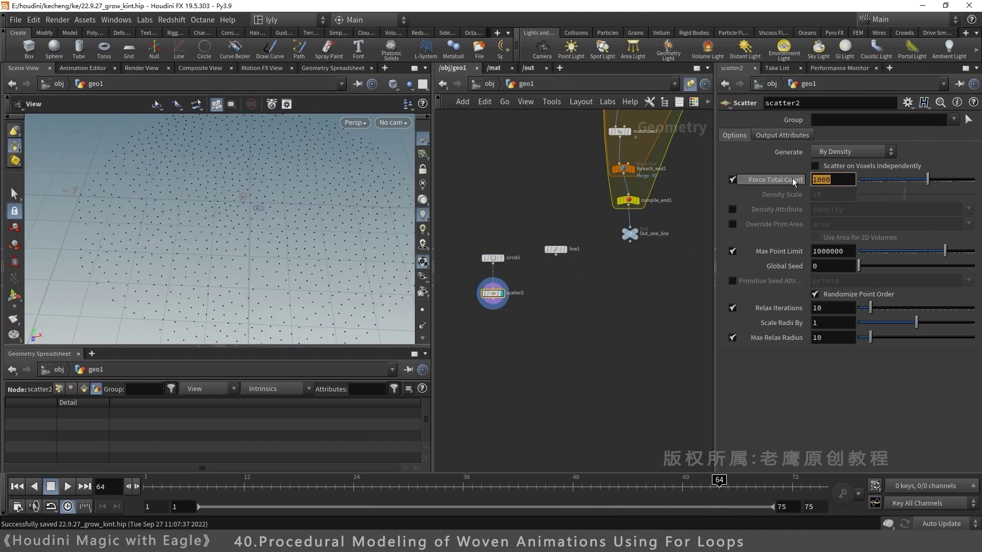
text(8)
key(Return)
Set circle1's uniform scale to 0.1.
click(492, 257)
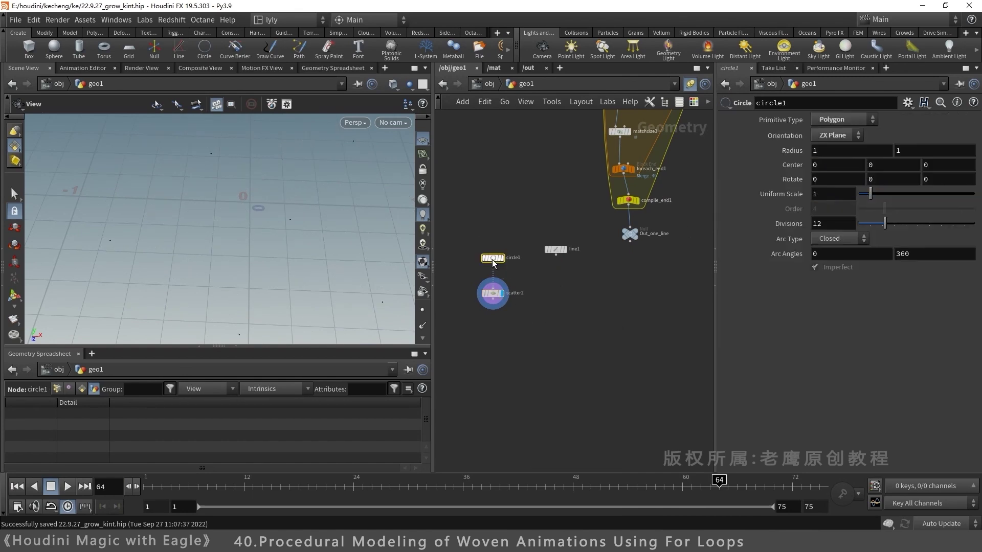
click(823, 194)
text(0.)
Add a Copy to Points node that copies line1 onto the scatter2 points, tidy the node group, and display the result.
key(Tab)
text(copp)
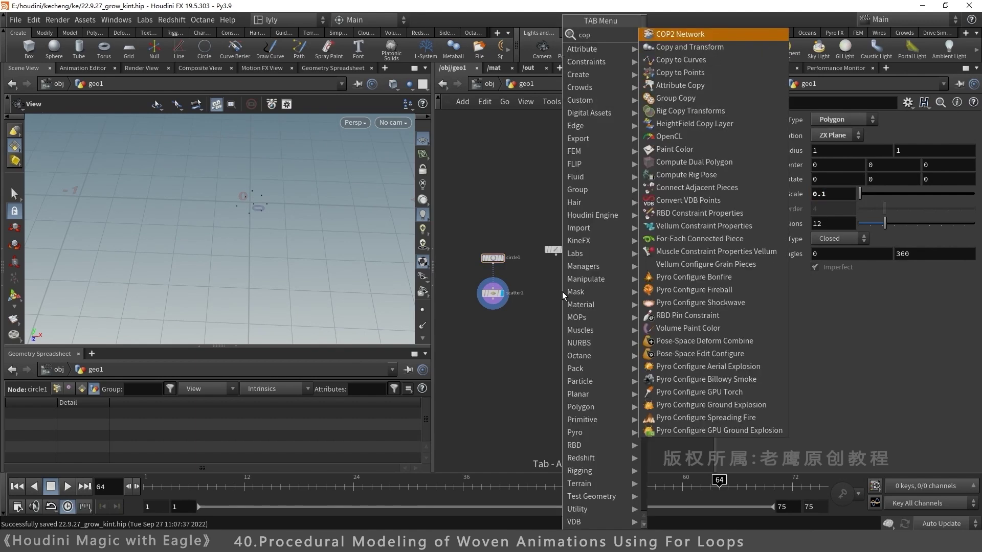
key(Return)
click(562, 292)
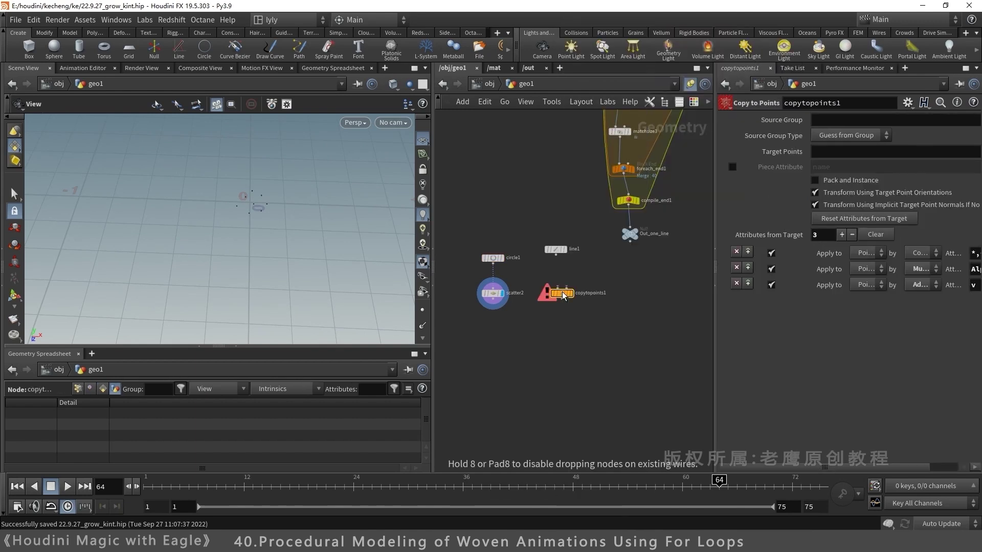
drag(556, 254, 560, 306)
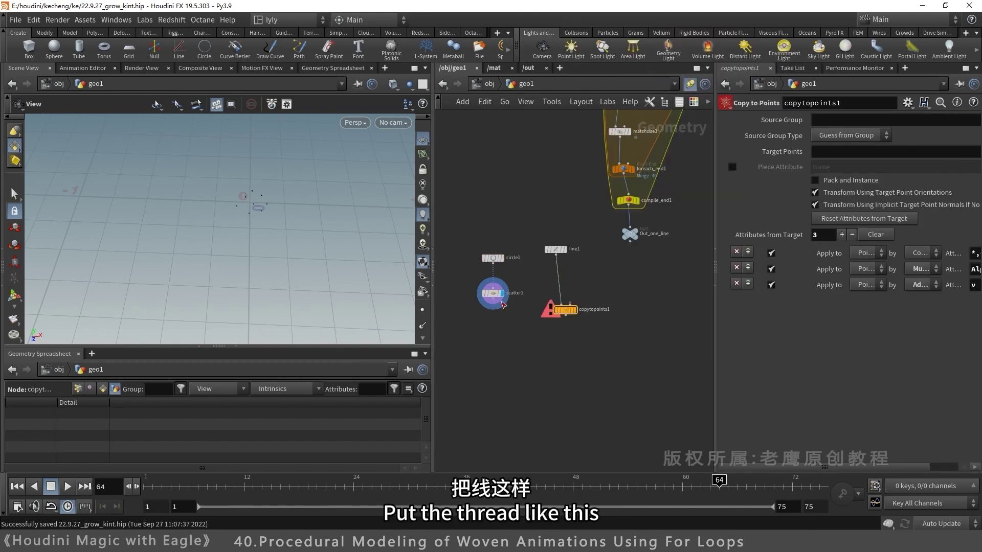
drag(493, 302, 571, 305)
drag(471, 224, 581, 283)
drag(609, 344, 530, 227)
drag(579, 248, 515, 216)
click(552, 281)
click(511, 277)
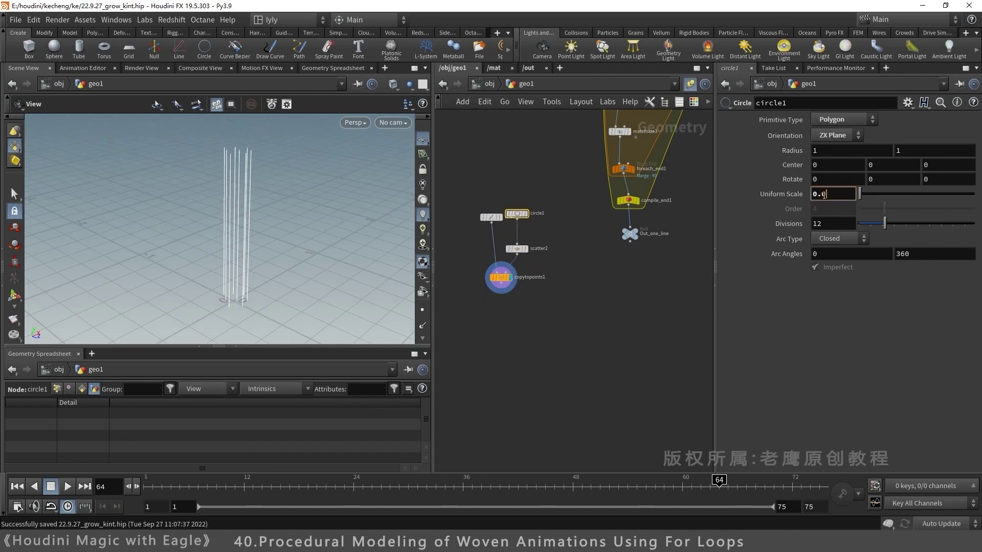
Reduce circle1's uniform scale to 0.01 to pull the copied lines closer together.
key(Return)
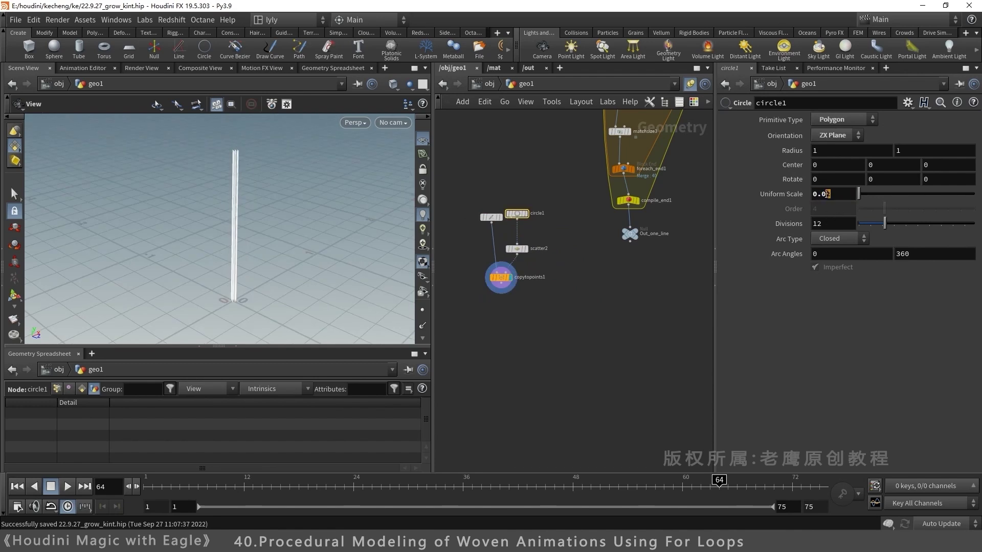
text(1)
key(Return)
right_drag(236, 287, 389, 254)
Set line1's point count to 200.
click(492, 218)
drag(826, 179, 756, 192)
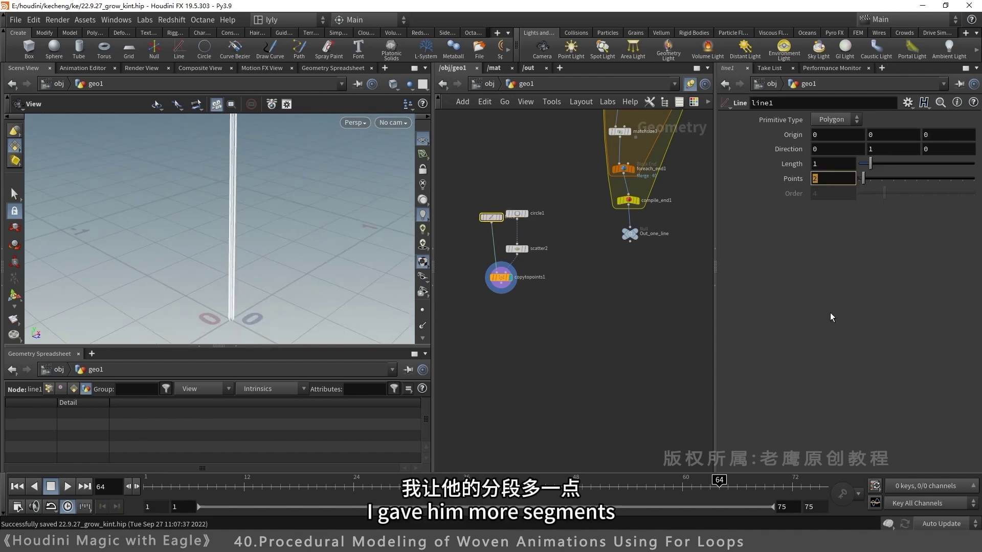
text(200)
key(Return)
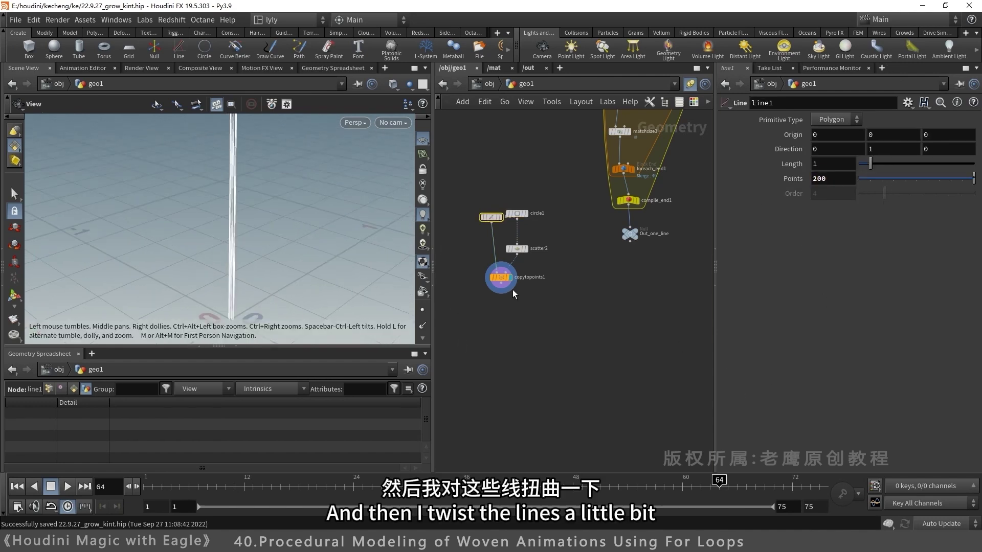
Add a Bend node below copytopoints1, display it, and set its capture direction to 0, 1, 0.
key(Tab)
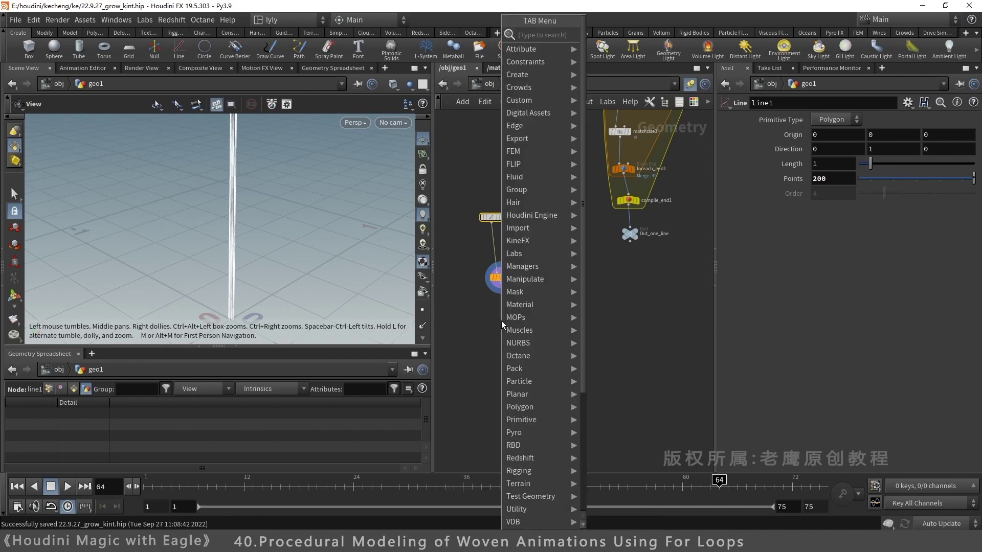
text(bend)
key(Return)
click(501, 321)
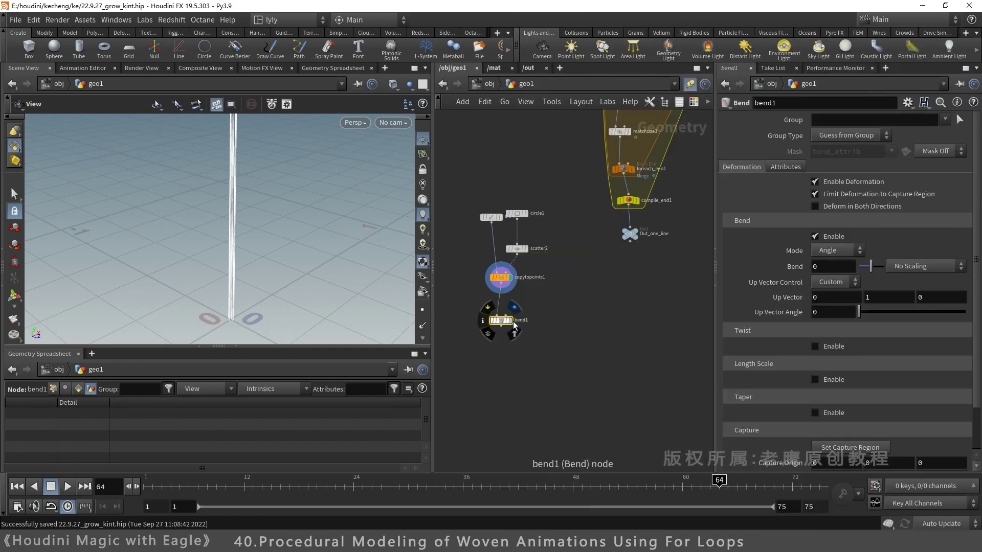
scroll(906, 441, down, 3)
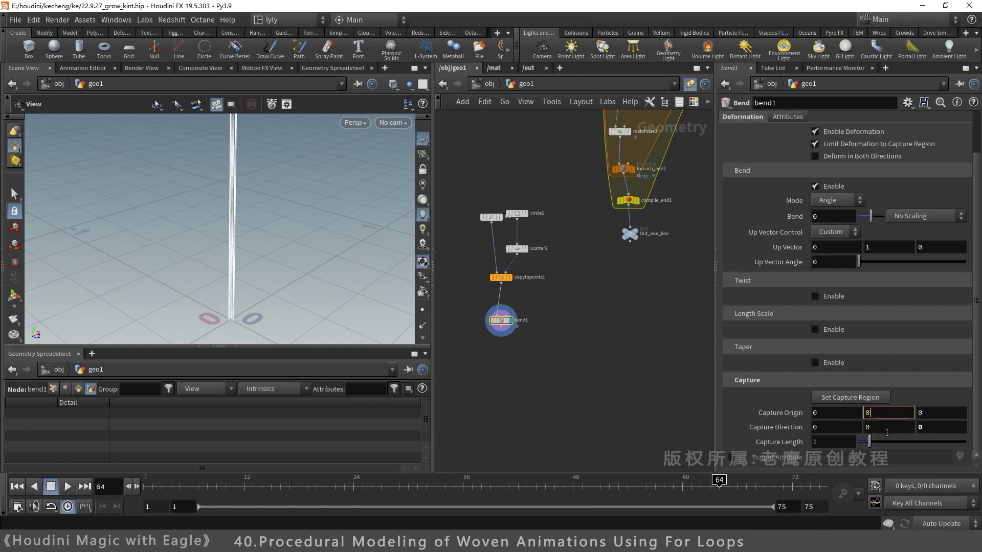
key(Return)
Enable Twist on bend1 and raise the twist angle to 1000 and on to 10000 degrees.
scroll(862, 334, up, 2)
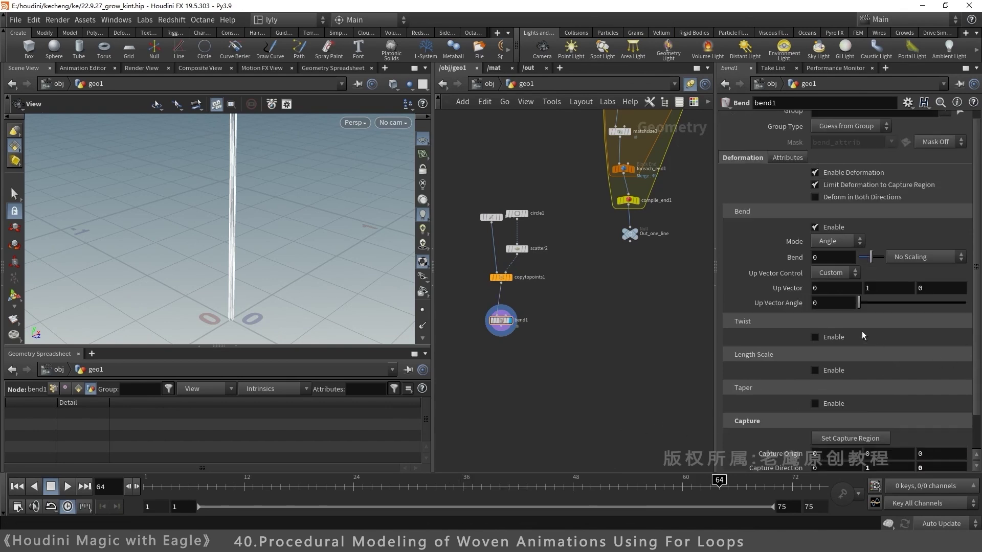
click(814, 337)
drag(859, 352, 901, 354)
text(1000)
key(Return)
drag(230, 180, 239, 99)
click(815, 352)
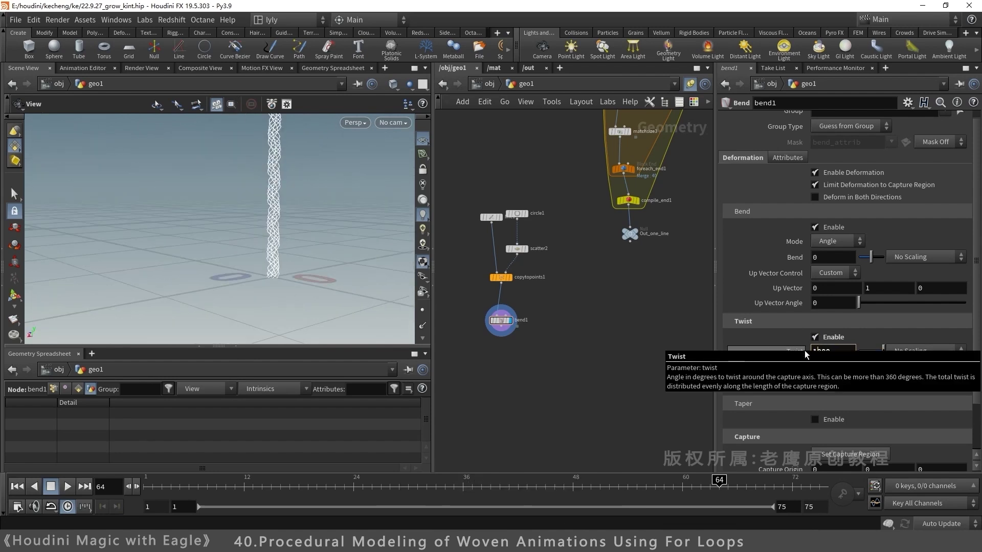
text(0000)
key(Return)
drag(271, 180, 271, 215)
Increase line1's point count to 600 for a smoother twist.
click(492, 217)
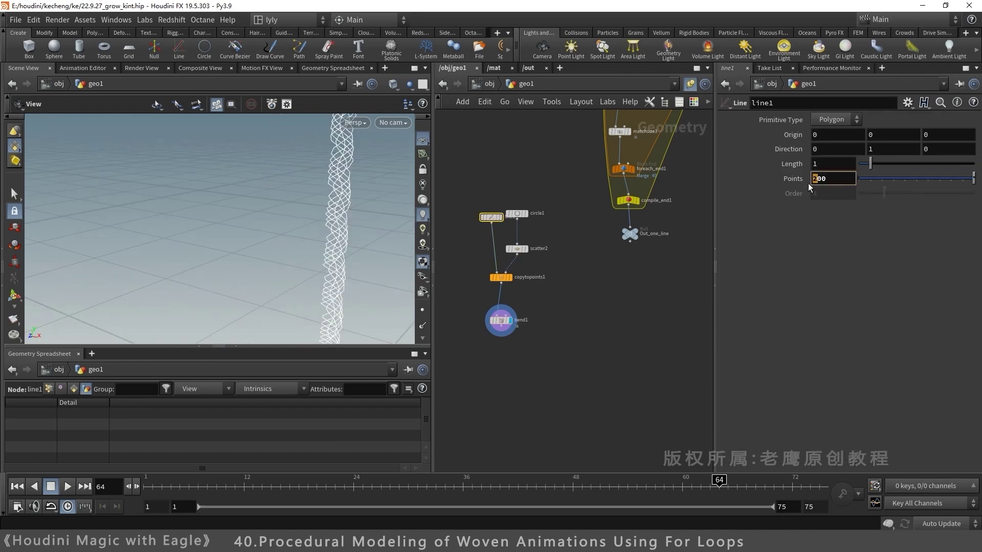
text(6)
key(Return)
drag(312, 230, 385, 208)
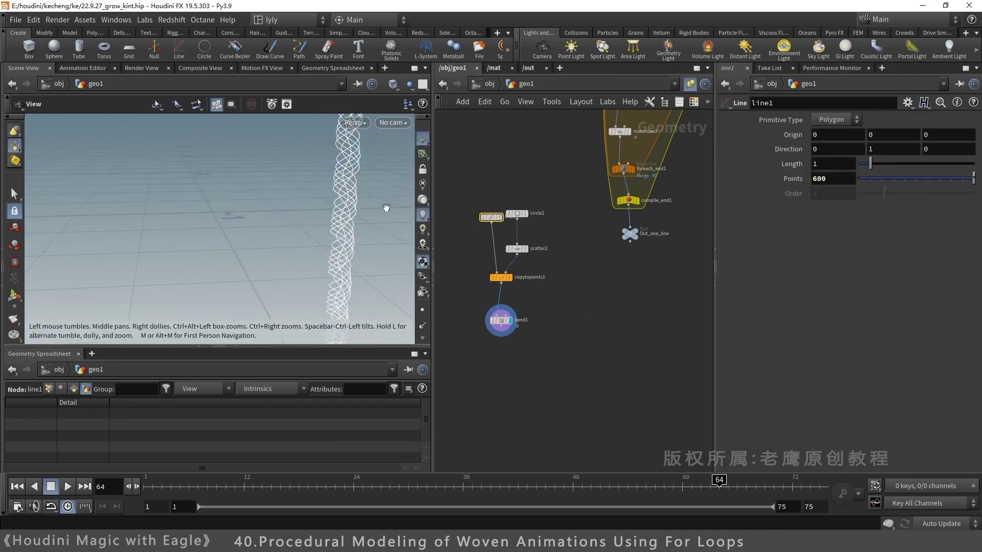
Lower bend1's twist angle to 5000 degrees.
click(503, 323)
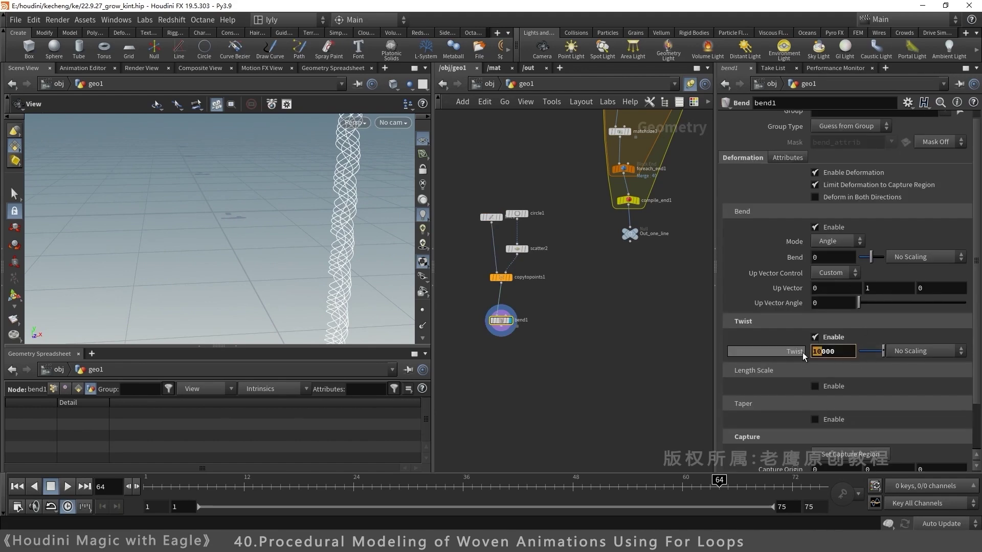
text(5)
key(Return)
right_drag(324, 209, 199, 234)
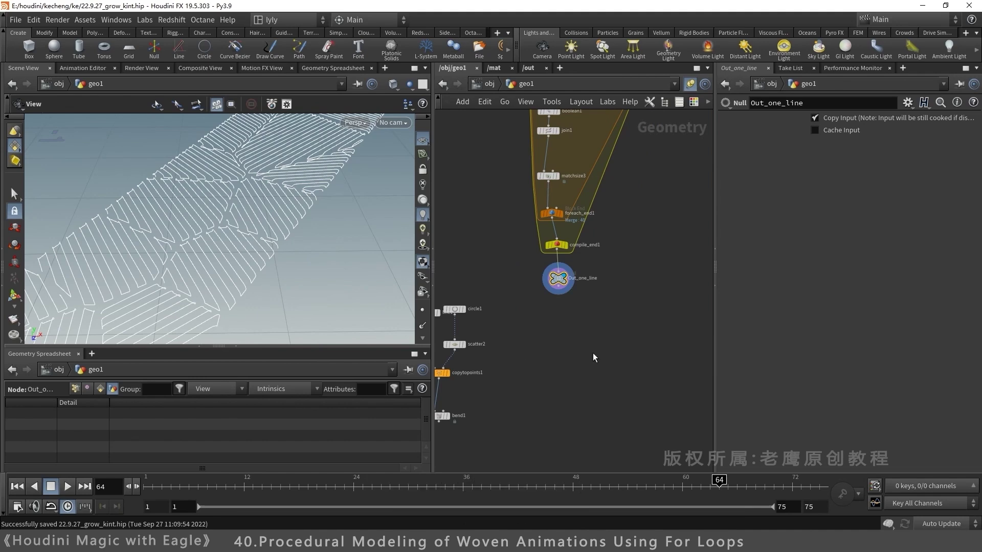
Add a For-Each Connected Piece block, wire Out_one_line into its connectivity2 node, and display foreach_end2.
key(Tab)
text(f)
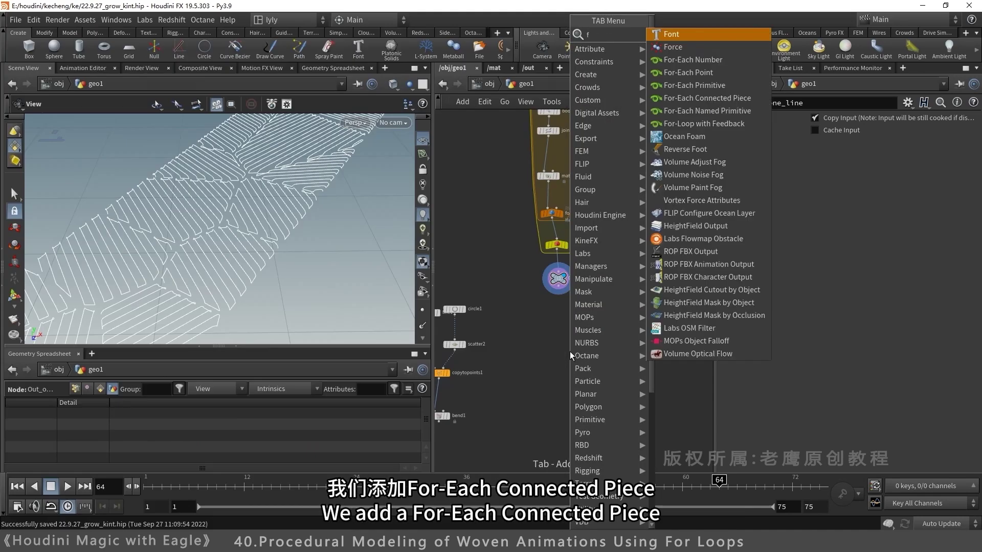
text(orcon)
key(Return)
click(569, 352)
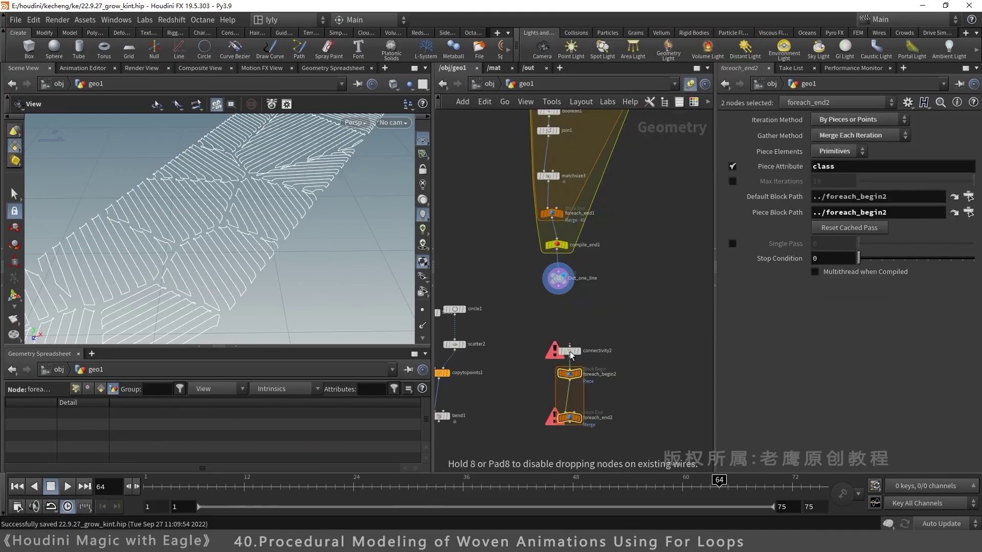
click(570, 352)
drag(563, 292, 569, 347)
click(581, 421)
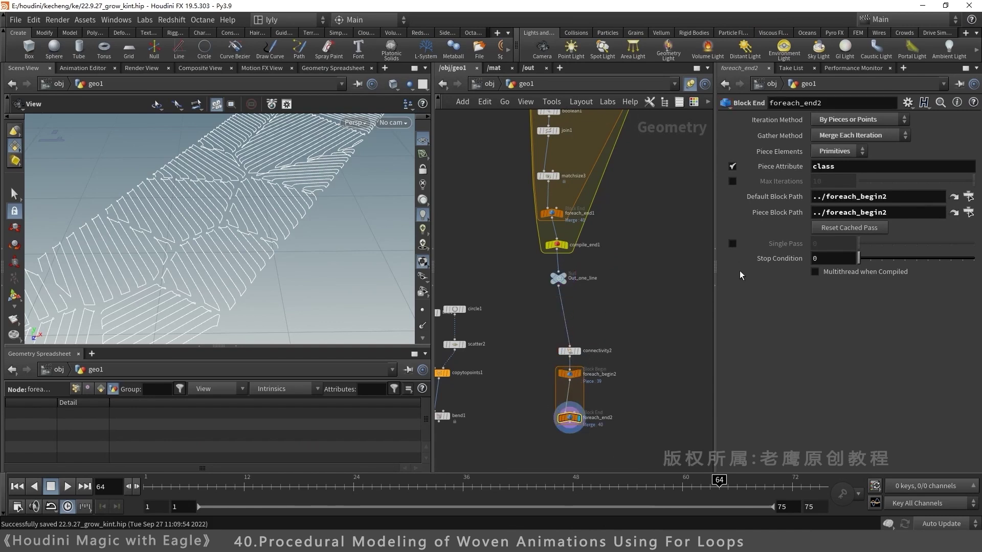
Enable Single Pass on foreach_end2 and frame the isolated zigzag piece in the viewport.
click(732, 244)
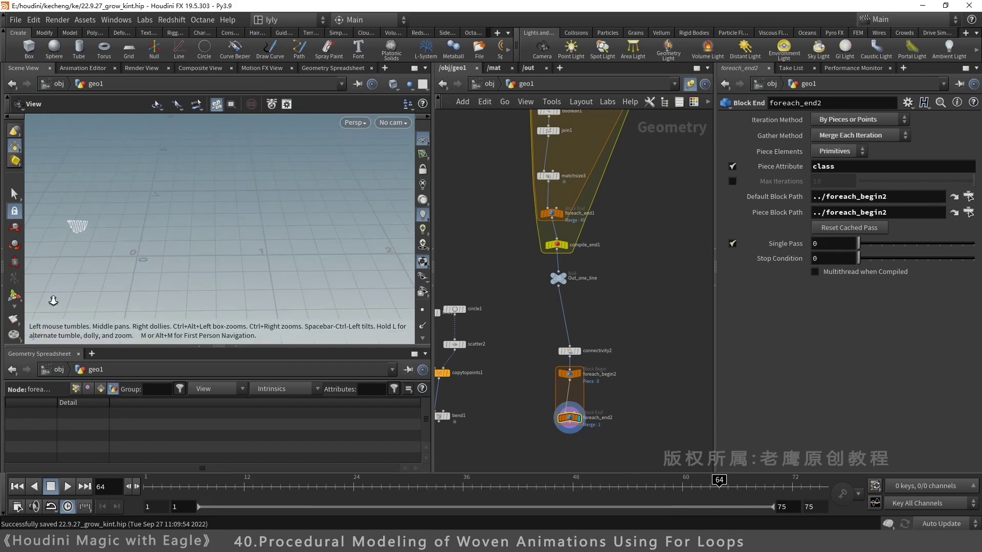
middle_drag(89, 231, 214, 235)
right_drag(214, 236, 435, 247)
Move connectivity2 and foreach_begin2 up to make room for nodes inside the loop.
drag(633, 392, 554, 335)
drag(569, 374, 564, 345)
middle_drag(623, 441, 607, 315)
drag(555, 293, 557, 299)
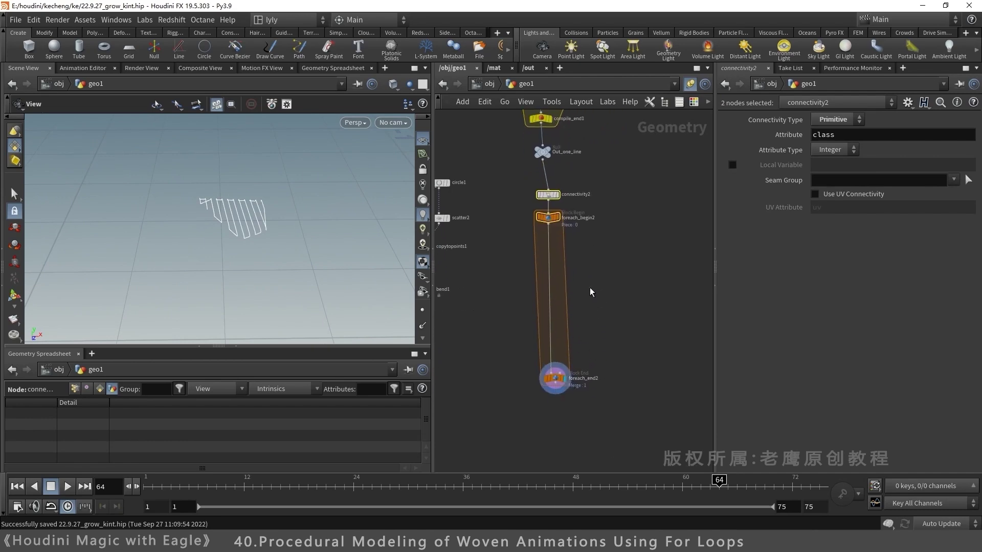
Add a Path Deform node in the loop, feed it bend1 as geometry and foreach_begin2 as the curve, and display it.
click(590, 290)
key(Tab)
mouse_move(596, 281)
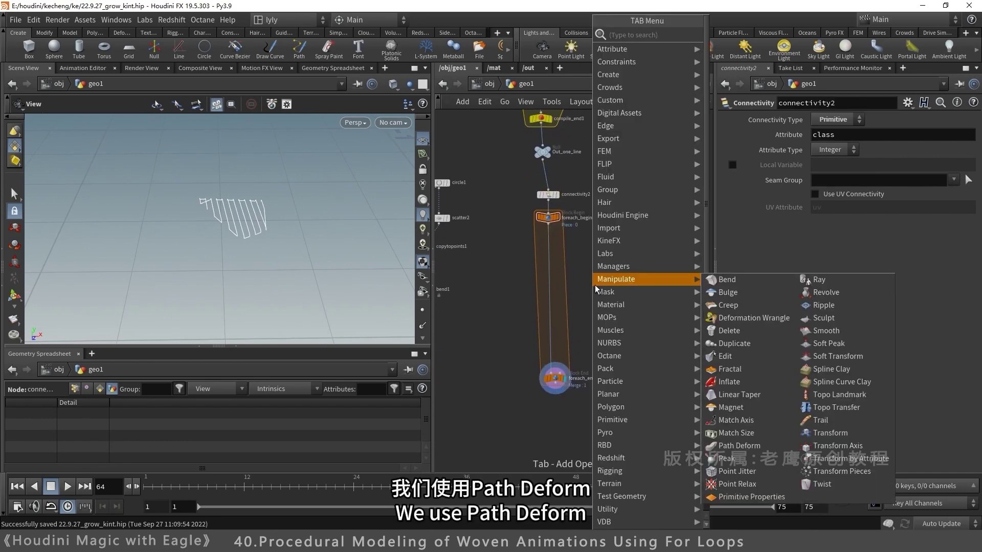
text(patd)
key(Return)
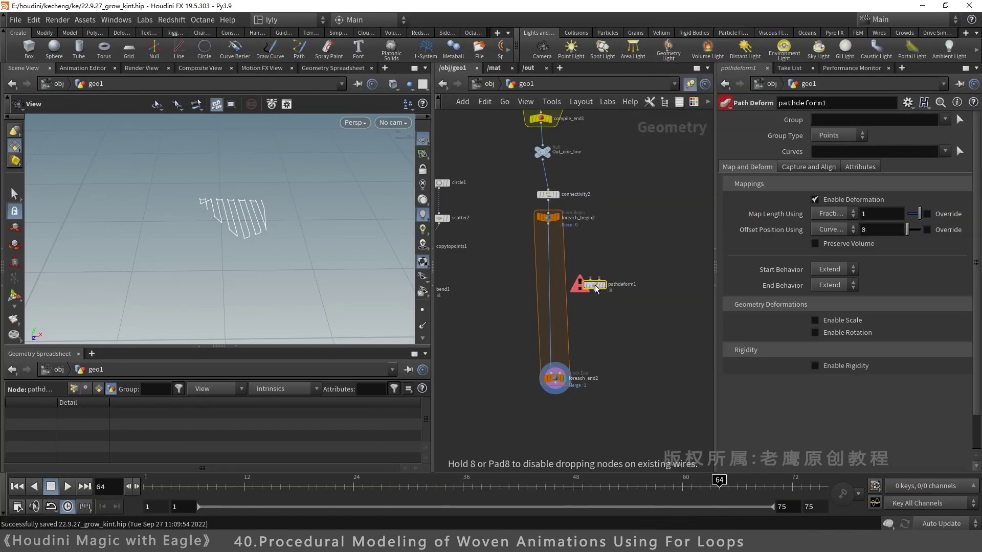
drag(595, 289, 475, 323)
middle_drag(437, 306, 516, 296)
drag(507, 286, 646, 216)
click(581, 319)
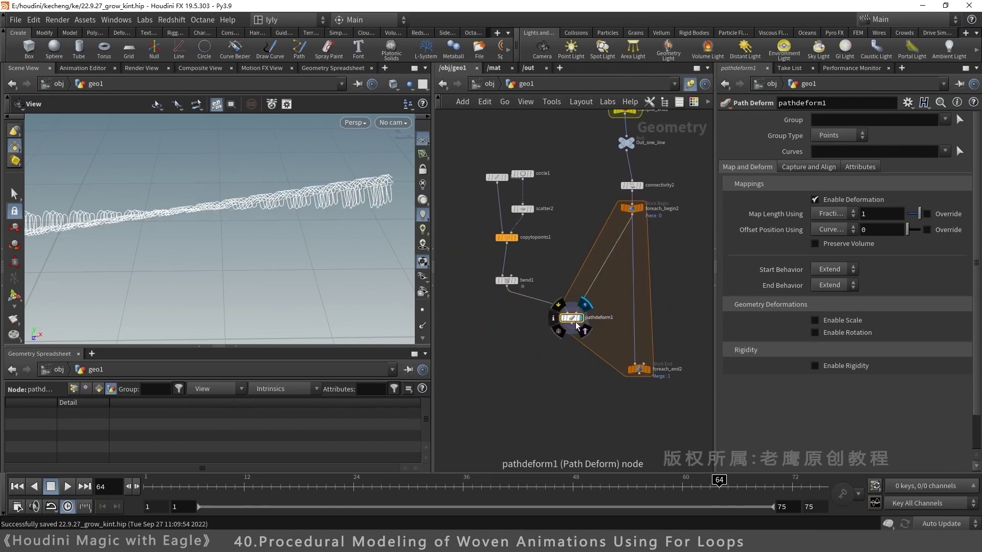
drag(574, 322, 610, 297)
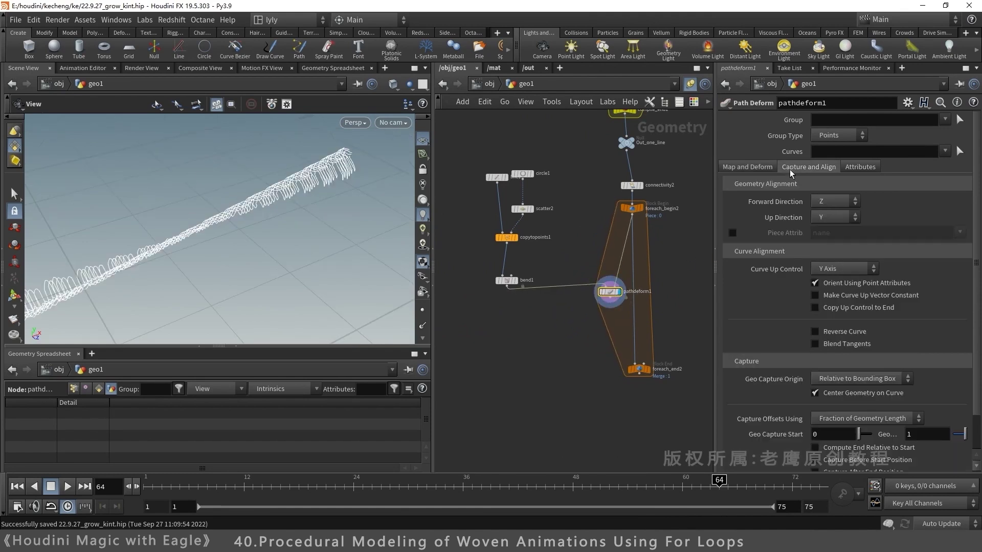
Set the forward direction of pathdeform1 to Y.
click(809, 167)
click(833, 201)
click(831, 207)
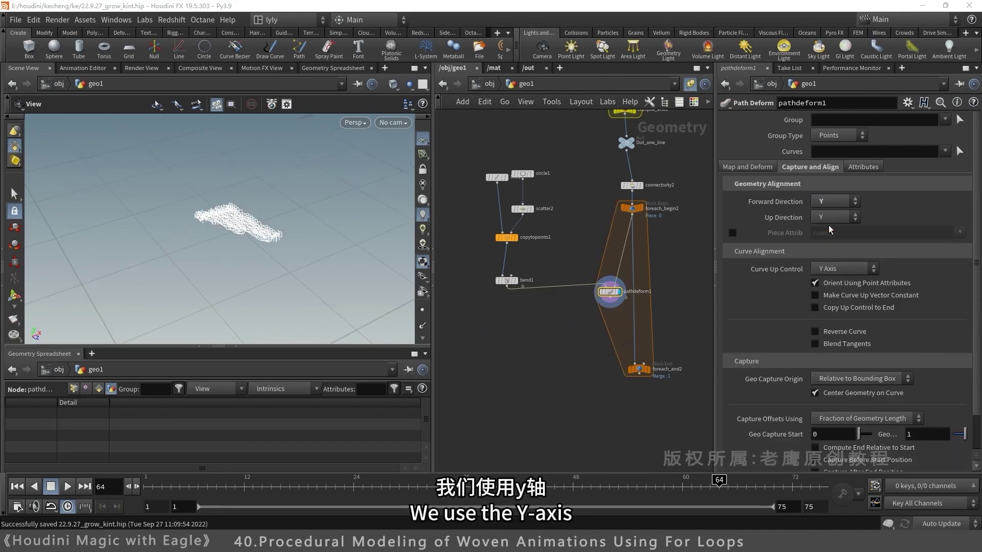
right_drag(279, 234, 372, 296)
Change the Map Length Using mode of pathdeform1 so the twisted wires follow the whole zigzag line.
click(747, 167)
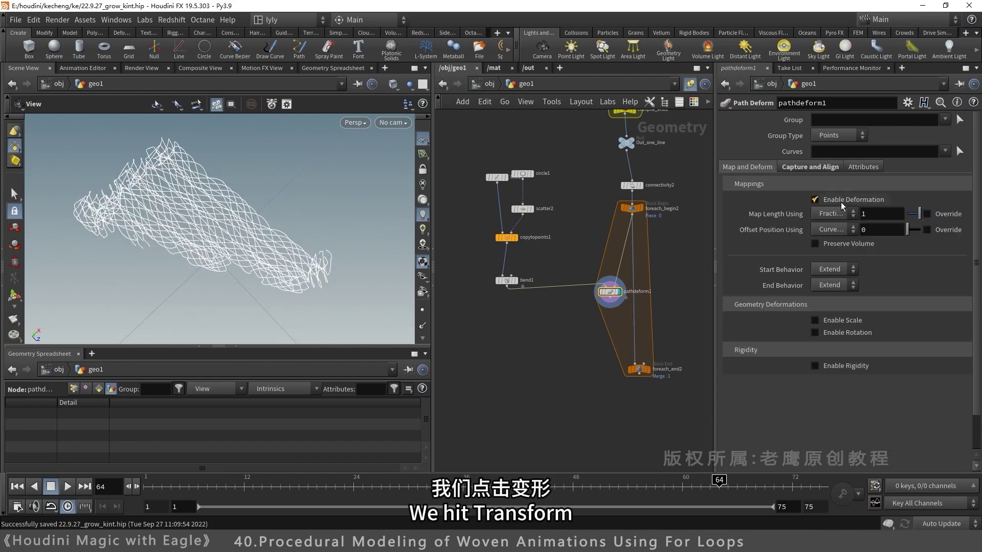
click(831, 214)
click(839, 238)
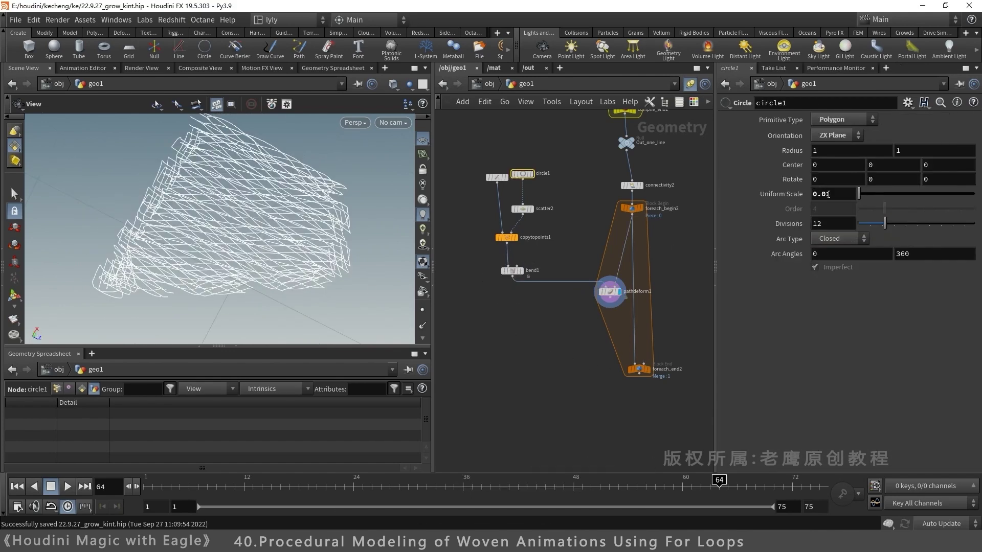
Reduce circle1's uniform scale to 0.005, and adjust it to 0.006 to thin the wire bundle.
drag(832, 198, 825, 200)
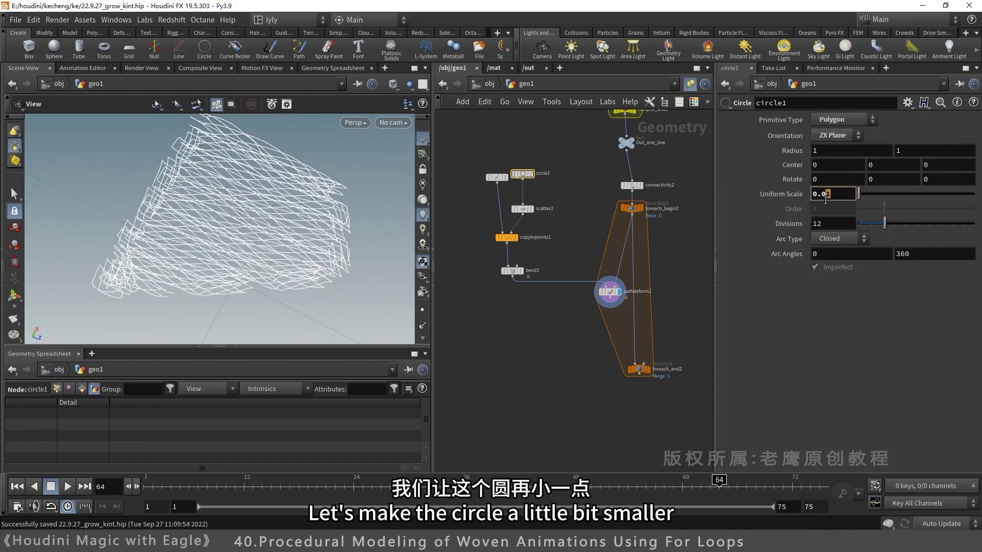
text(05)
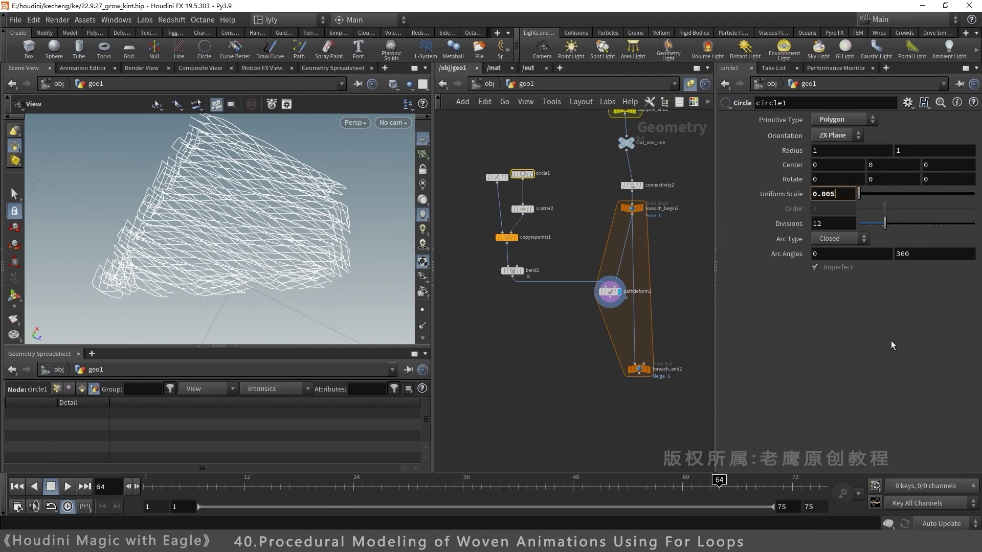
key(Return)
text(6)
key(Return)
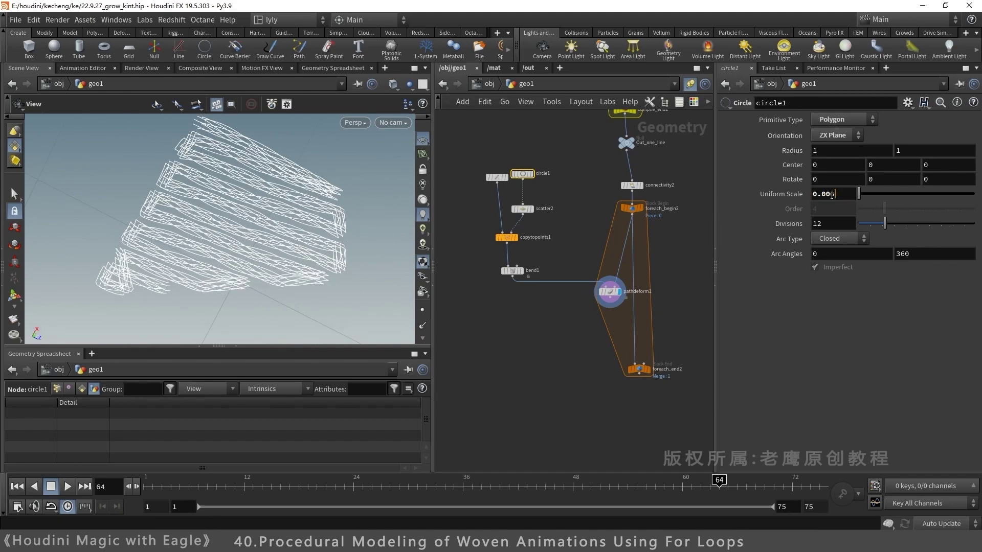
Try a uniform scale of 0.007 on circle1, restore 0.006, and set scatter2's Force Total Count to 12.
text(7)
key(Return)
drag(286, 240, 296, 225)
drag(836, 195, 793, 186)
text(6)
key(Return)
click(522, 209)
key(Return)
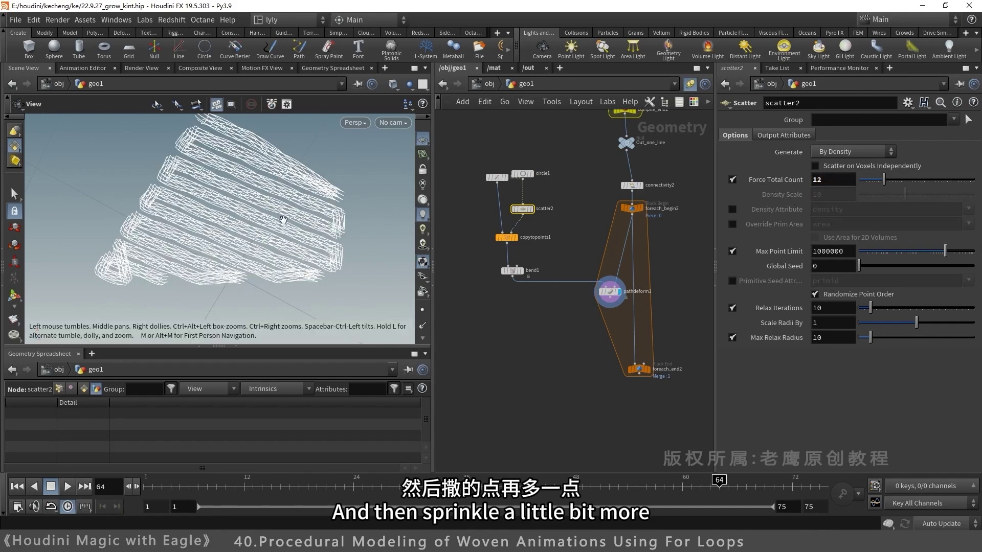
Display foreach_end2 and examine whether the wire bundles of neighbouring pieces intersect along their edges.
mouse_move(276, 223)
mouse_down()
mouse_move(299, 217)
mouse_move(264, 211)
mouse_move(281, 236)
mouse_up()
right_drag(280, 235, 399, 226)
drag(328, 248, 318, 210)
right_drag(317, 210, 290, 223)
middle_drag(290, 223, 244, 228)
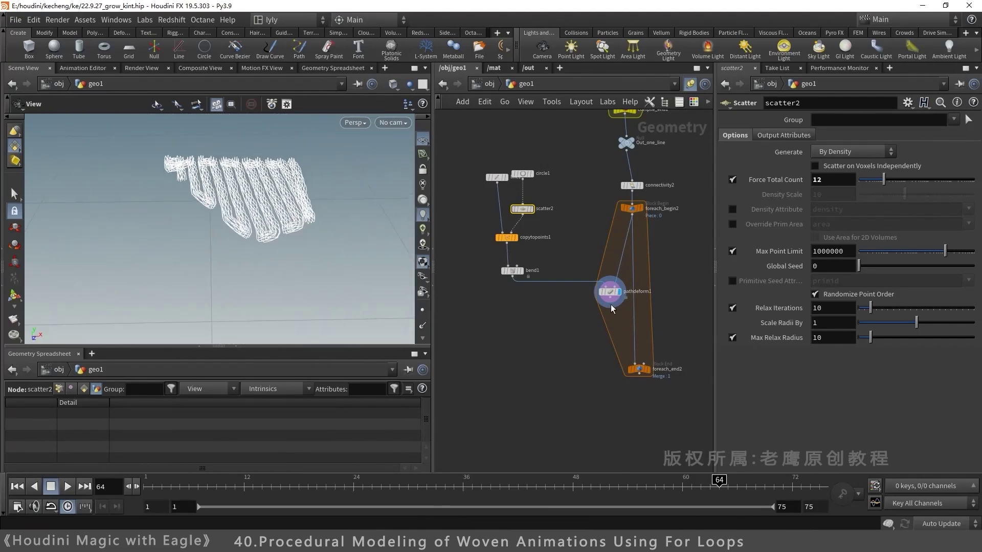
drag(611, 302, 636, 362)
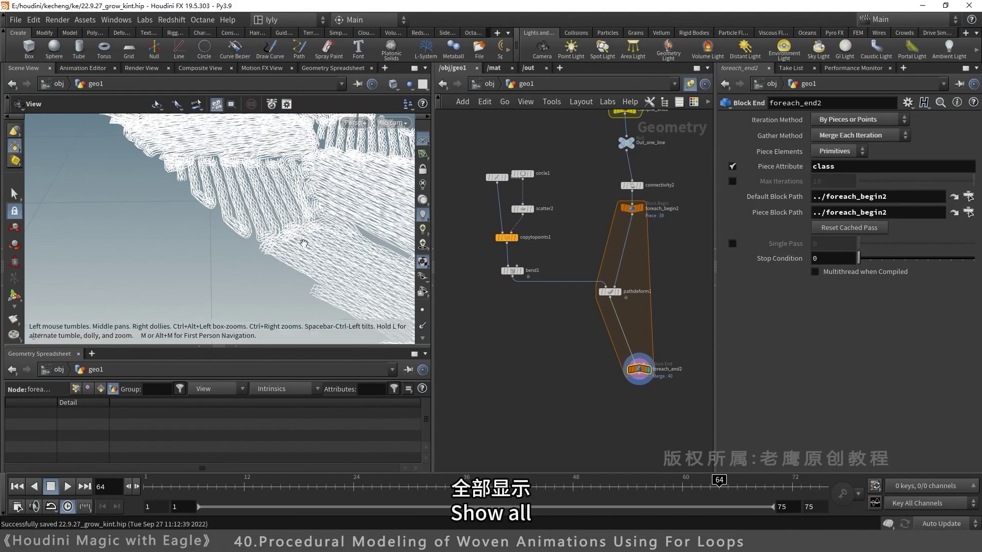
drag(304, 244, 123, 253)
drag(183, 241, 128, 246)
scroll(127, 246, up, 8)
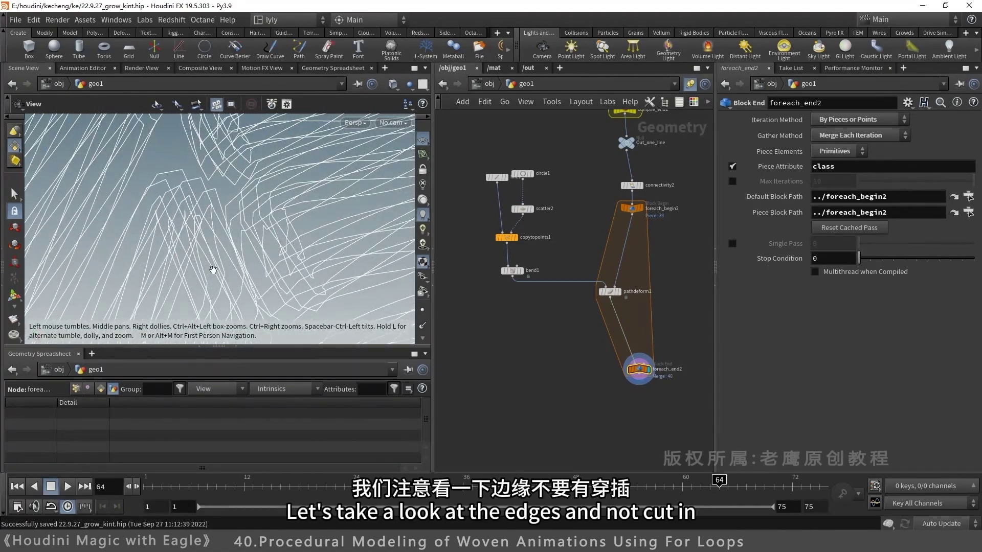
scroll(213, 270, down, 10)
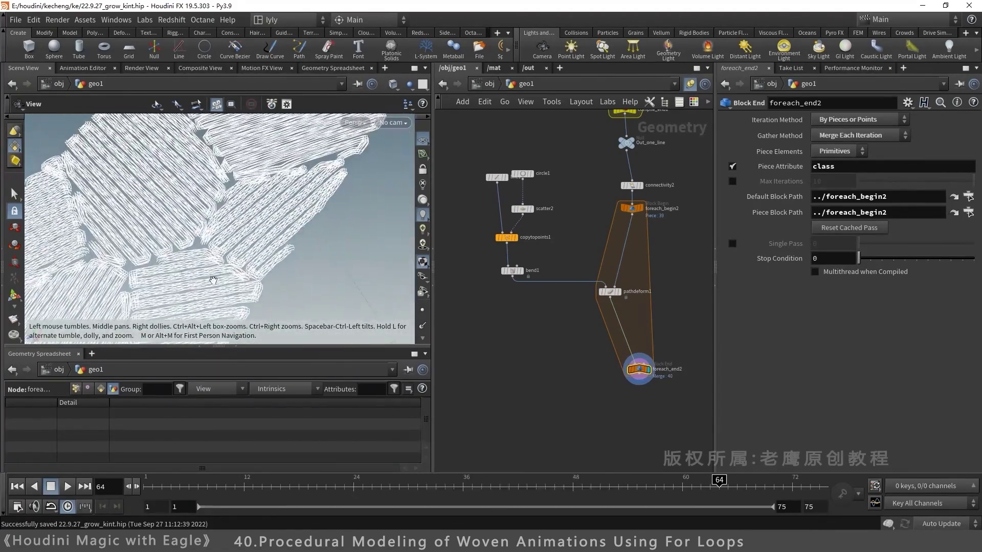
scroll(219, 266, up, 8)
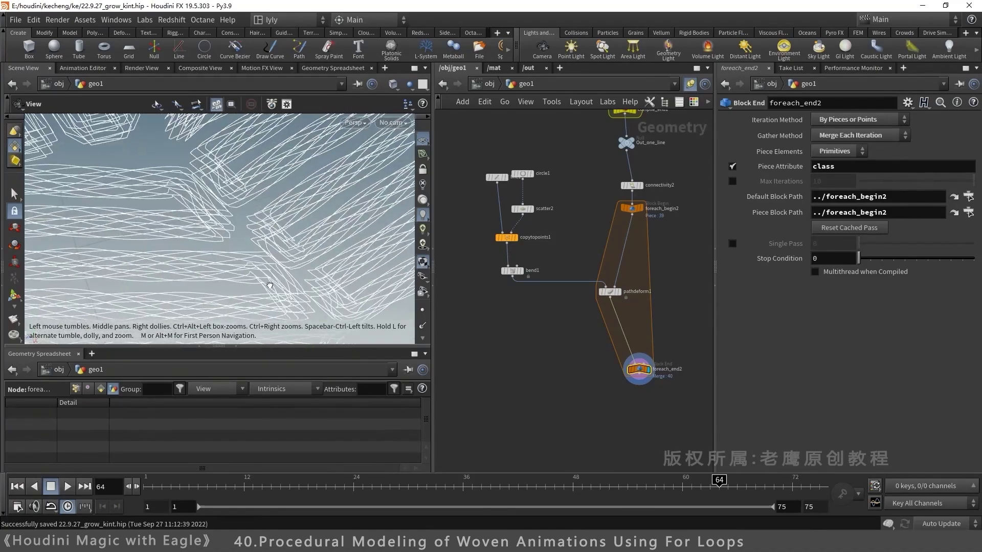
drag(269, 284, 317, 232)
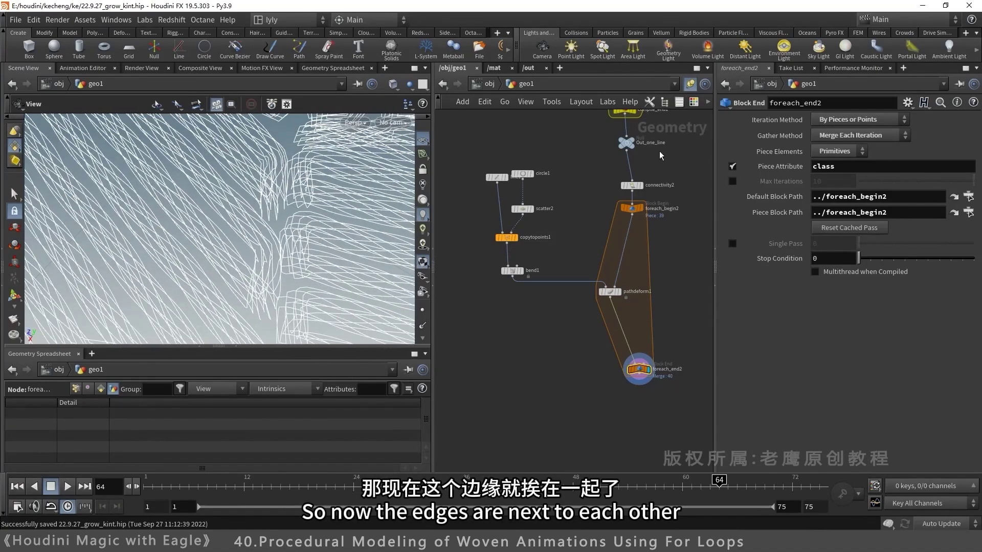
Adjust polyextrude1's Inset through 0.015 and 0.013 to 0.012 to separate the bundles of neighbouring pieces.
middle_drag(660, 155, 637, 403)
middle_drag(705, 162, 641, 463)
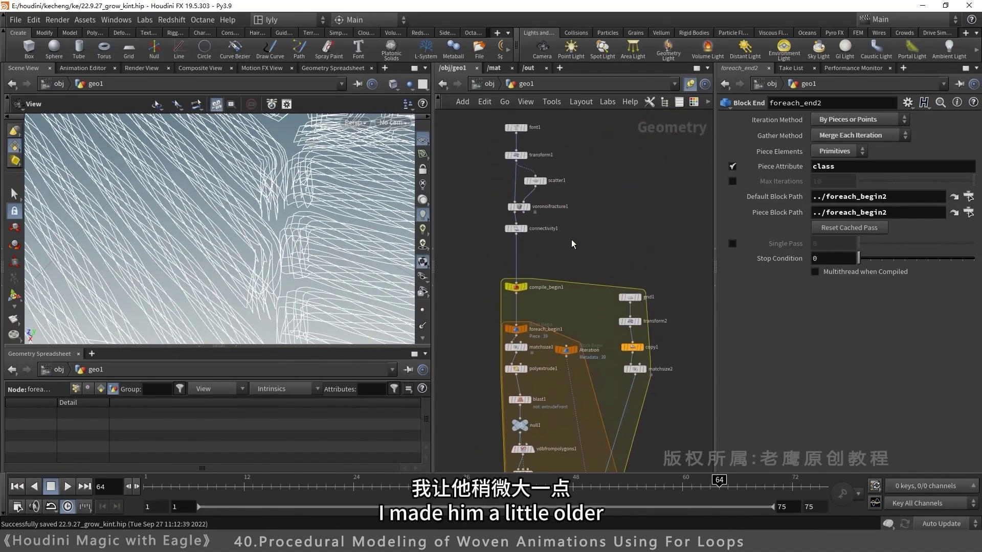
middle_drag(516, 372, 523, 204)
click(523, 200)
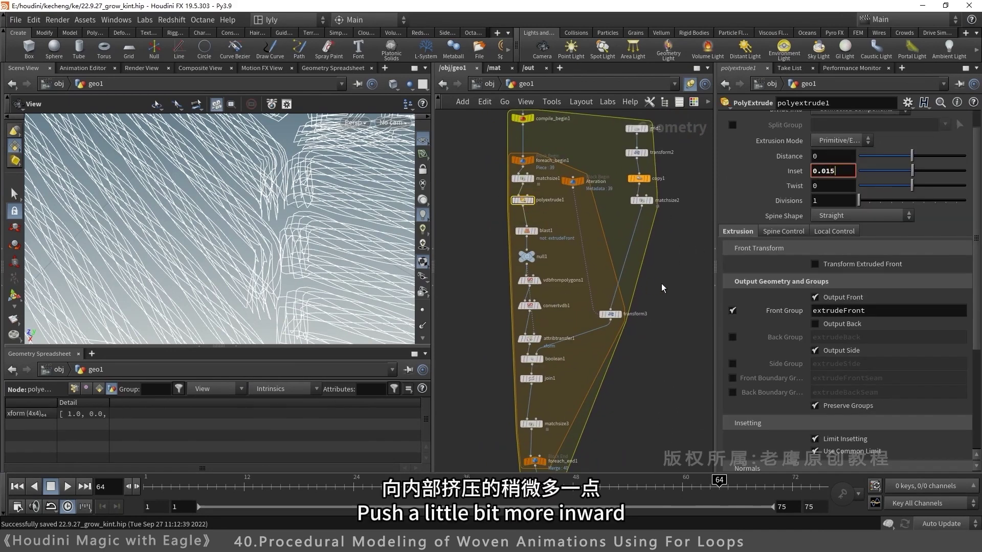
drag(327, 279, 303, 267)
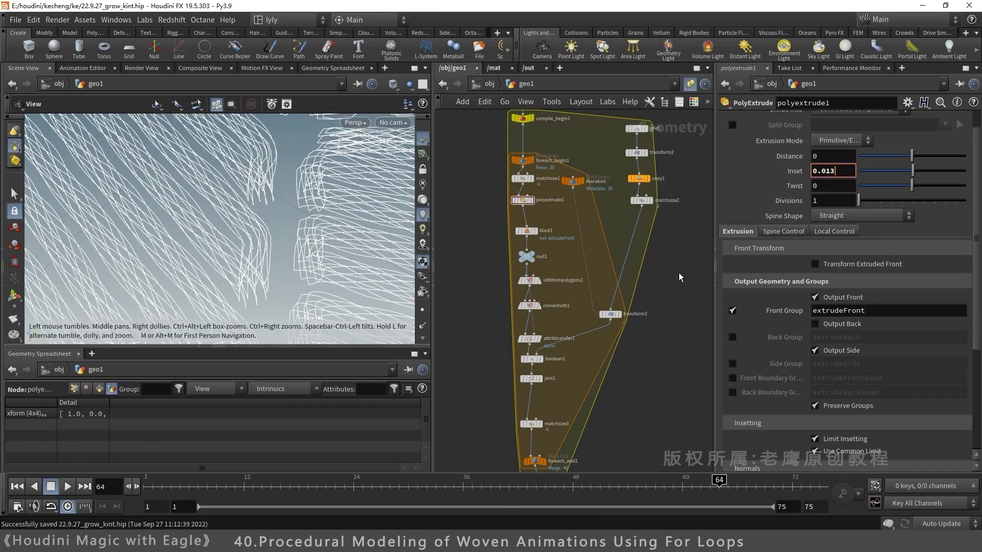
right_drag(408, 257, 85, 271)
drag(233, 231, 305, 196)
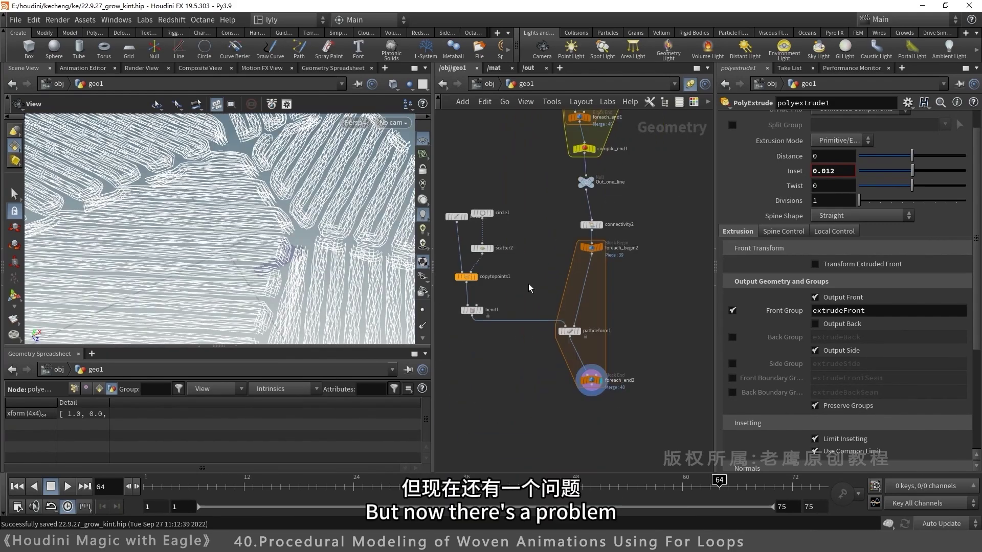
Display bend1 and examine the length and twist of the straight wire bundle fed into the path deform.
click(480, 310)
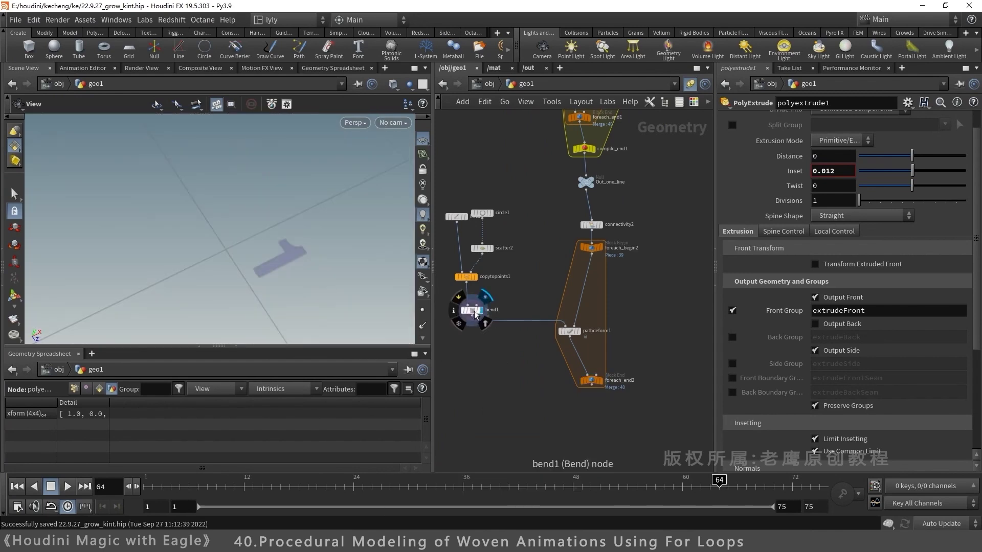
click(469, 310)
right_drag(237, 222, 87, 272)
middle_drag(212, 215, 199, 324)
drag(200, 324, 236, 240)
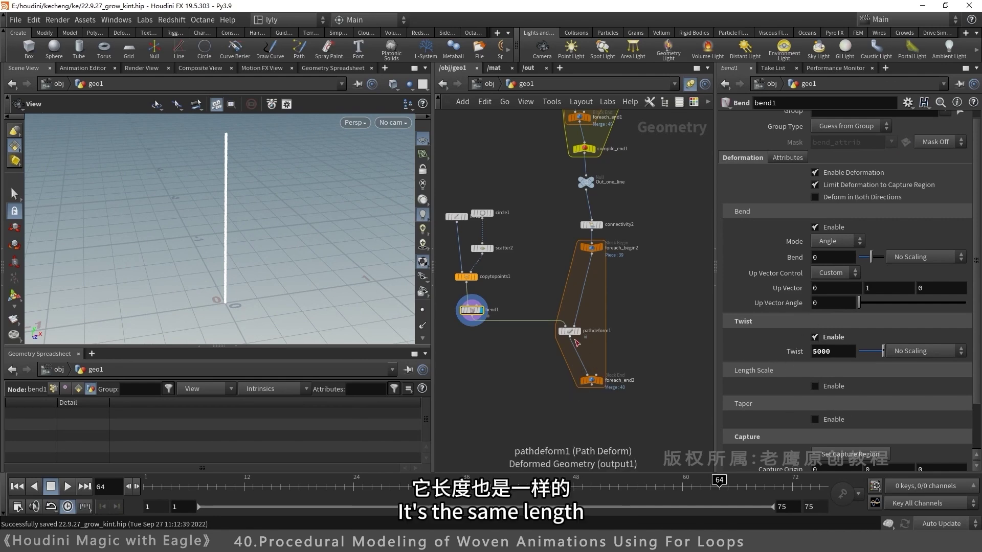
Display Out_one_line and compare the lengths of the zigzag lines in the different pieces.
click(572, 332)
middle_drag(632, 229, 626, 306)
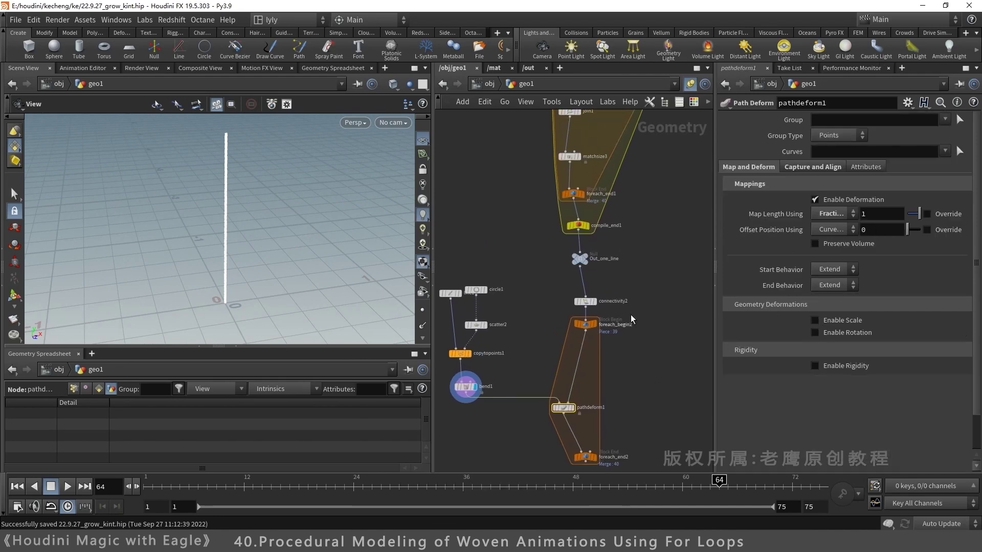
click(587, 255)
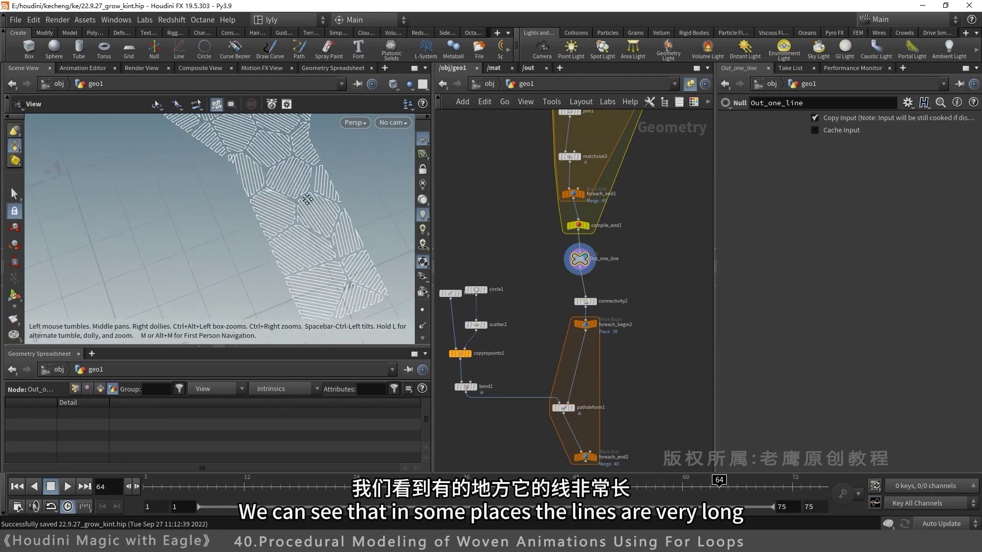
middle_drag(307, 198, 299, 164)
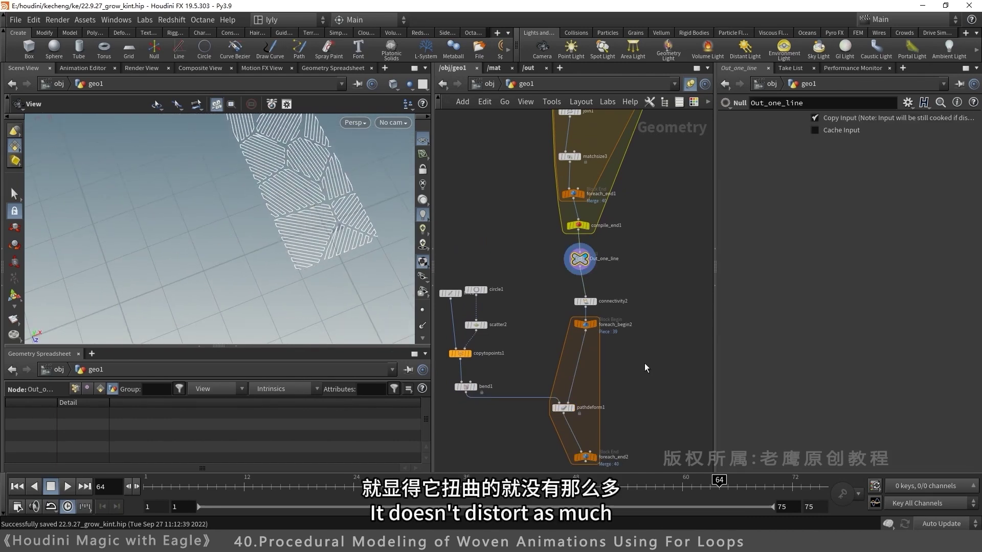
scroll(323, 244, up, 5)
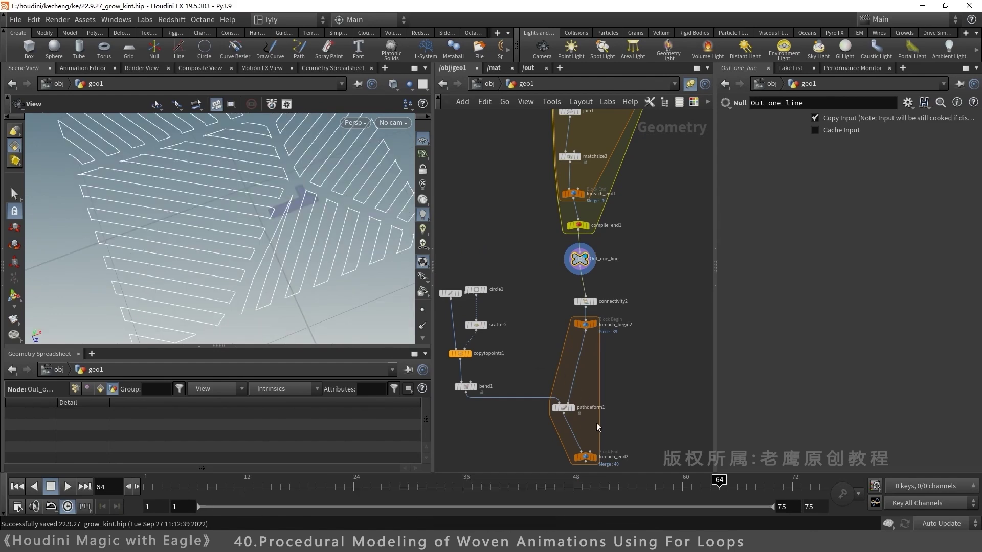
Display foreach_end2 and compare how tightly the bundles twist on short and long lines.
middle_drag(596, 454, 604, 402)
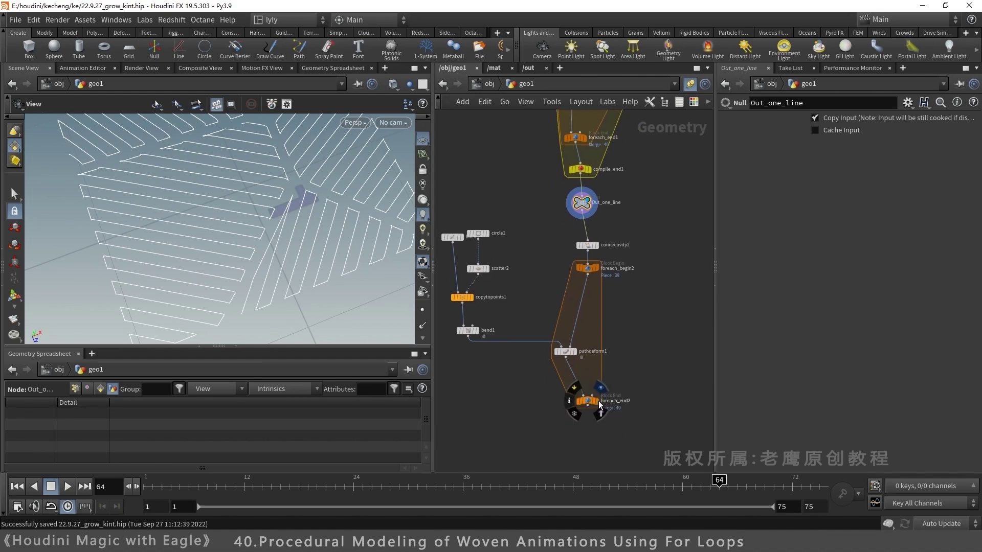
click(598, 401)
click(590, 401)
right_drag(340, 242, 313, 241)
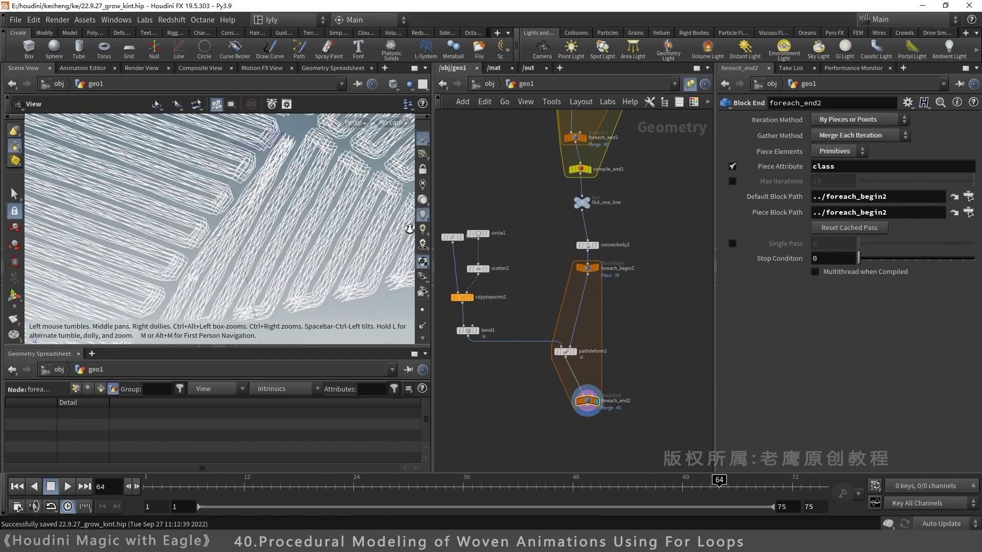
drag(307, 240, 323, 232)
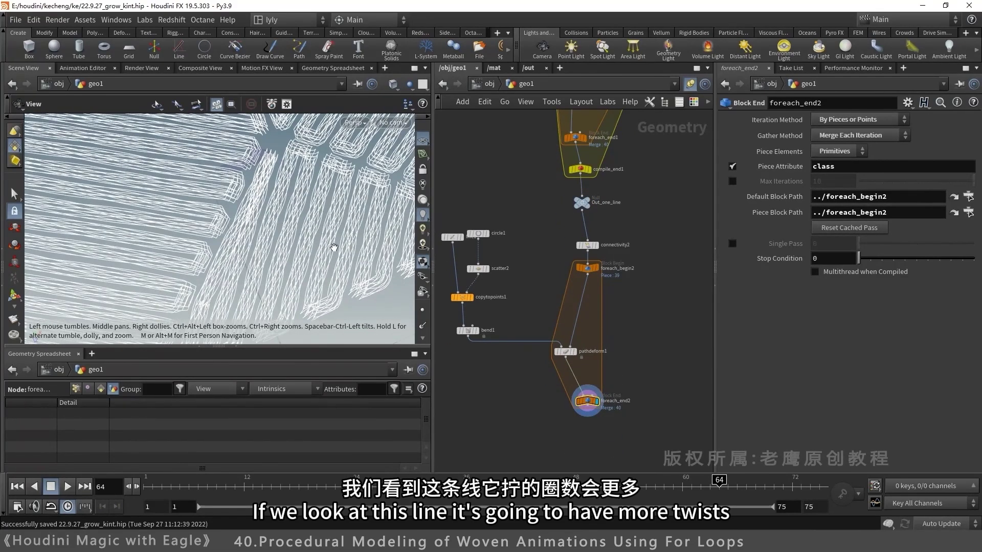
scroll(264, 217, up, 6)
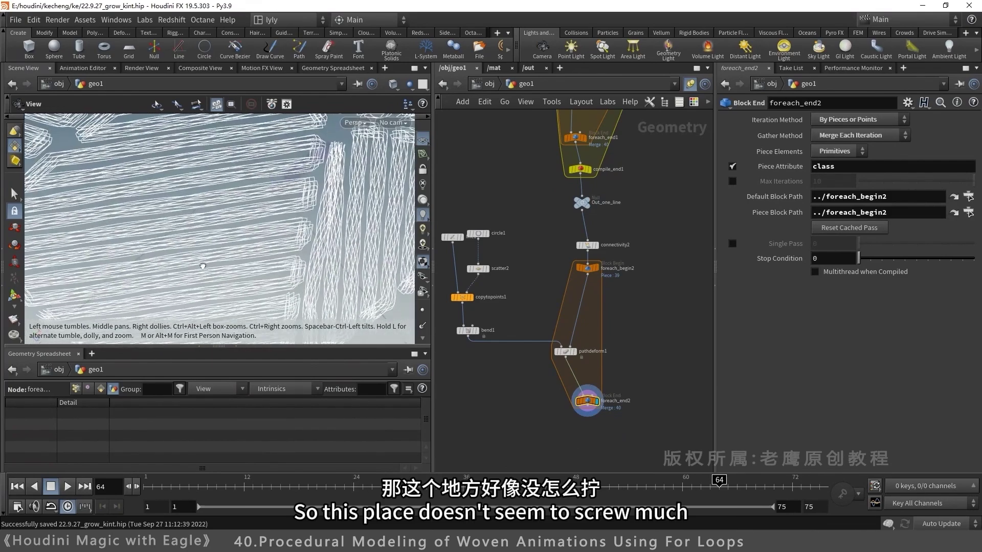
right_drag(242, 235, 164, 259)
drag(164, 258, 230, 237)
middle_drag(231, 238, 223, 226)
mouse_move(224, 225)
mouse_down()
mouse_move(271, 223)
mouse_move(209, 229)
mouse_up()
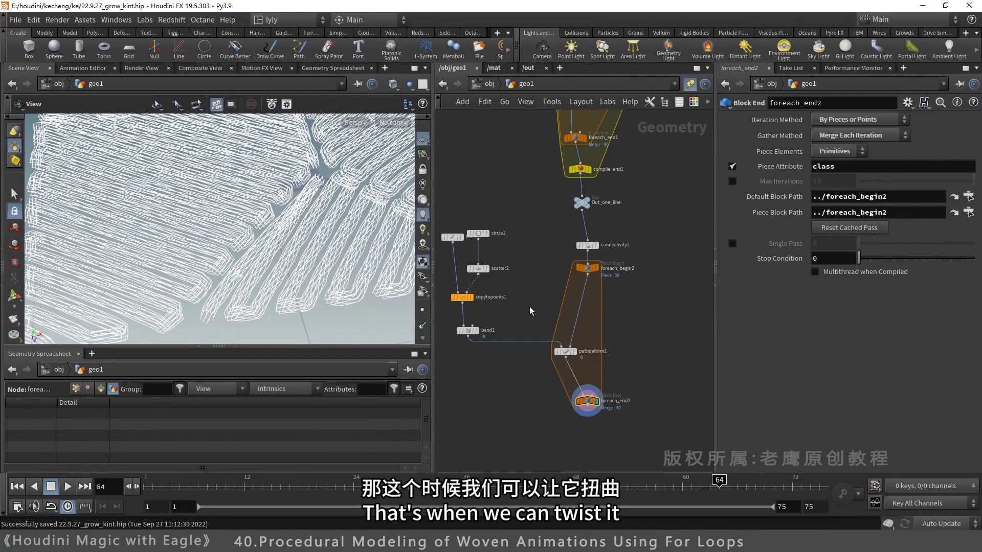
Insert a Measure node between foreach_begin2 and pathdeform1, display it, and set it to measure Perimeter / Length.
click(595, 267)
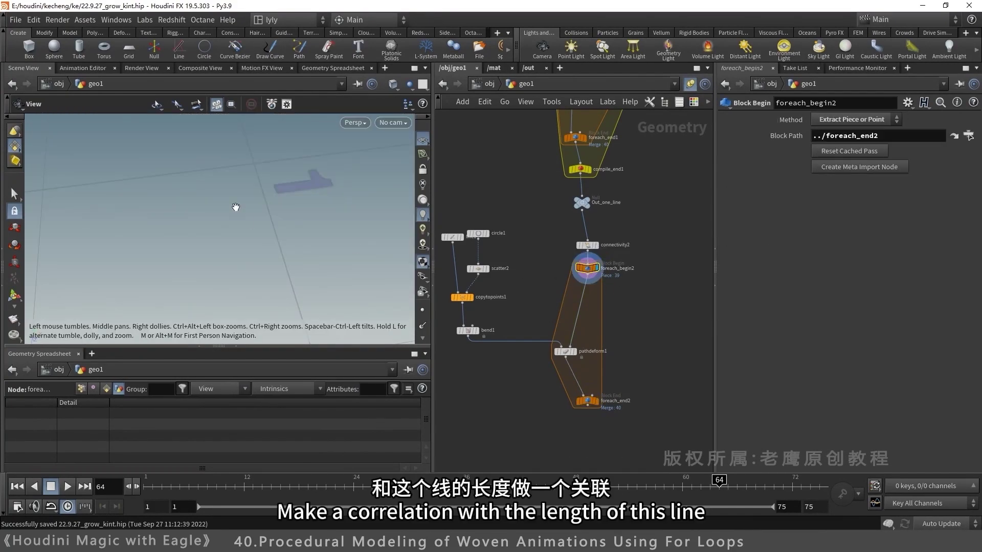
right_drag(340, 190, 131, 272)
drag(131, 272, 90, 294)
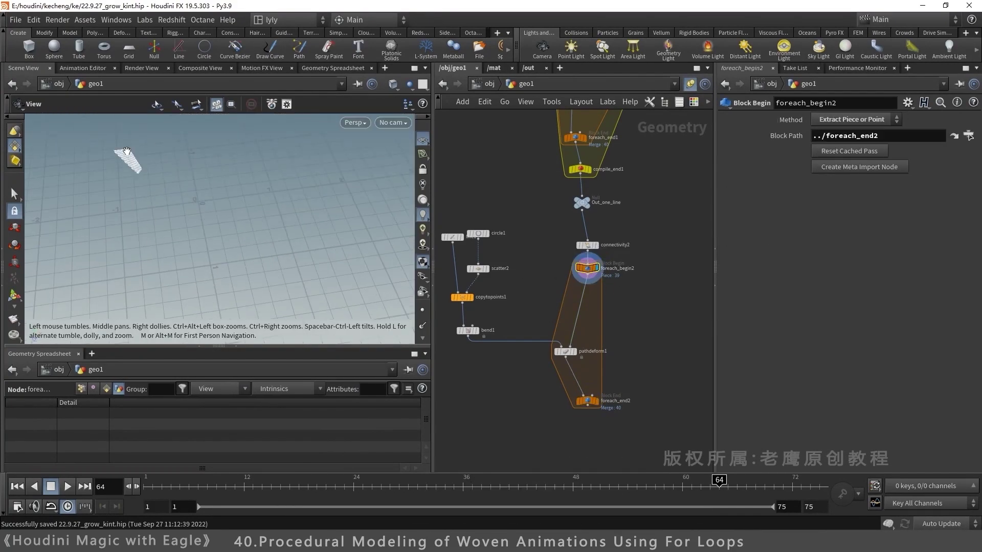
right_drag(128, 150, 353, 169)
key(Tab)
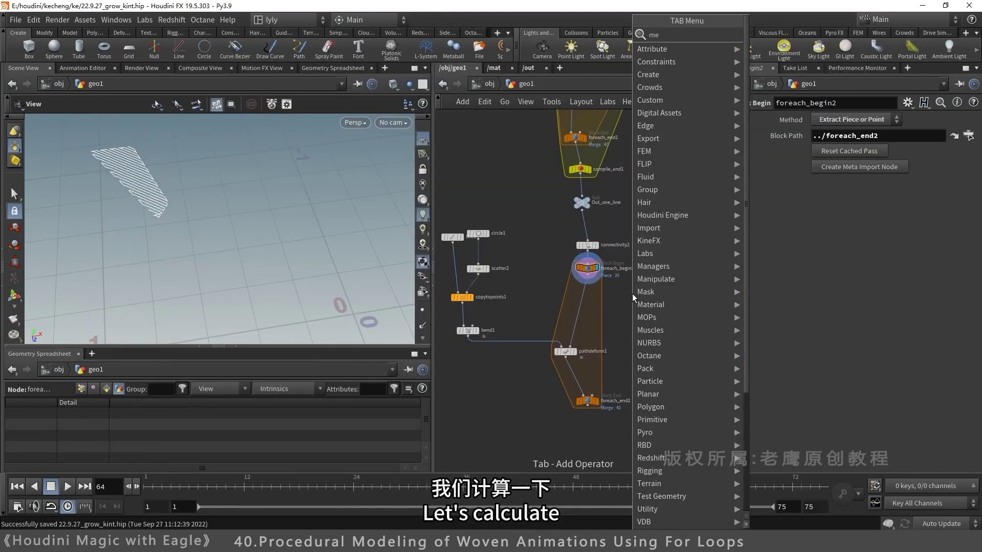
text(measure)
key(Return)
click(632, 294)
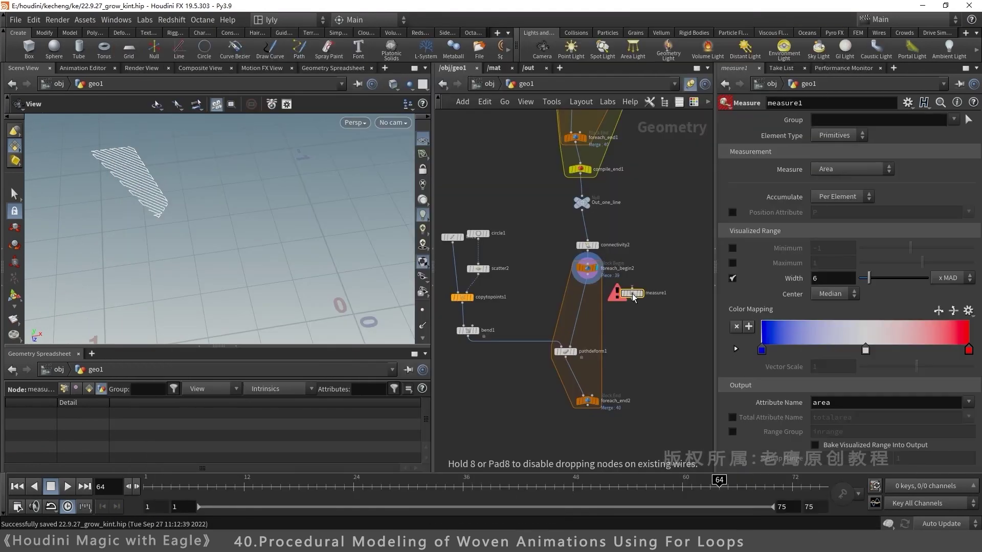
drag(633, 297, 585, 307)
click(841, 169)
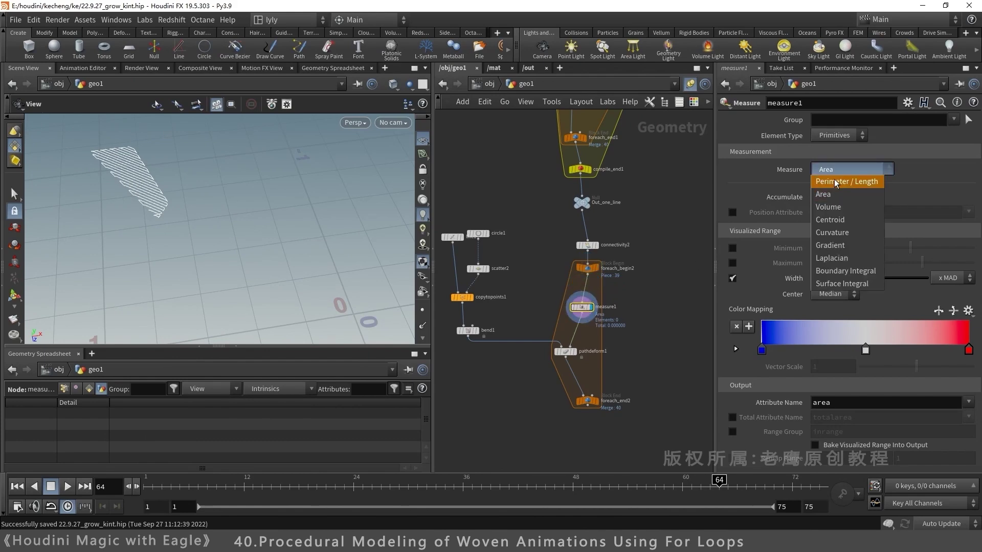
click(817, 180)
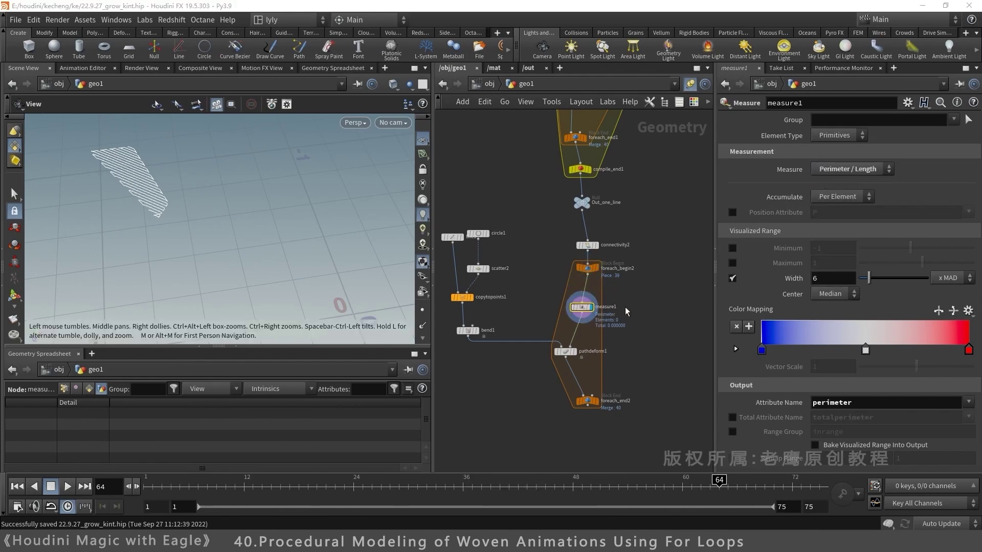
Insert an Attribute Promote node between measure1 and pathdeform1 and display it.
key(Tab)
text(attprom)
key(Return)
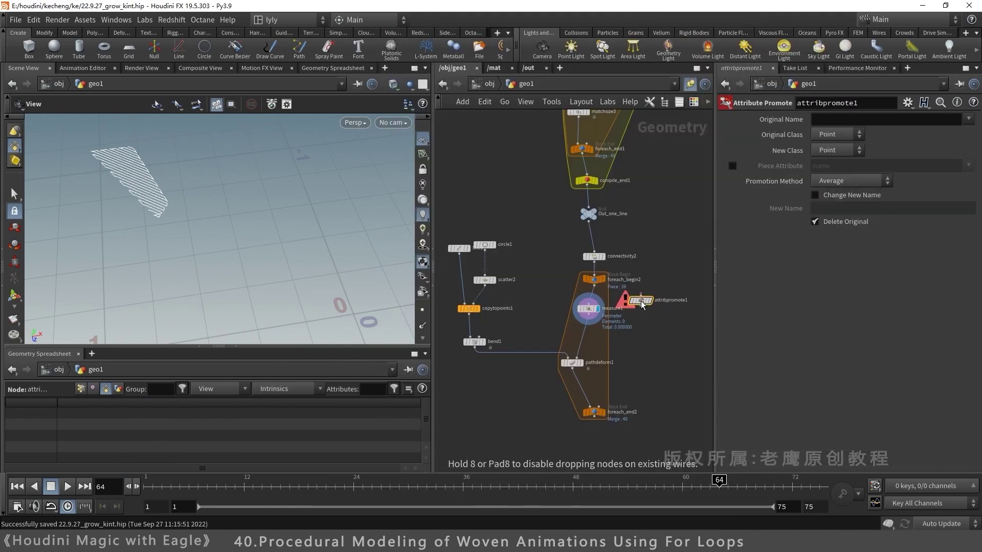
click(588, 328)
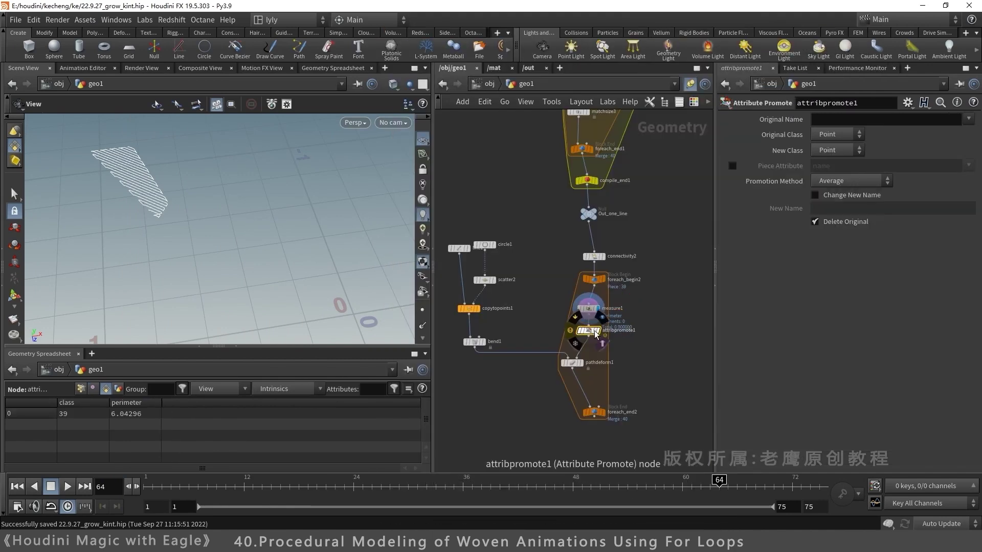
drag(588, 328, 581, 336)
click(592, 335)
Promote the perimeter attribute from Primitive to Detail on attribpromote1, and check the detail attributes in the spreadsheet.
click(837, 135)
click(831, 158)
click(837, 150)
click(831, 162)
click(968, 119)
click(951, 146)
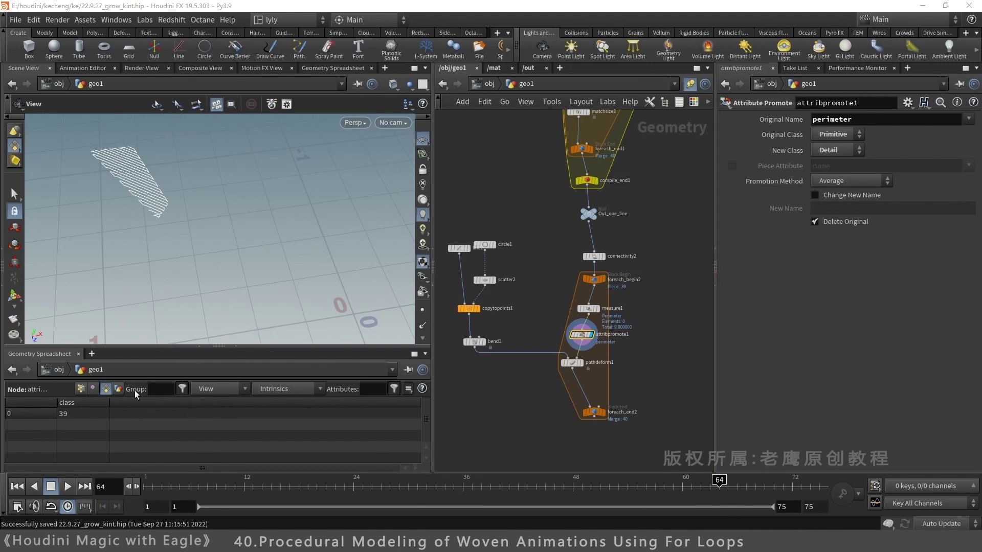
click(119, 389)
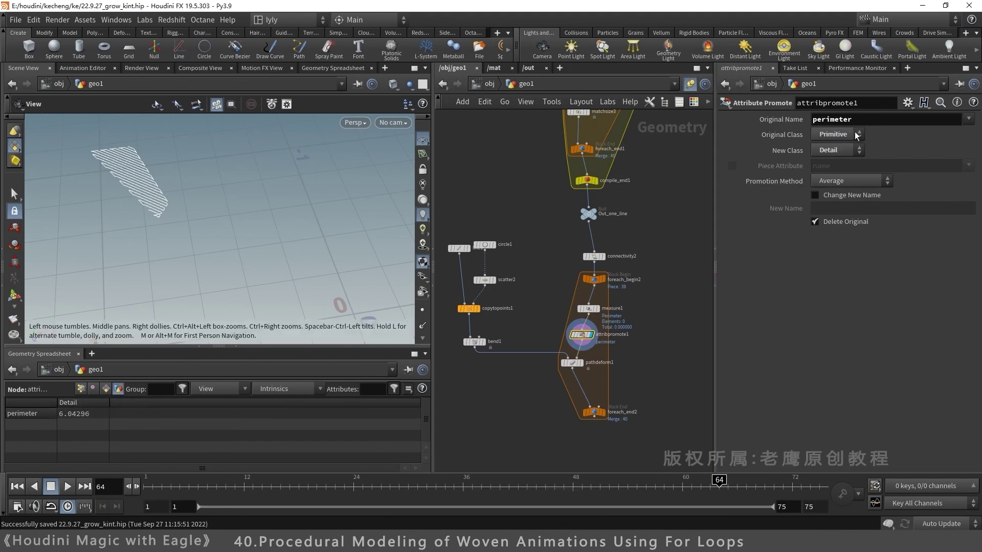
Copy the attribute name perimeter from attribpromote1 and add a spare input to bend1.
drag(858, 121, 807, 123)
key(ctrl+c)
click(475, 342)
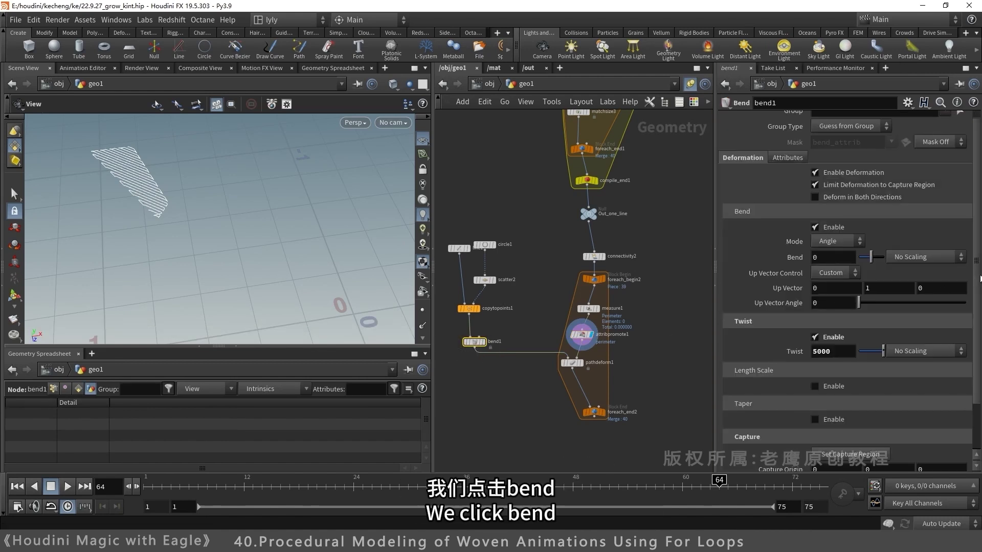
click(908, 103)
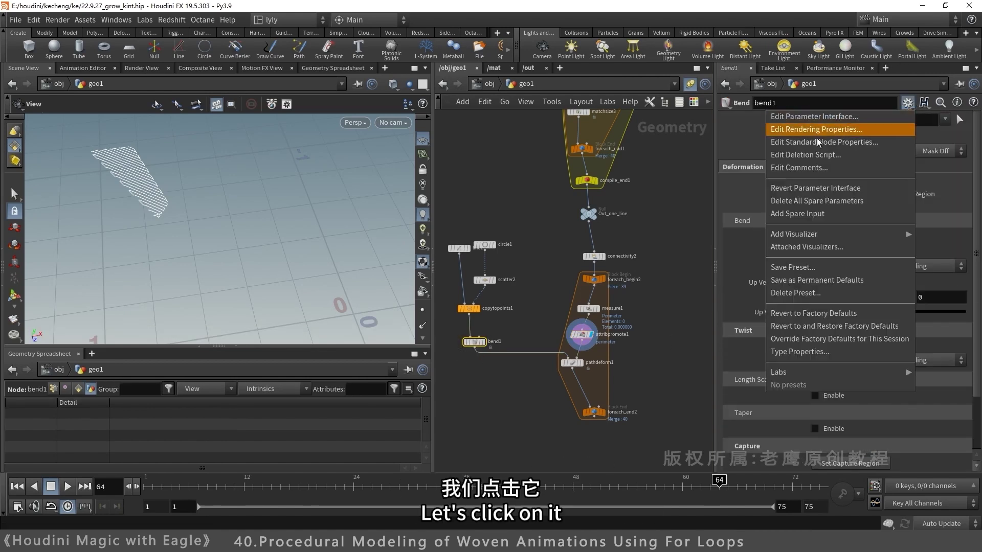
click(784, 219)
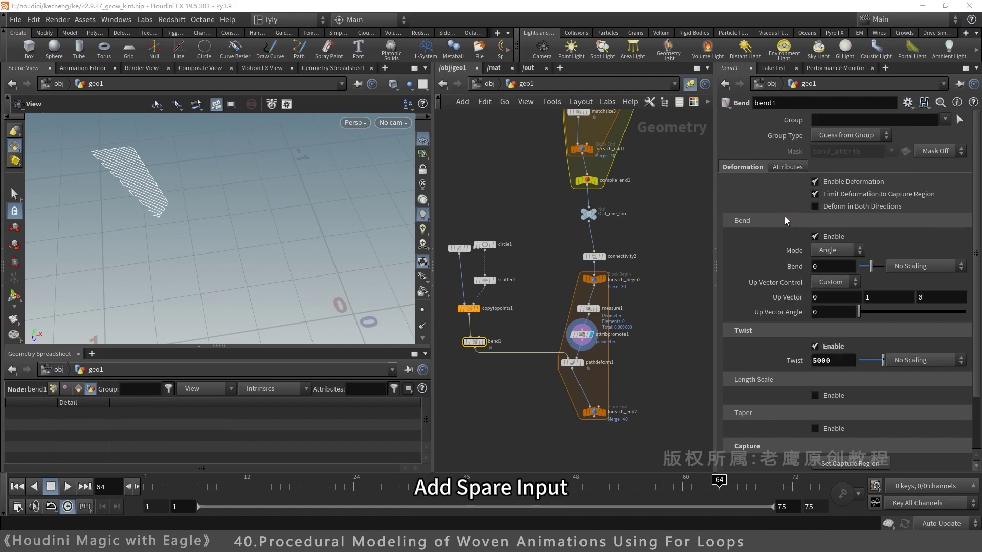
Reference attribpromote1 in bend1's Spare Input 0 and move the bend1 node next to the loop's other nodes.
scroll(961, 464, down, 3)
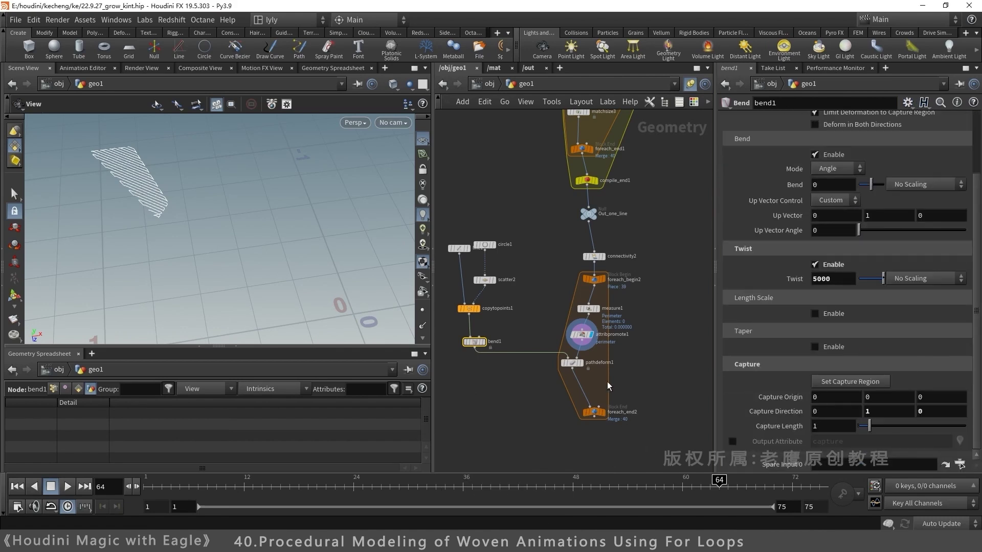
drag(581, 333, 844, 466)
drag(480, 345, 541, 329)
Set bend1's Twist to the expression detail(-1,"perimeter",0)*1000.
double_click(821, 277)
text(d)
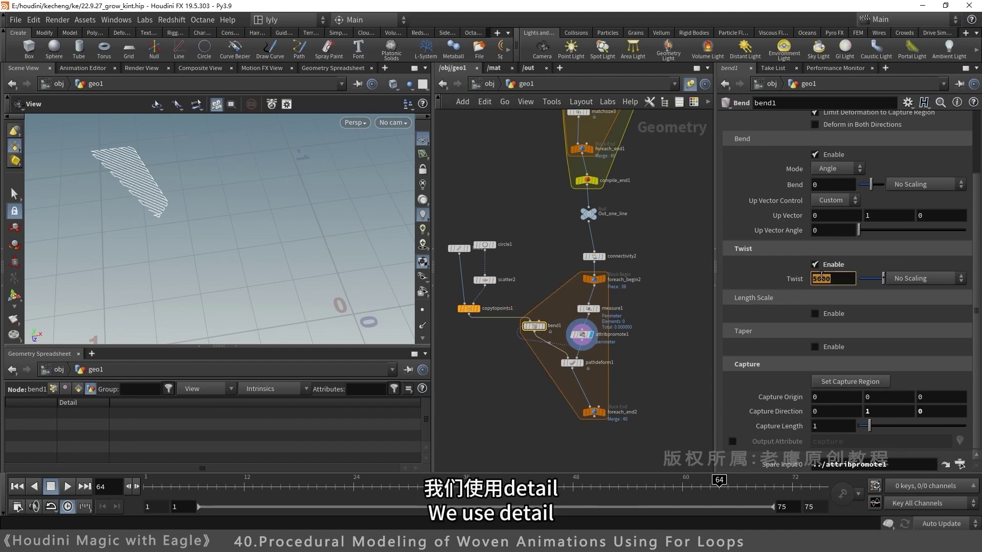
text(et)
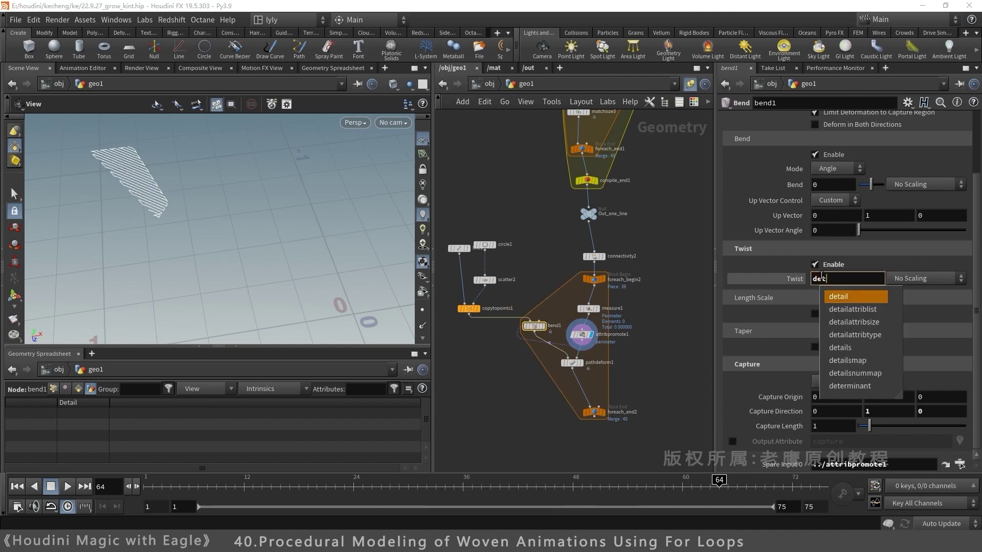
key(Return)
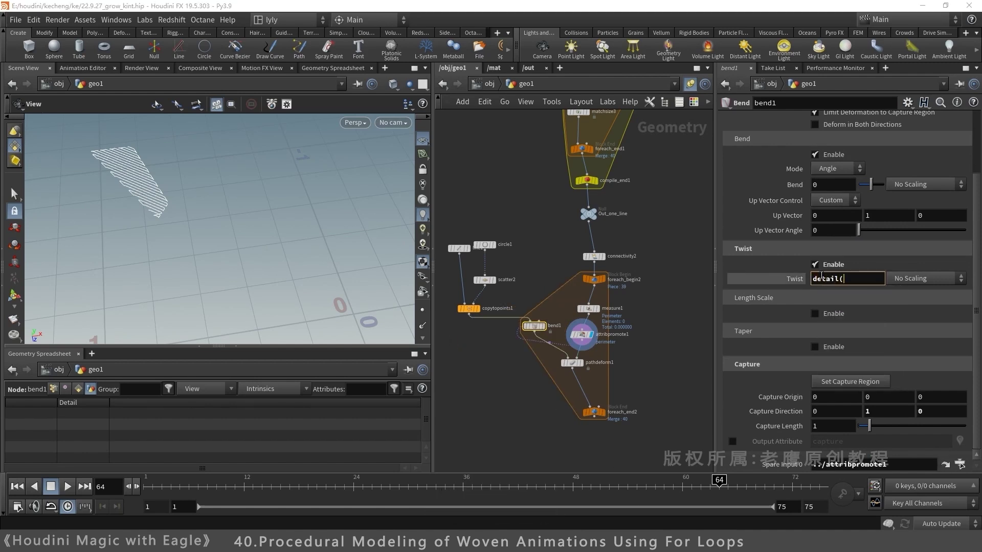
text((-1,)
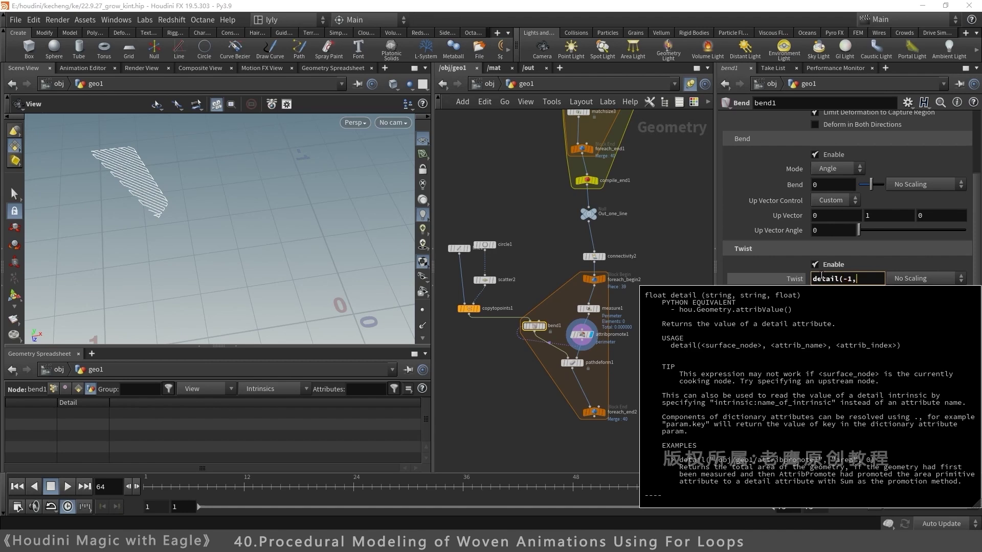
text("")
key(Left)
key(ctrl+v)
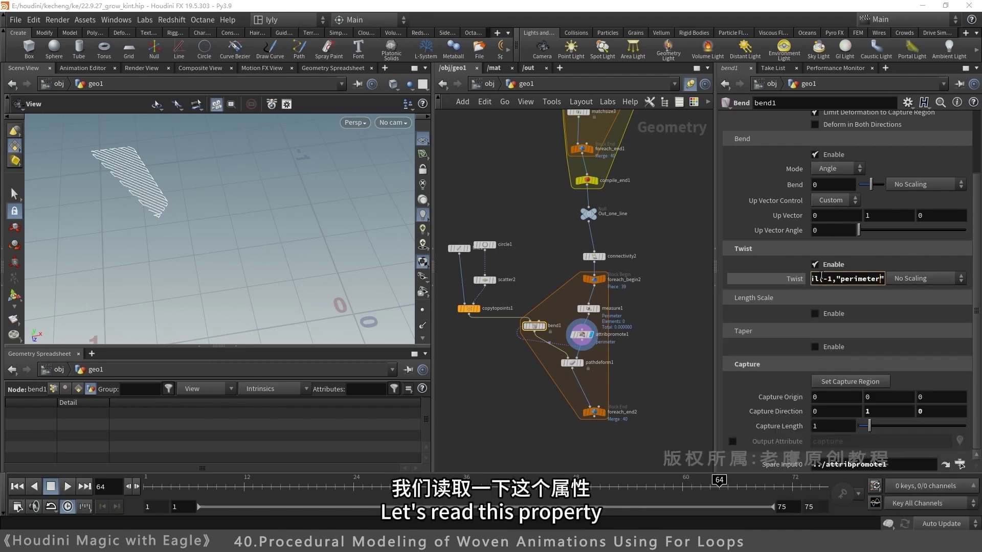
key(Right)
text(,0)
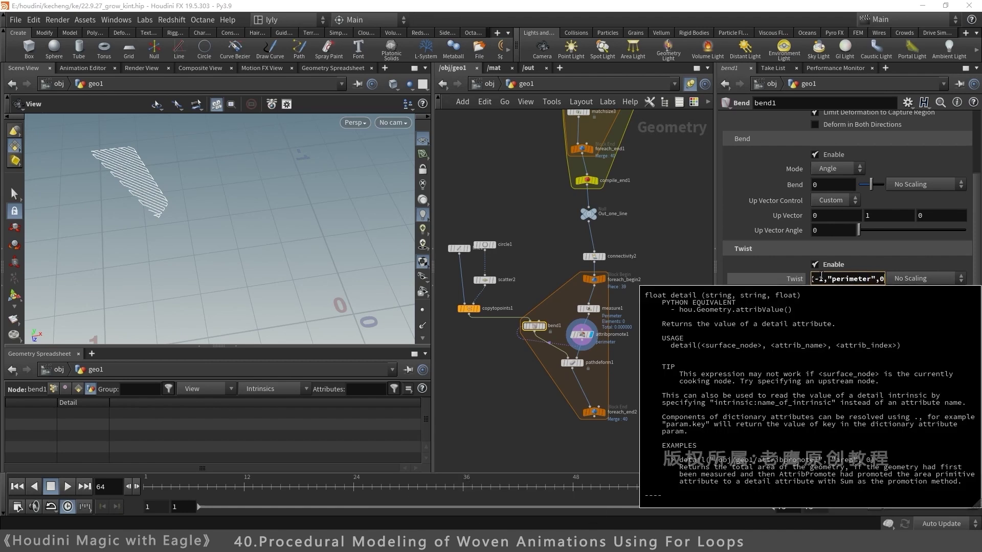
text())
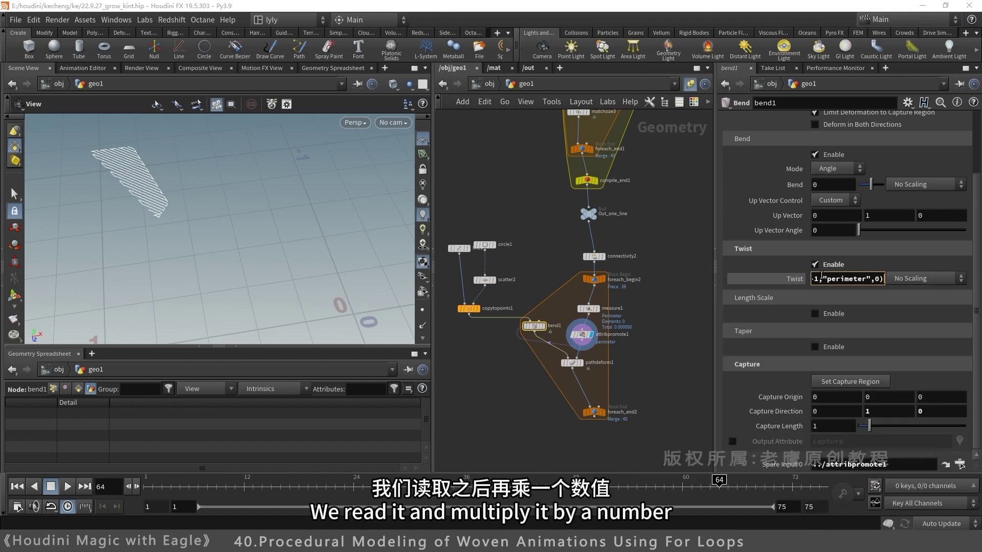
text(*1000)
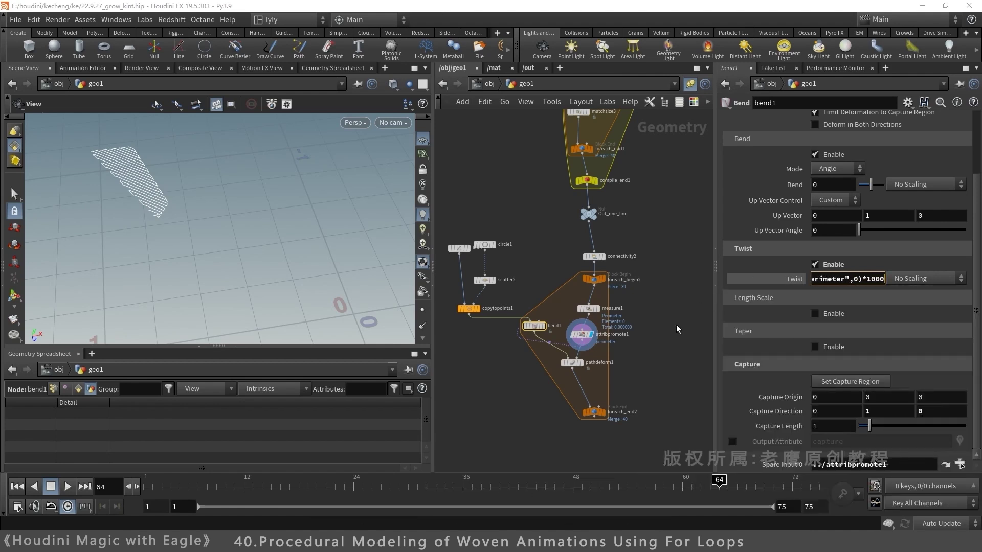
key(Return)
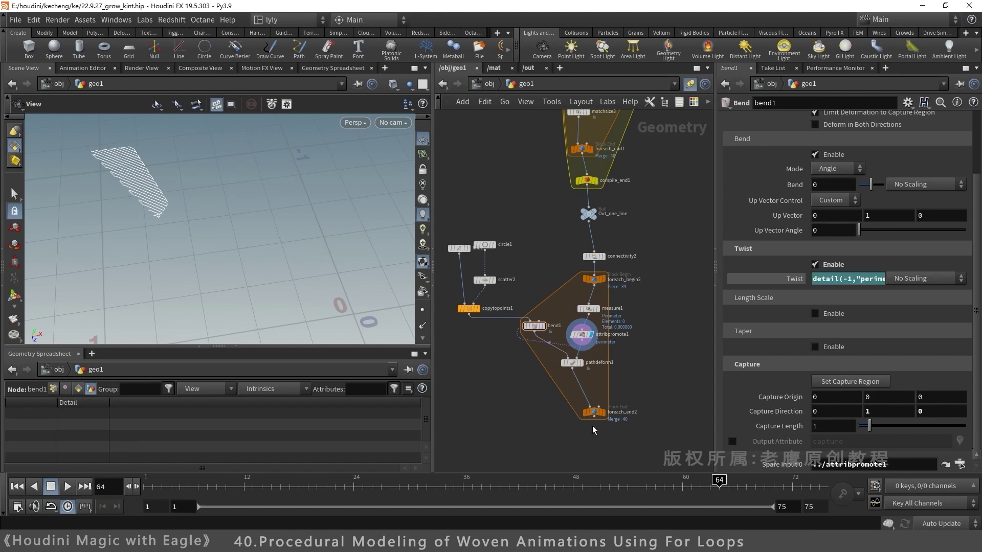
Display pathdeform1 and inspect the twisted wire bundles up close.
click(582, 363)
click(574, 364)
right_drag(176, 178, 342, 183)
drag(342, 183, 220, 242)
Raise the multiplier in bend1's Twist expression to 2000 and finally to 3000, checking the tighter twist on the bundles.
click(534, 326)
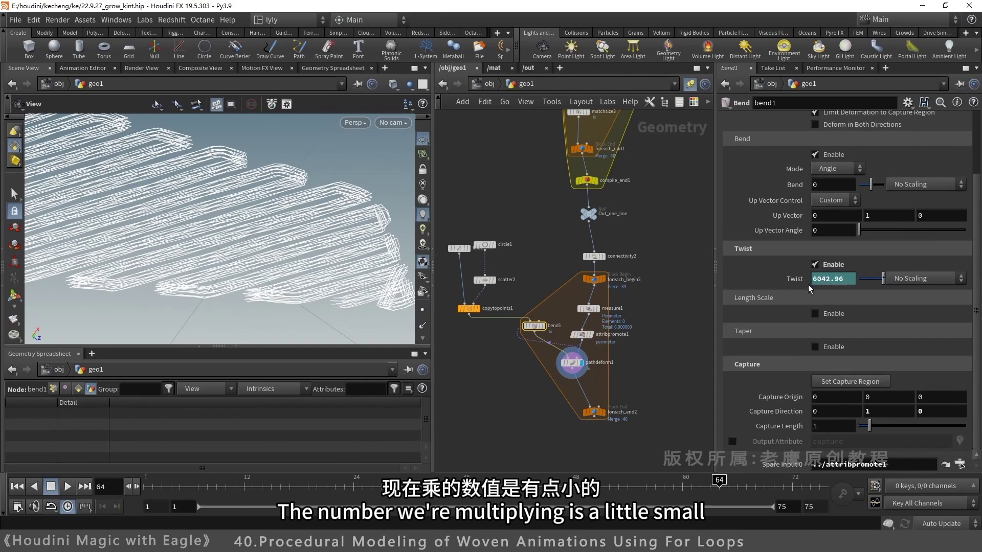
click(868, 280)
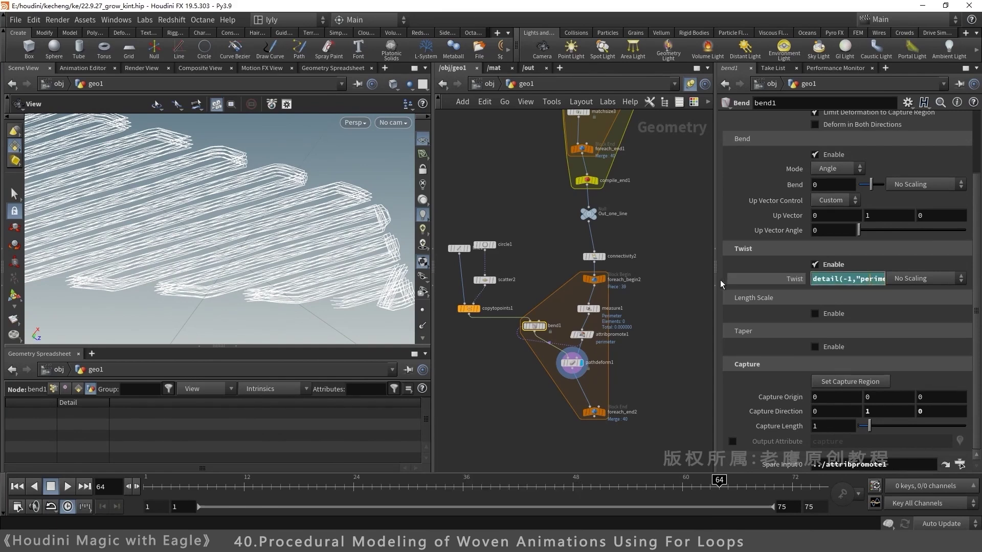
drag(715, 301, 630, 300)
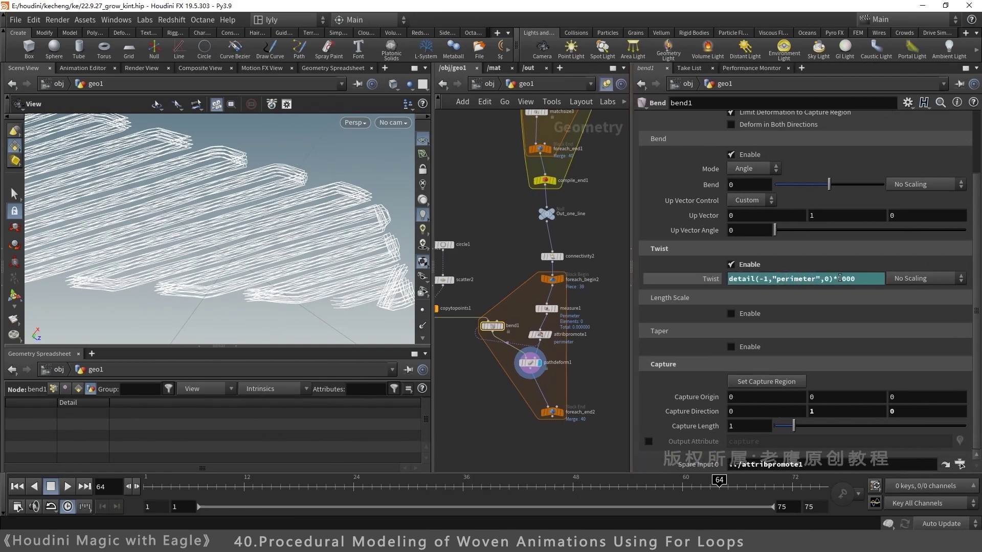
text(2)
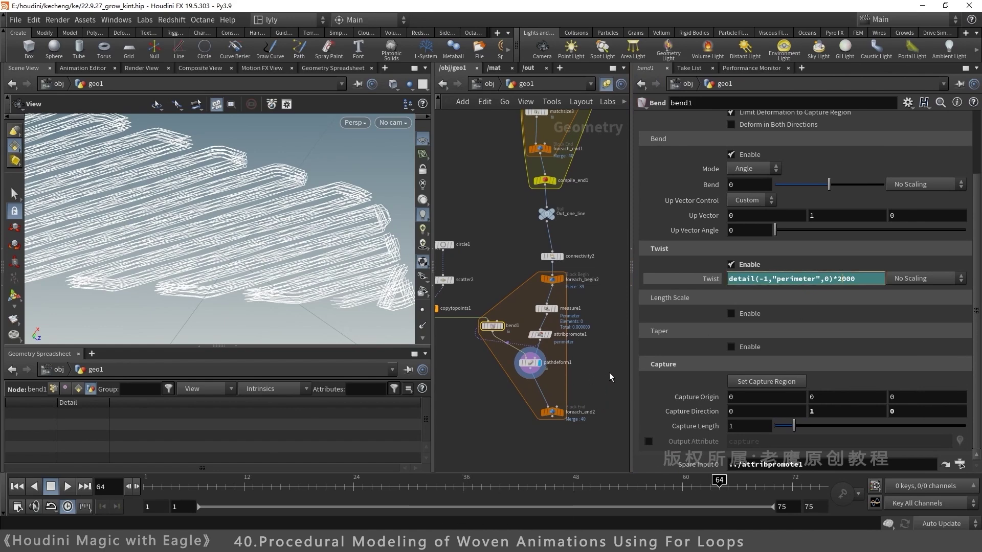
click(609, 371)
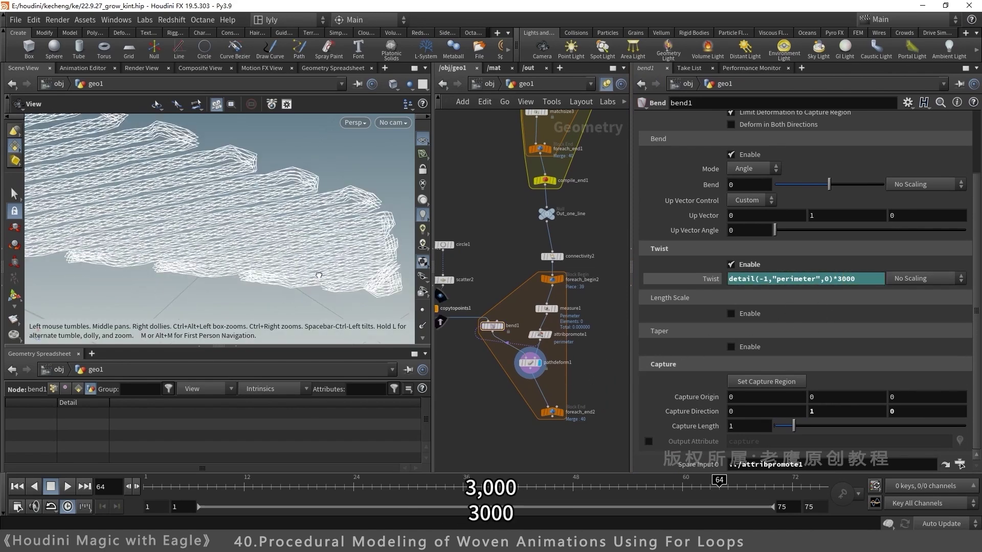
drag(303, 235, 255, 239)
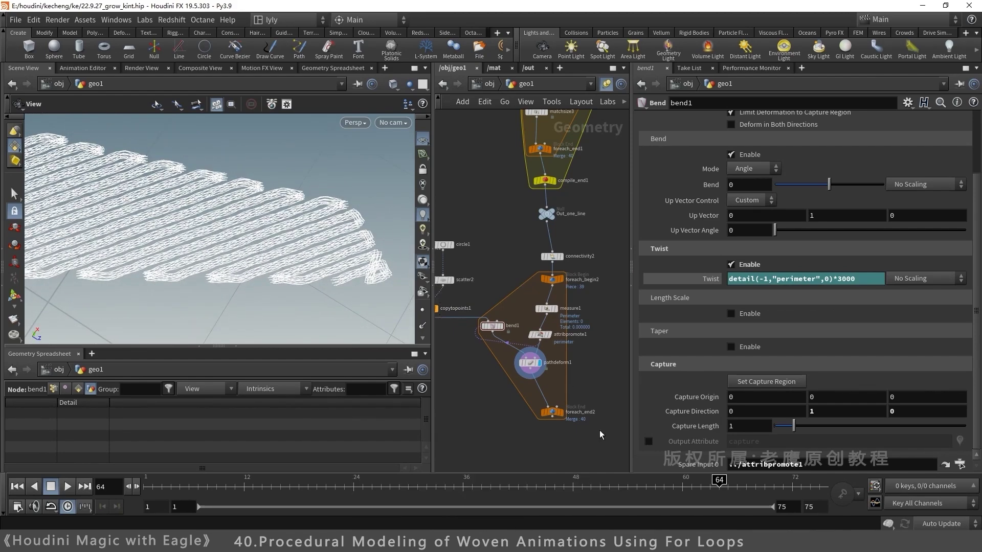
Display foreach_end2 and examine the twisted bundles across the whole letter.
click(560, 413)
click(552, 412)
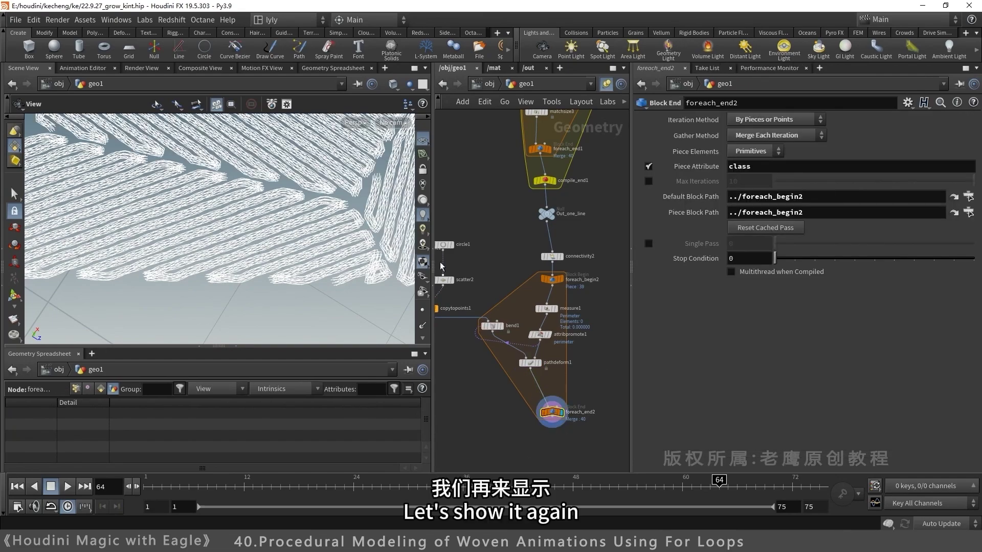
drag(368, 240, 327, 223)
scroll(327, 224, up, 4)
scroll(297, 259, down, 5)
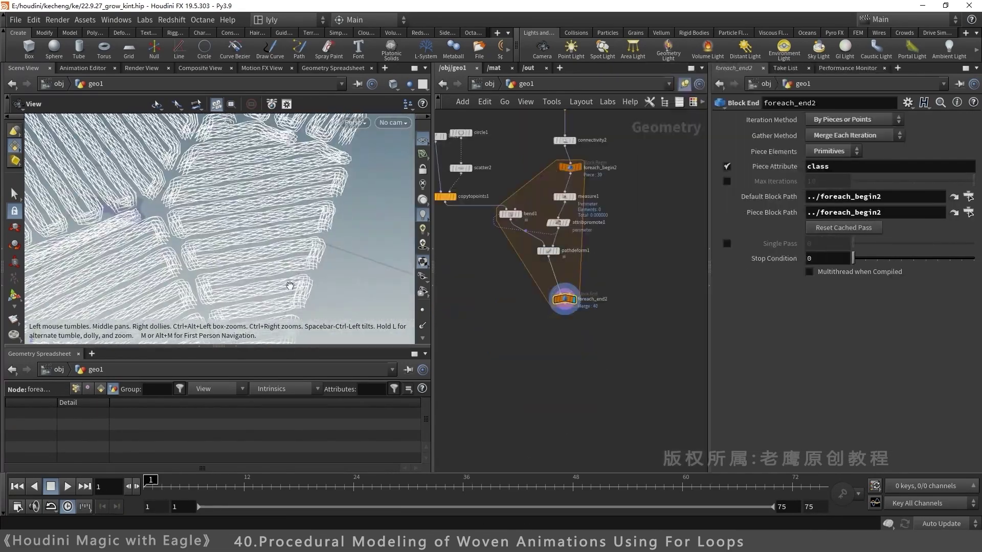
drag(271, 251, 271, 221)
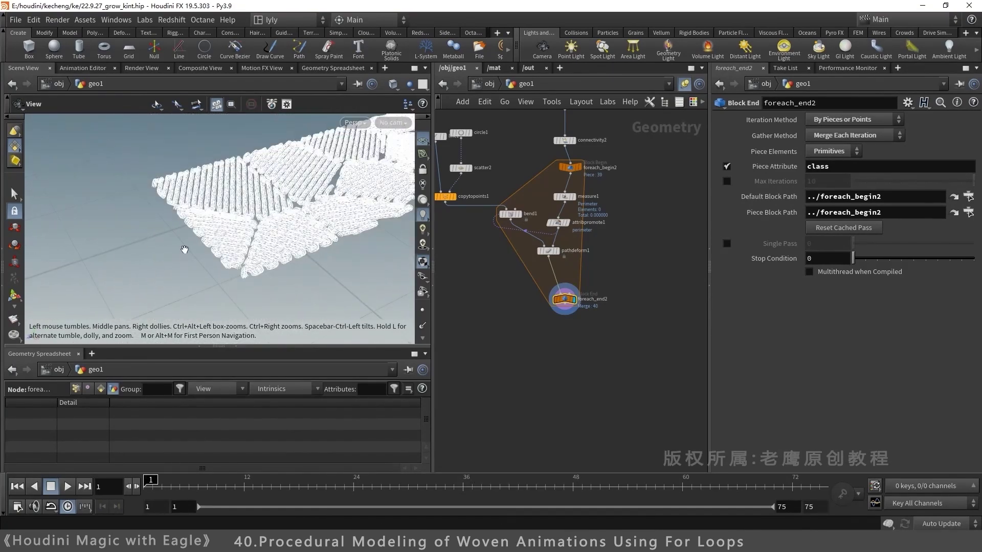
middle_drag(228, 238, 164, 256)
drag(164, 256, 271, 252)
Append a Null named Out_many_line after foreach_end2 and save the scene.
middle_drag(565, 344, 558, 293)
key(Tab)
text(nu)
key(Return)
click(556, 289)
double_click(568, 292)
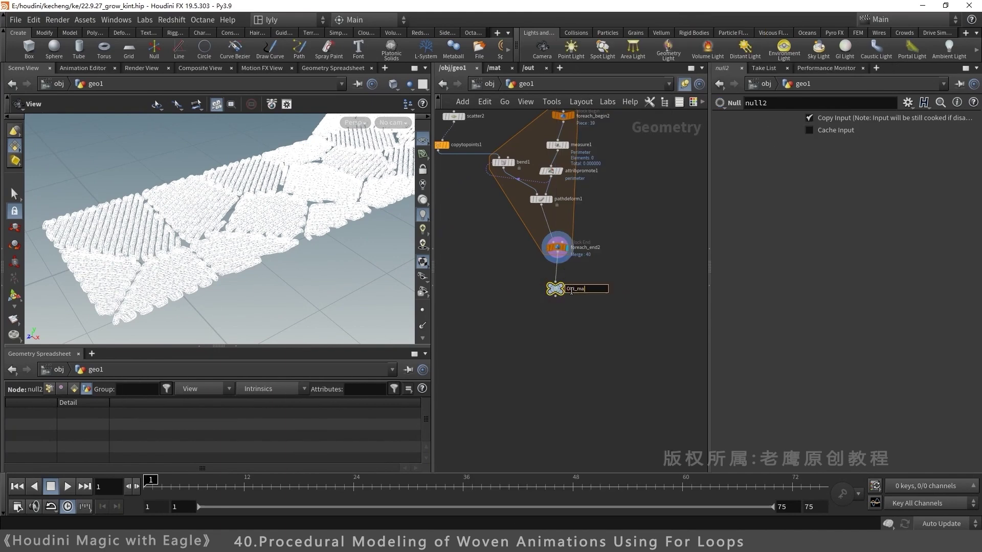
text(Out_many_line)
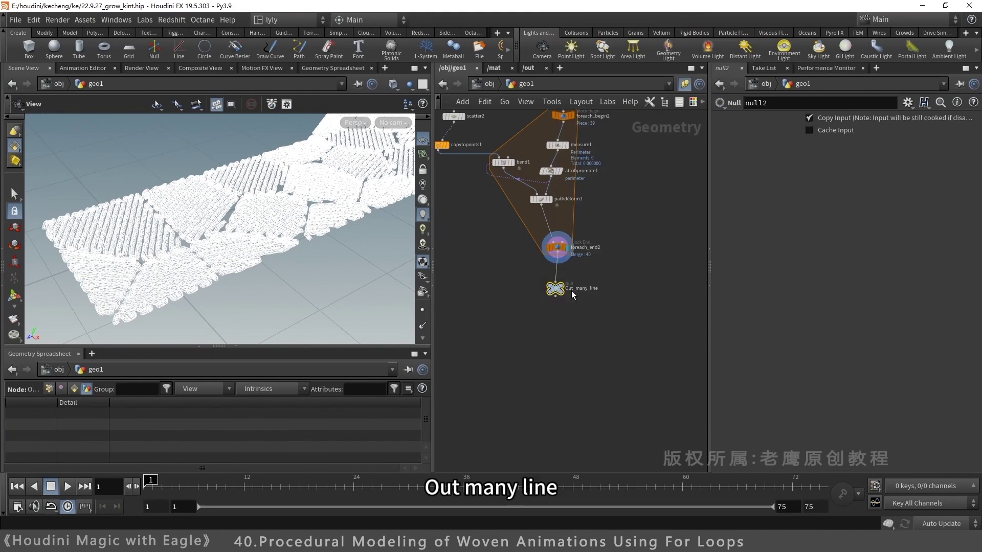
key(Return)
key(ctrl+s)
Color the Out_one_line and Out_many_line nulls black.
middle_drag(632, 210, 601, 308)
scroll(601, 308, down, 1)
click(539, 177)
click(693, 102)
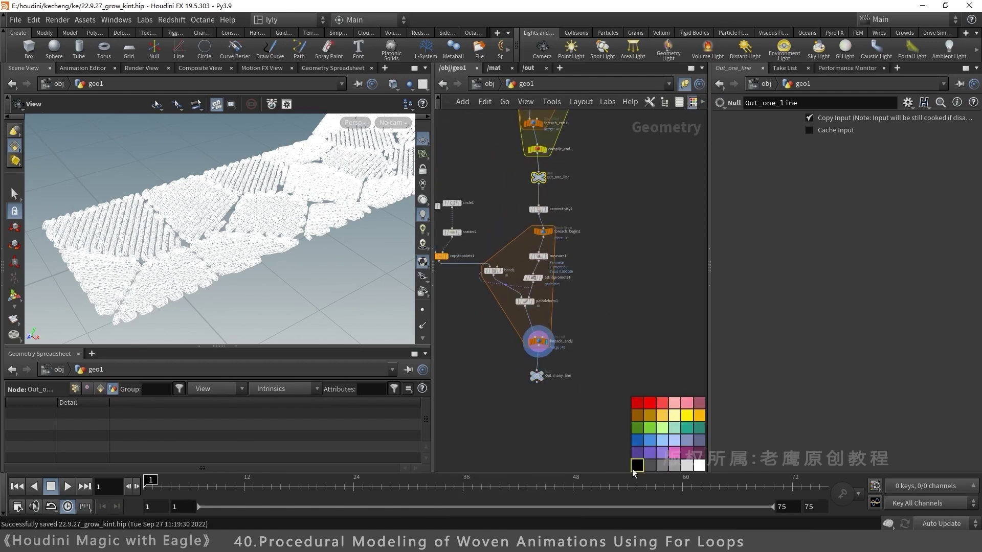
click(536, 376)
click(637, 465)
click(693, 102)
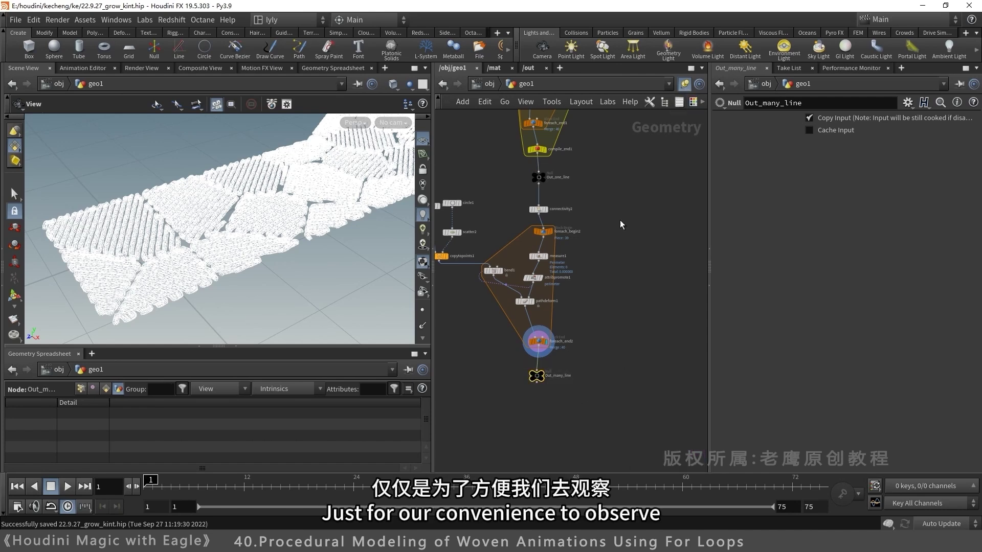
Try wrapping the nodes from connectivity2 through Out_many_line in a network box, and delete the box again.
scroll(608, 398, down, 4)
middle_drag(620, 221, 668, 262)
drag(686, 398, 485, 254)
key(f)
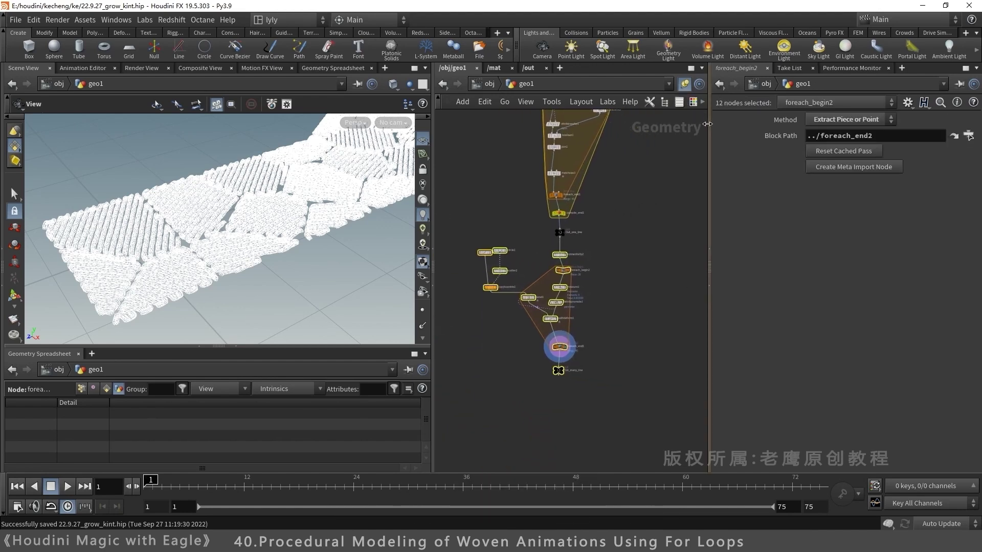
drag(707, 124, 769, 125)
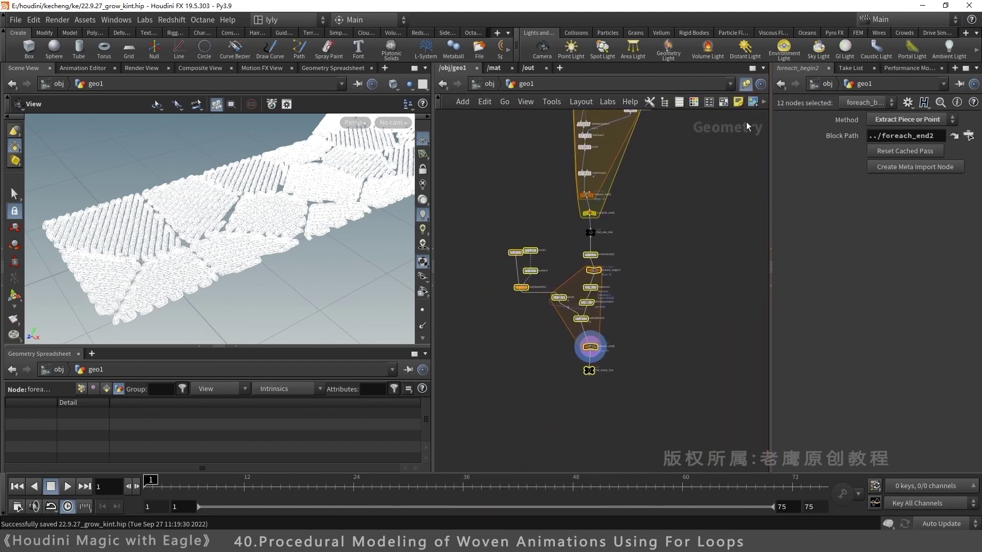
click(718, 104)
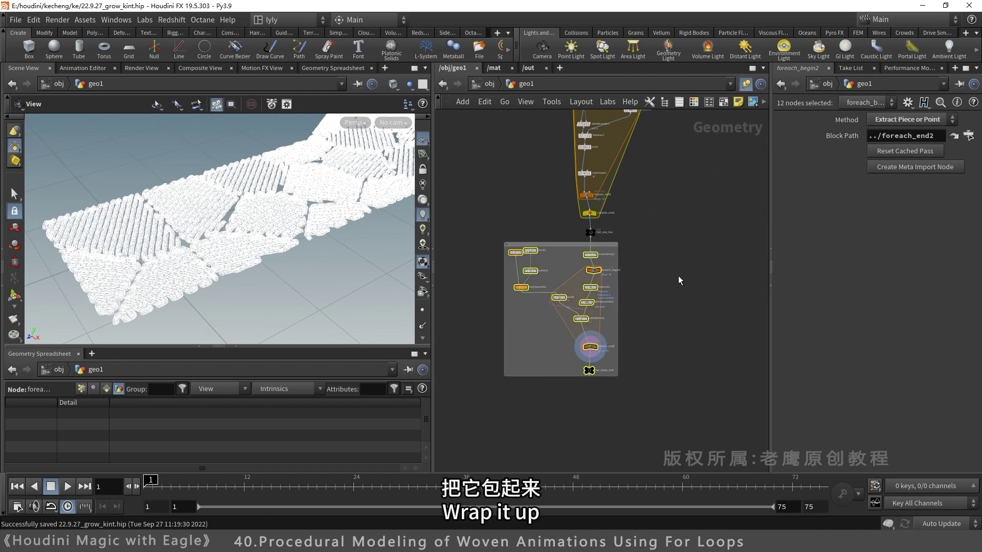
click(543, 245)
key(Delete)
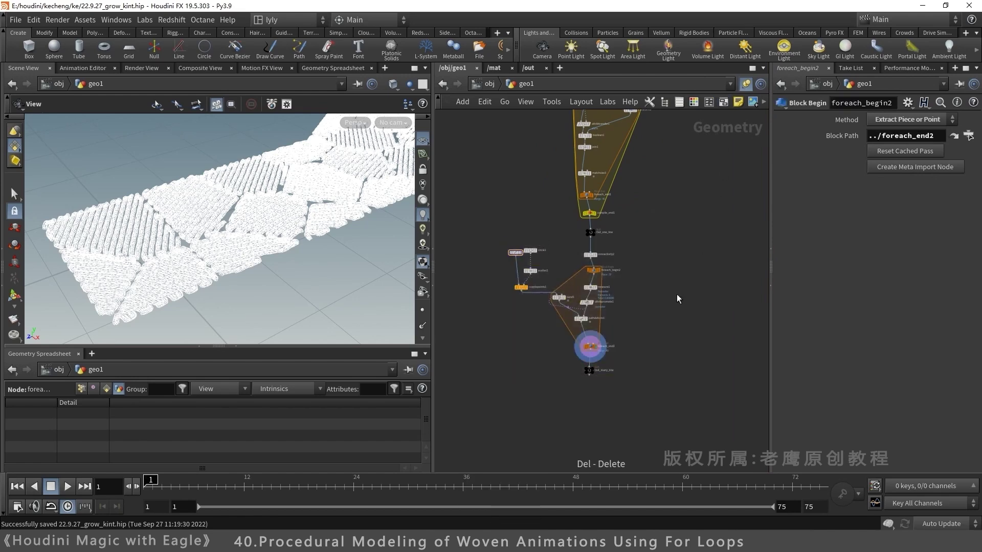
Save the scene with the finished twist loop network.
scroll(676, 300, up, 2)
middle_drag(630, 339, 619, 265)
scroll(615, 263, up, 1)
key(ctrl+s)
Enlarge the viewport and examine the finished wire bundles across the letter from several angles.
middle_drag(594, 299, 635, 233)
scroll(632, 246, up, 2)
middle_drag(576, 305, 622, 283)
middle_drag(330, 201, 272, 263)
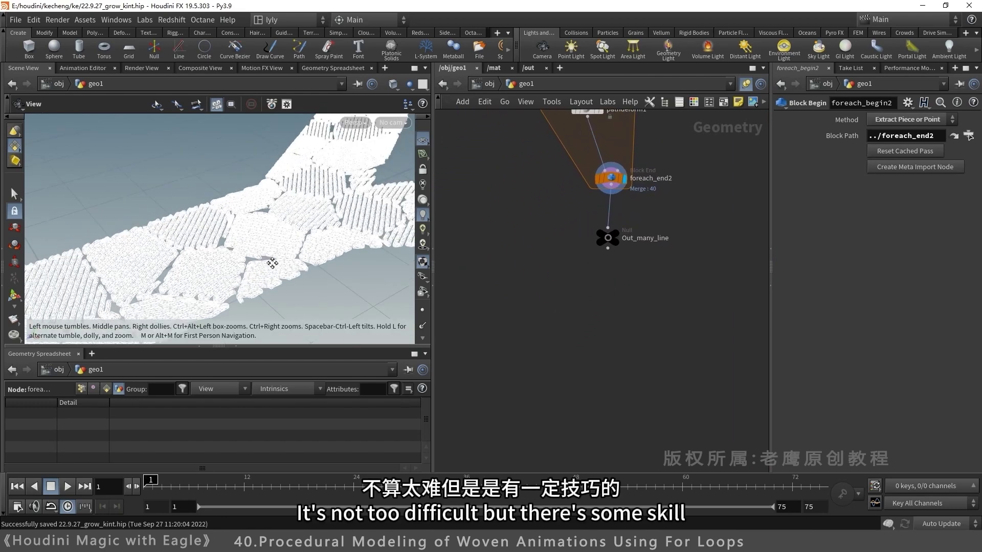
drag(433, 323, 475, 317)
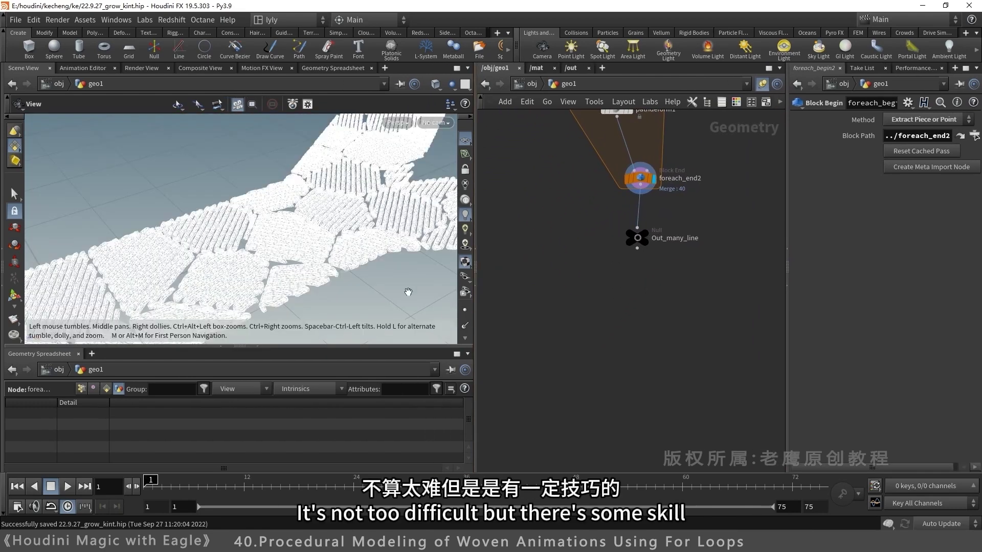
right_drag(398, 278, 314, 248)
drag(205, 279, 338, 297)
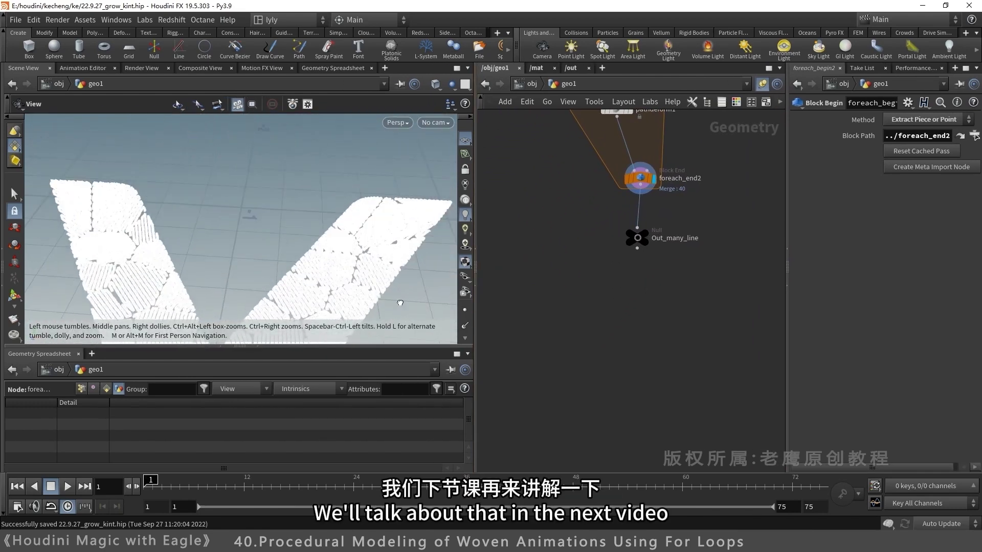